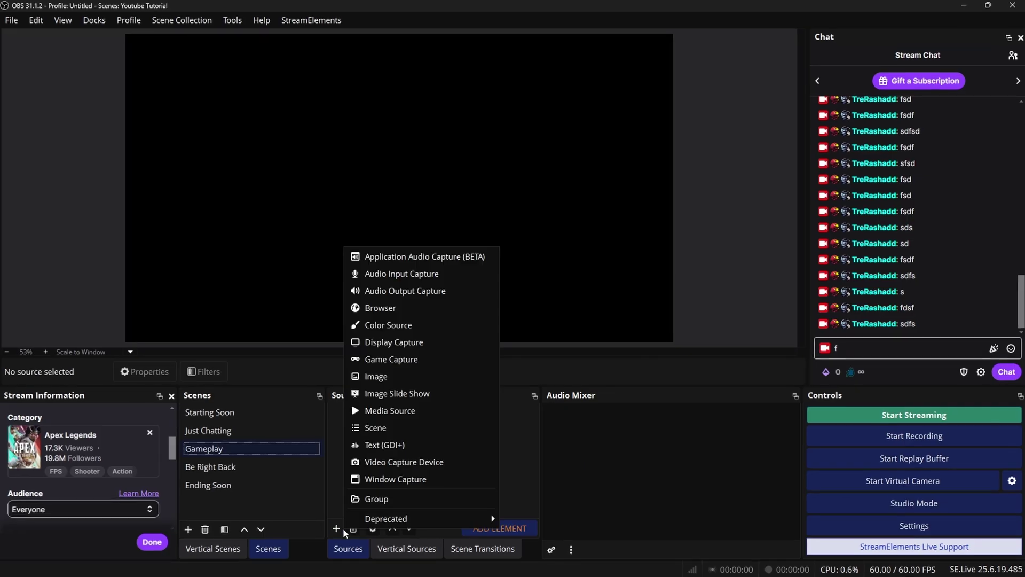
- Add a Video Capture Device source named Camera and a Display Capture source to the Gameplay scene
click(411, 459)
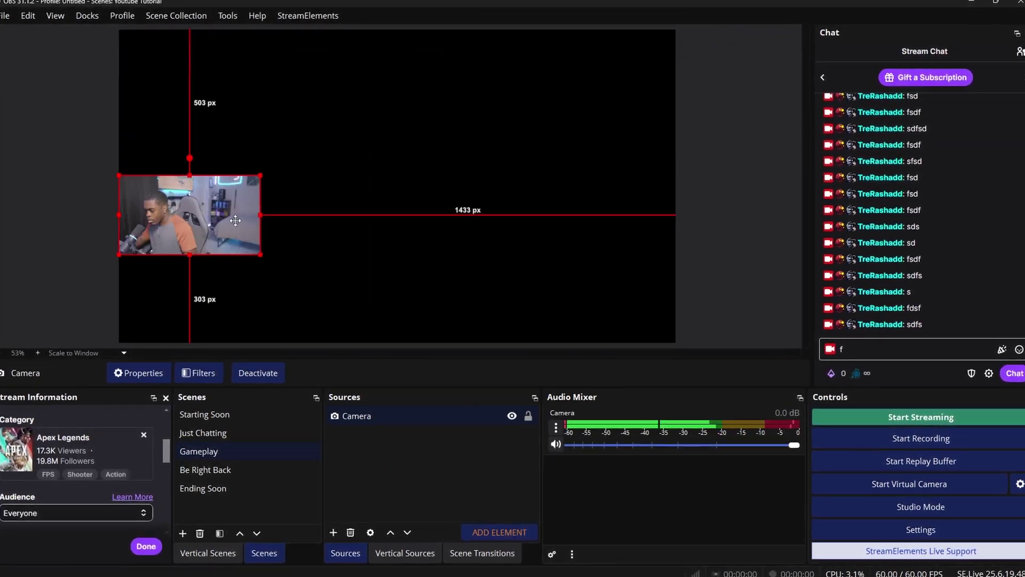
click(366, 238)
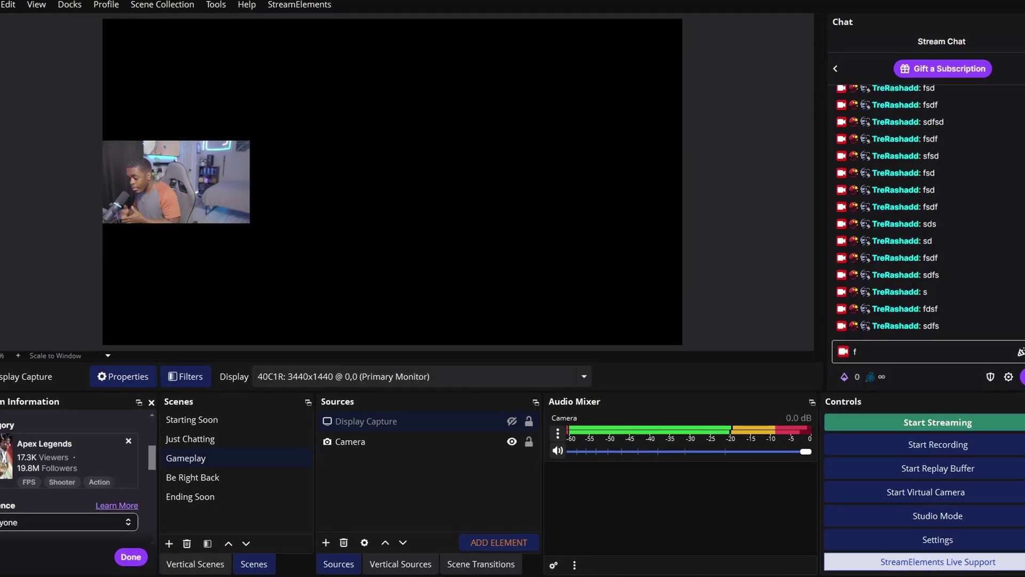
click(327, 540)
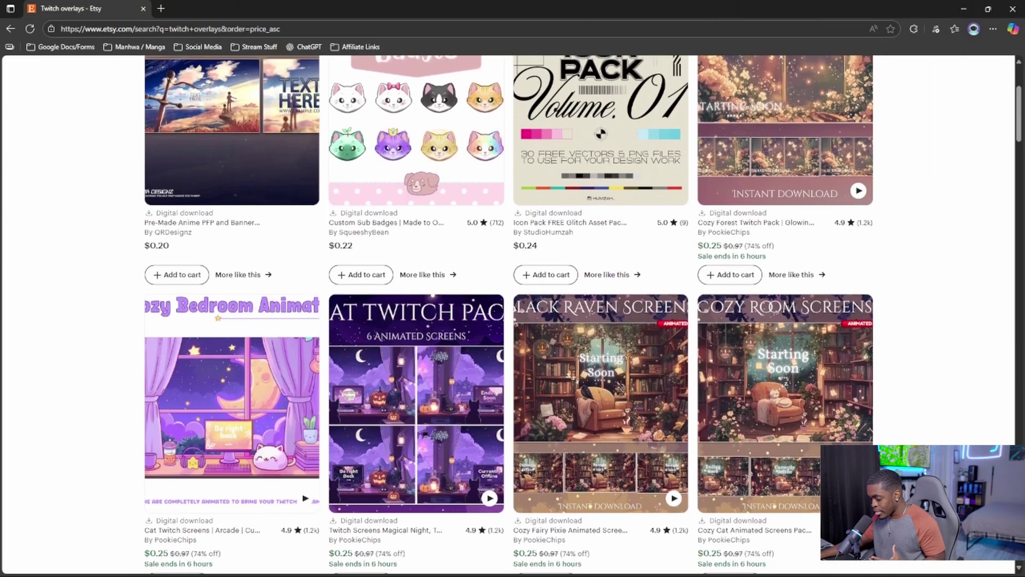
- Browse the Etsy search results for Twitch overlays, examining the low-priced animated screen packs
scroll(585, 315, down, 2)
scroll(585, 315, down, 2)
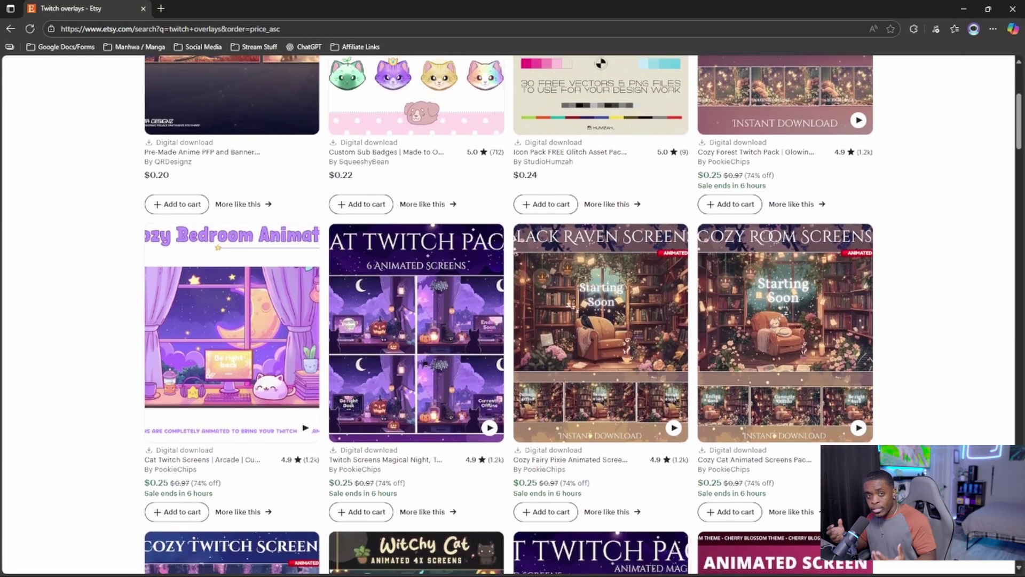
scroll(585, 315, down, 2)
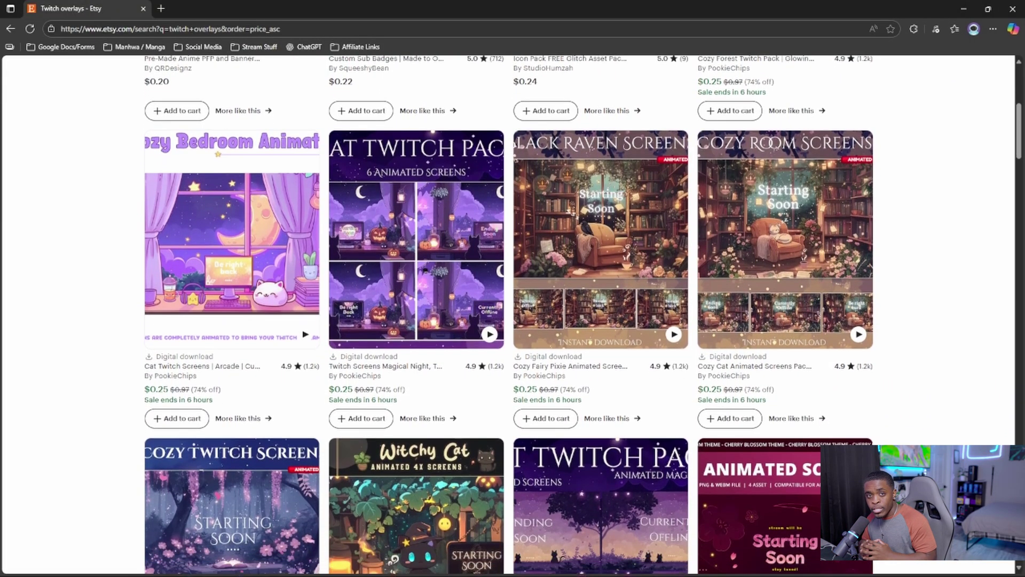
scroll(584, 315, down, 2)
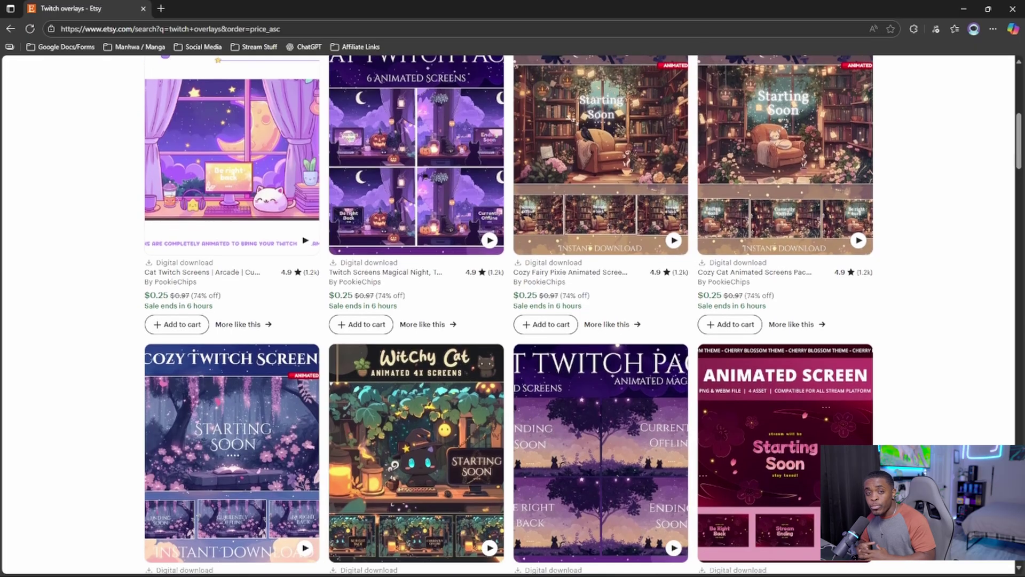
scroll(585, 315, down, 2)
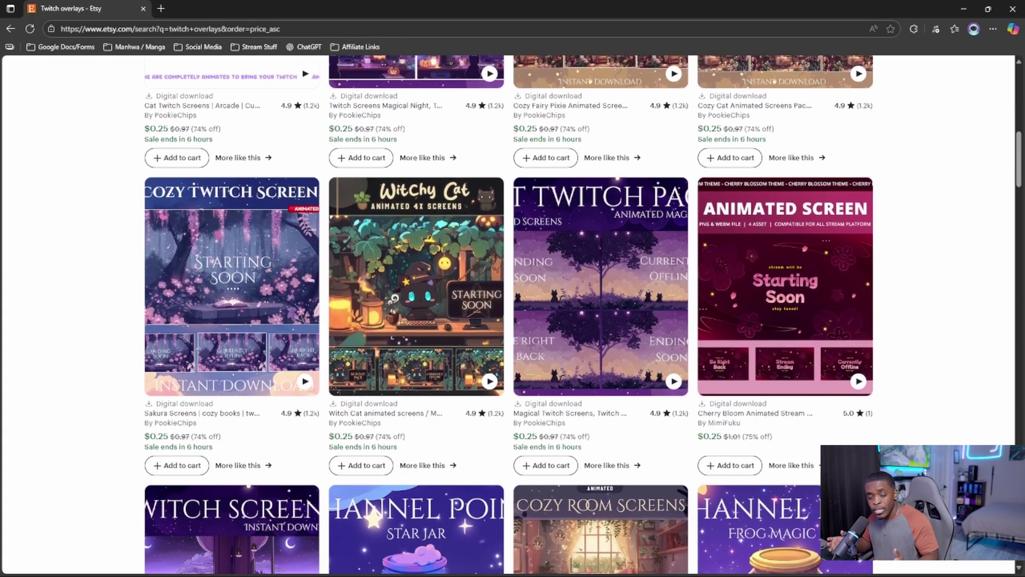
click(454, 331)
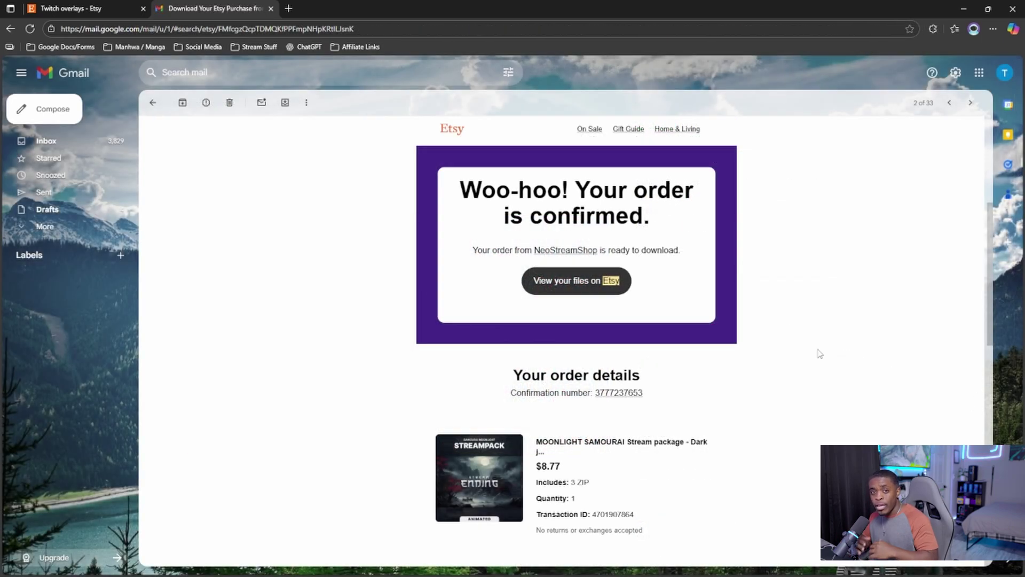
- Open the download page for the purchased MOONLIGHT SAMURAI stream package from the Etsy order confirmation email
click(594, 289)
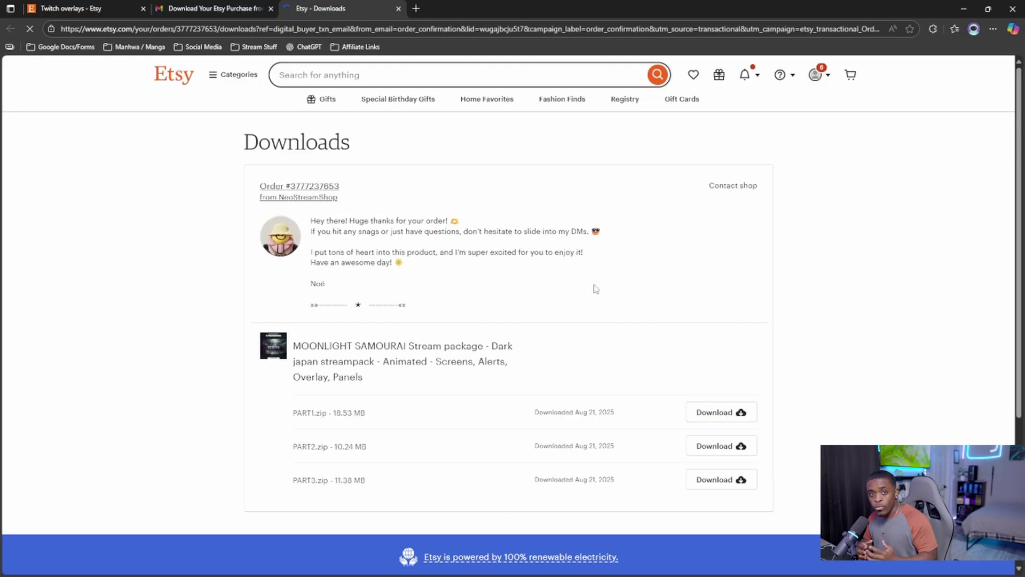
scroll(596, 289, down, 1)
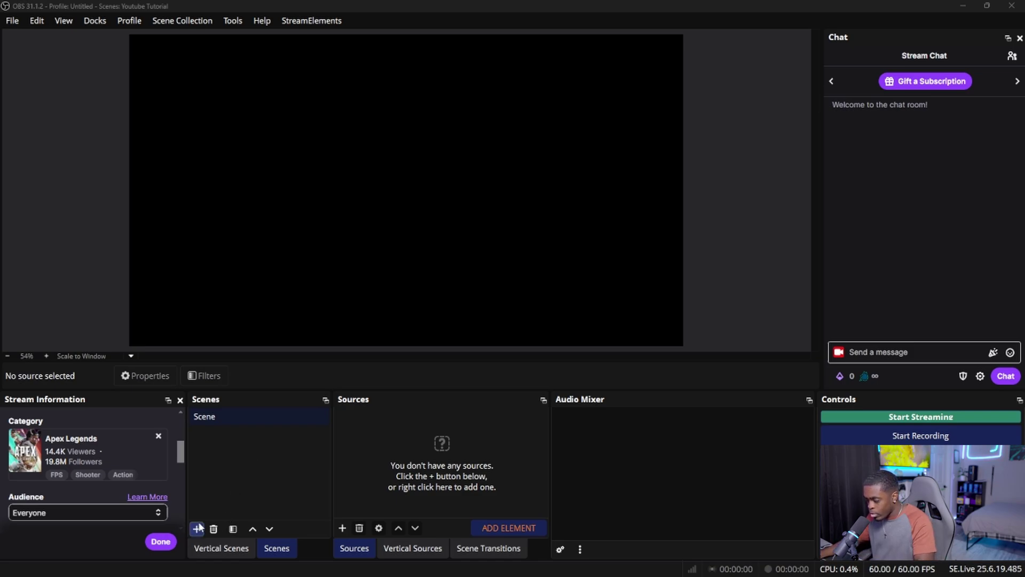
- Switch to OBS and rename the existing scene to Starting Soon
click(266, 422)
right_click(265, 422)
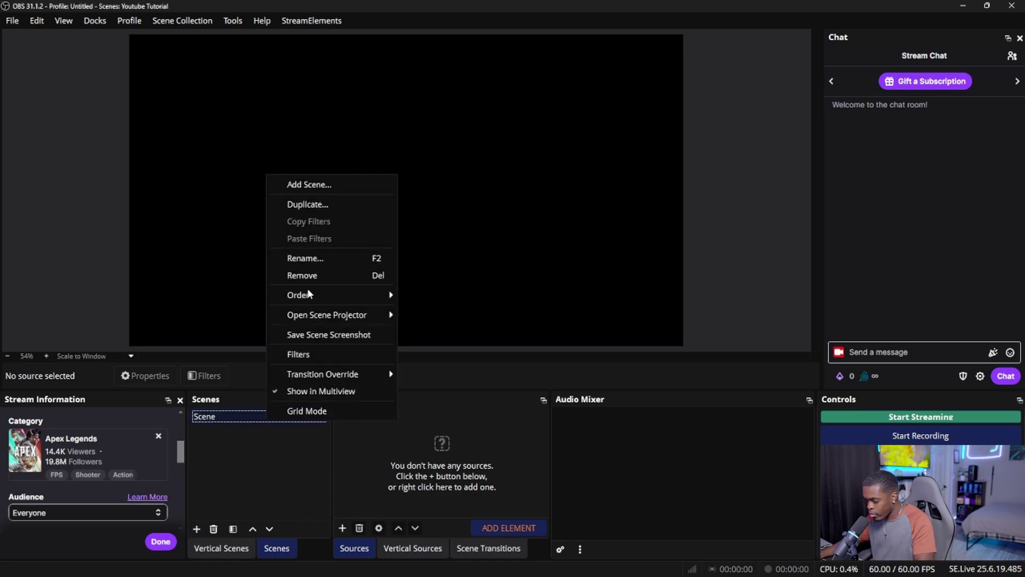
click(320, 257)
text(Startubg)
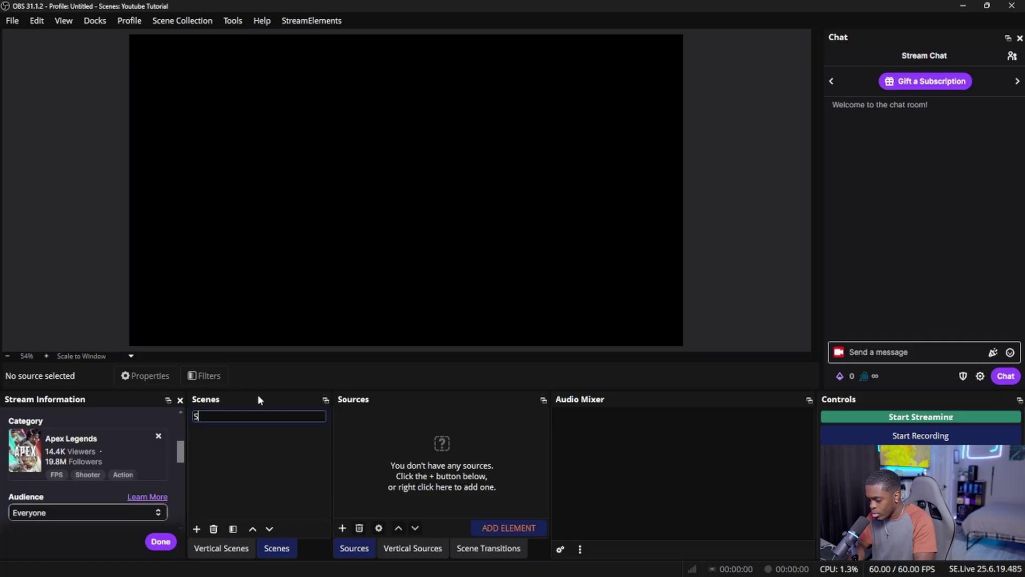
key(BackSpace)
key(BackSpace)
key(BackSpace)
key(BackSpace)
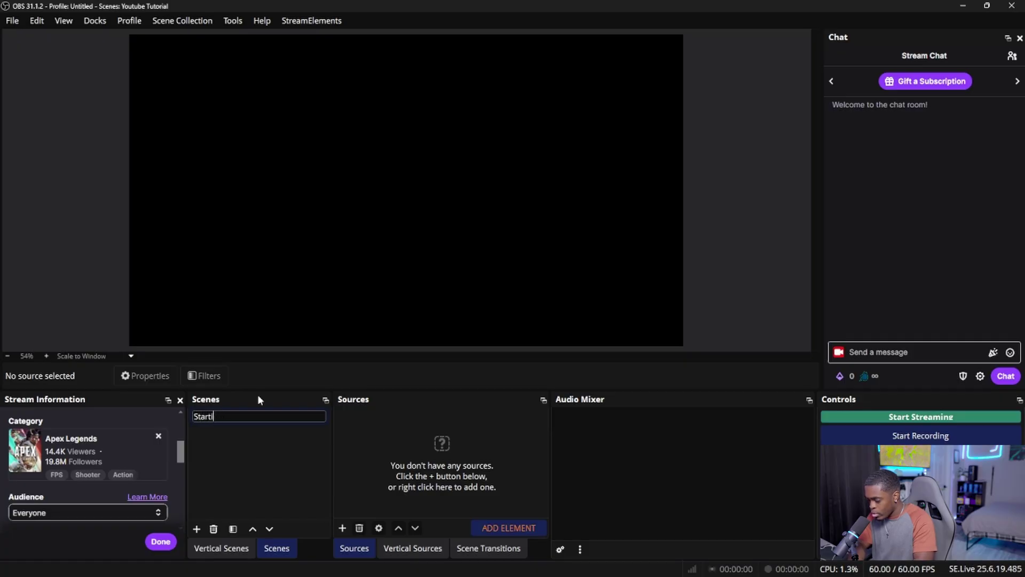
text(ing Soon)
key(Return)
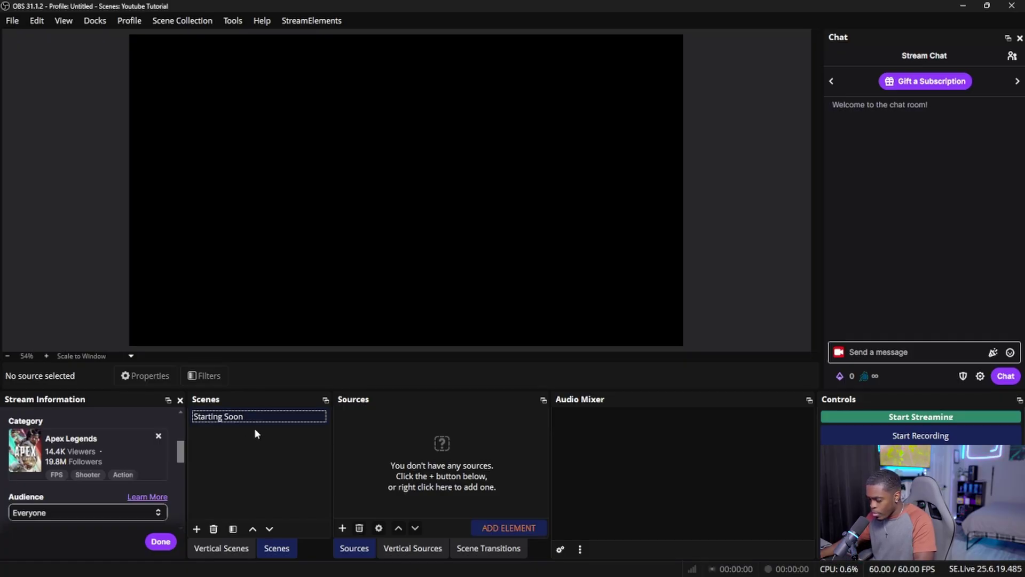
- Add four more scenes named Just Chatting, Gameplay, Be Right Back and Ending Soon
click(197, 529)
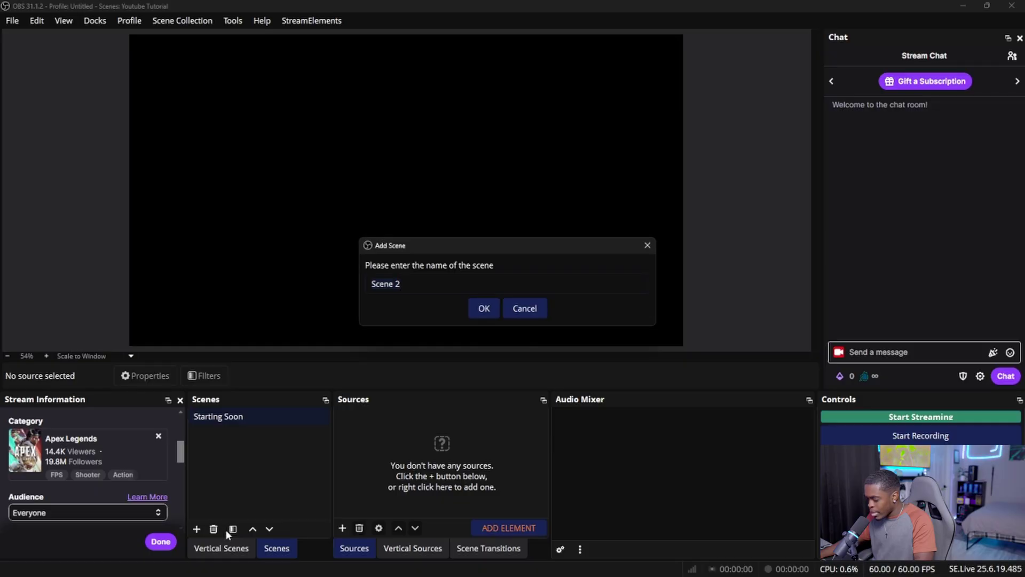
drag(441, 283, 188, 266)
key(BackSpace)
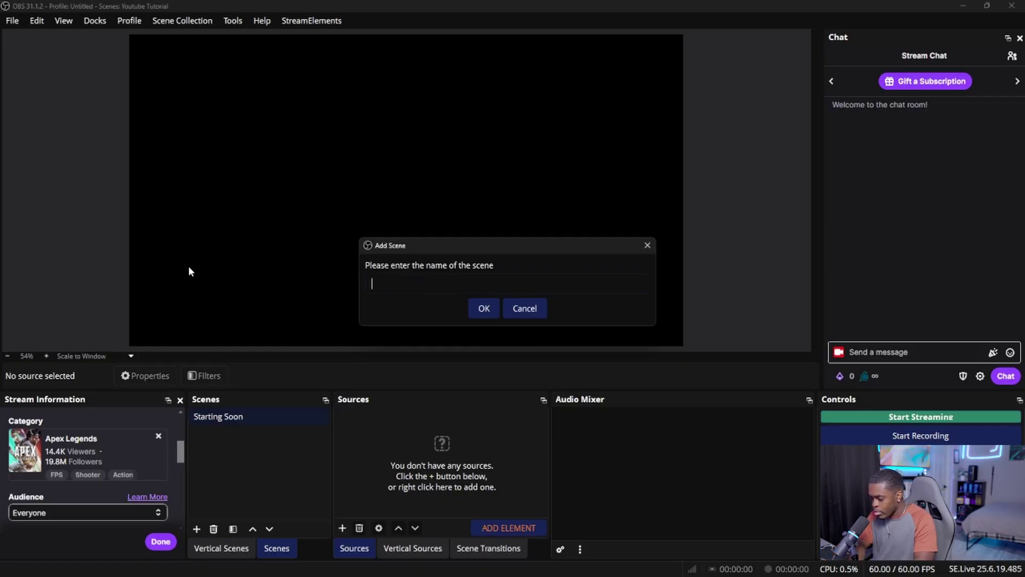
text(J)
key(BackSpace)
text(Jsut C)
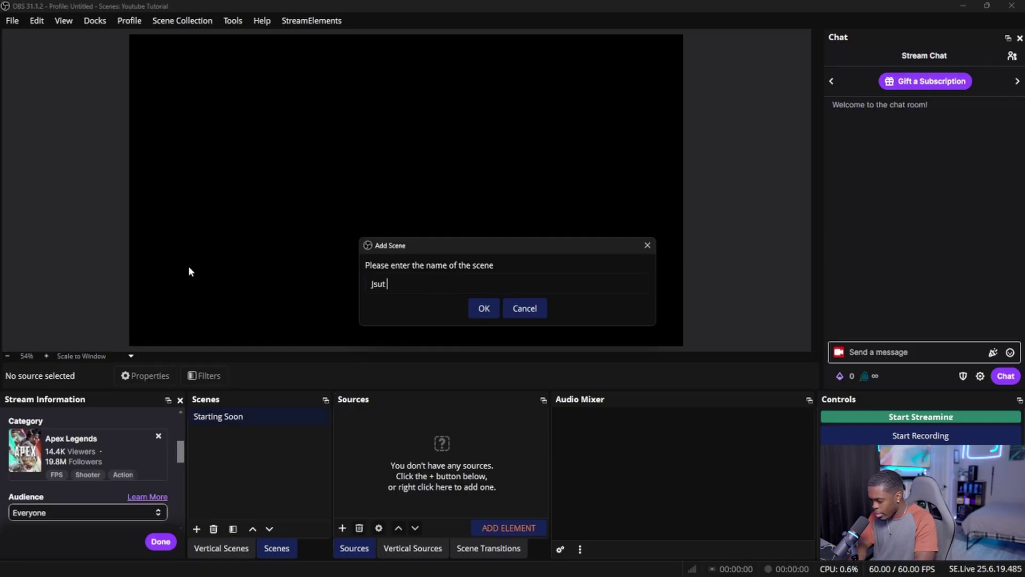
key(BackSpace)
key(BackSpace)
key(BackSpace)
key(BackSpace)
key(BackSpace)
key(BackSpace)
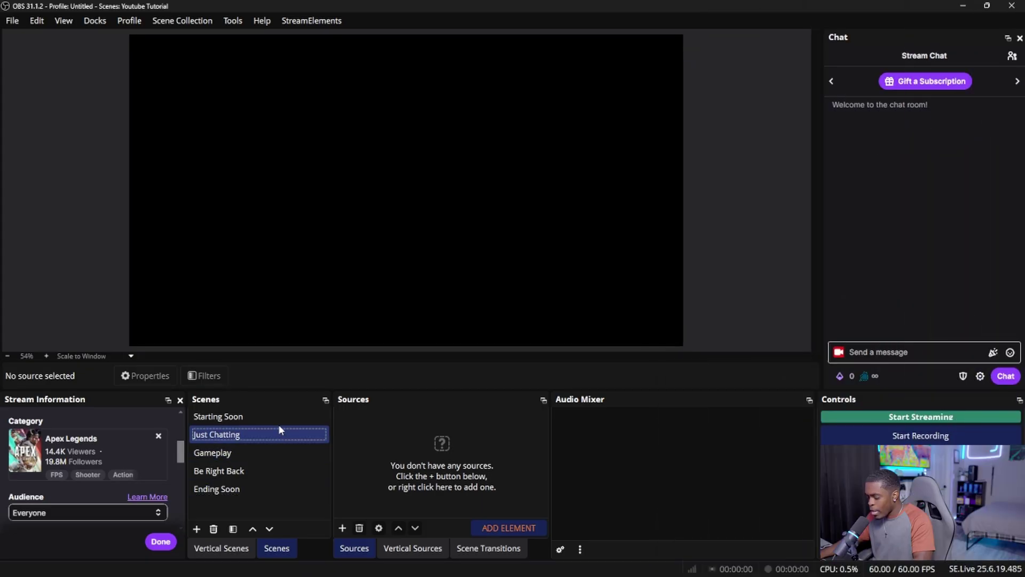
click(266, 435)
click(264, 452)
click(262, 471)
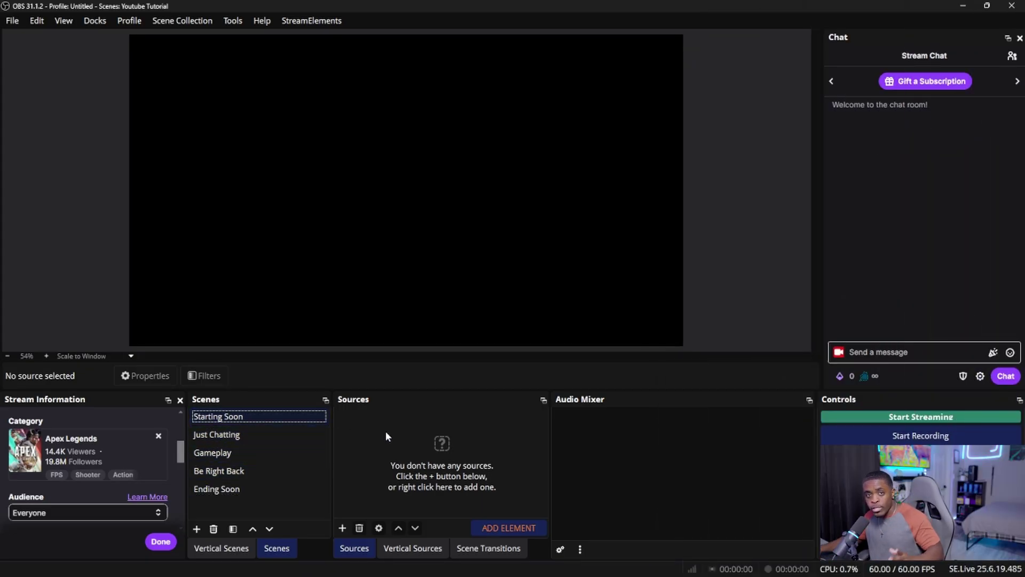
- Add a new Media Source named Overlay to the Starting Soon scene
click(308, 419)
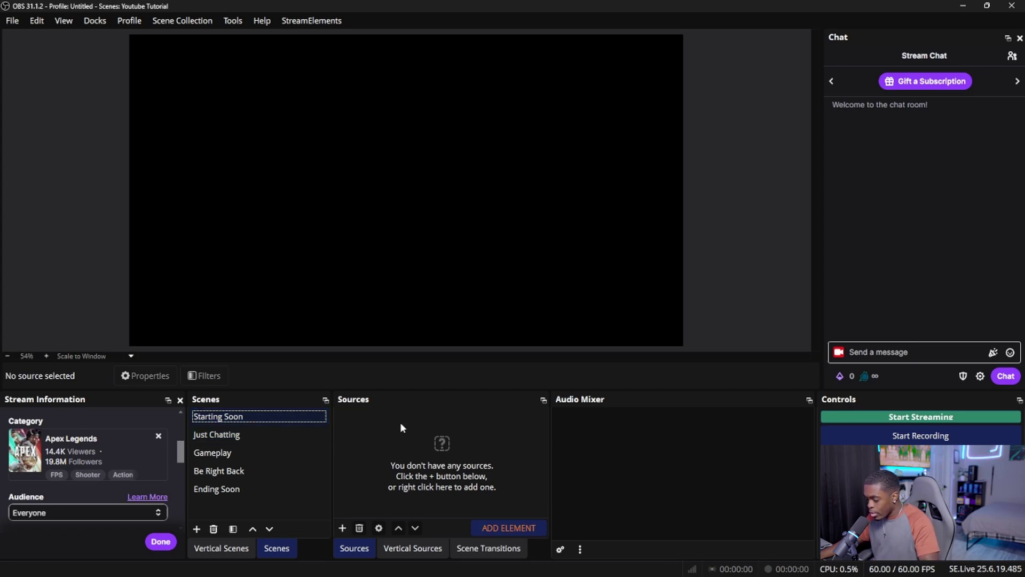
click(383, 456)
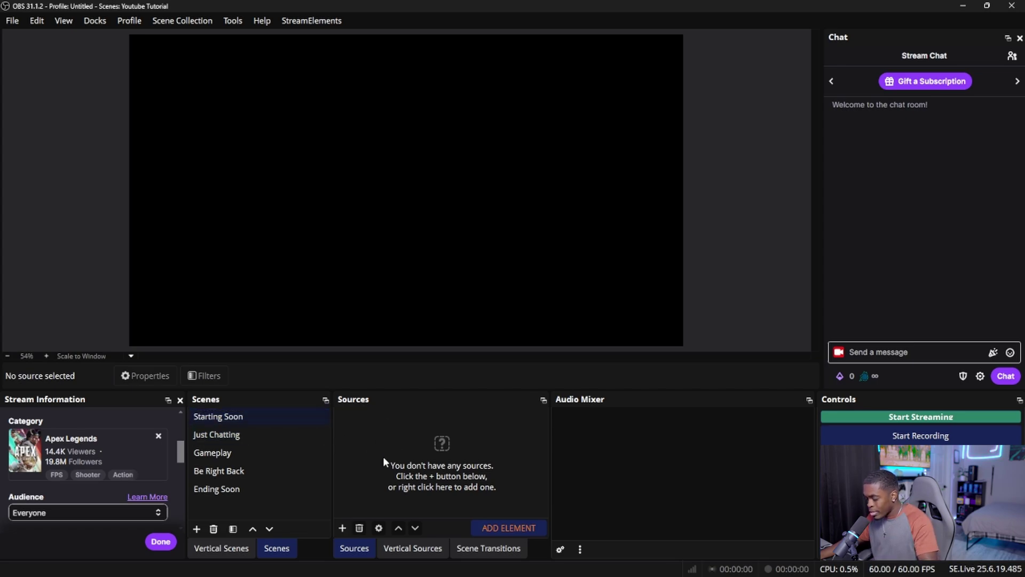
click(343, 530)
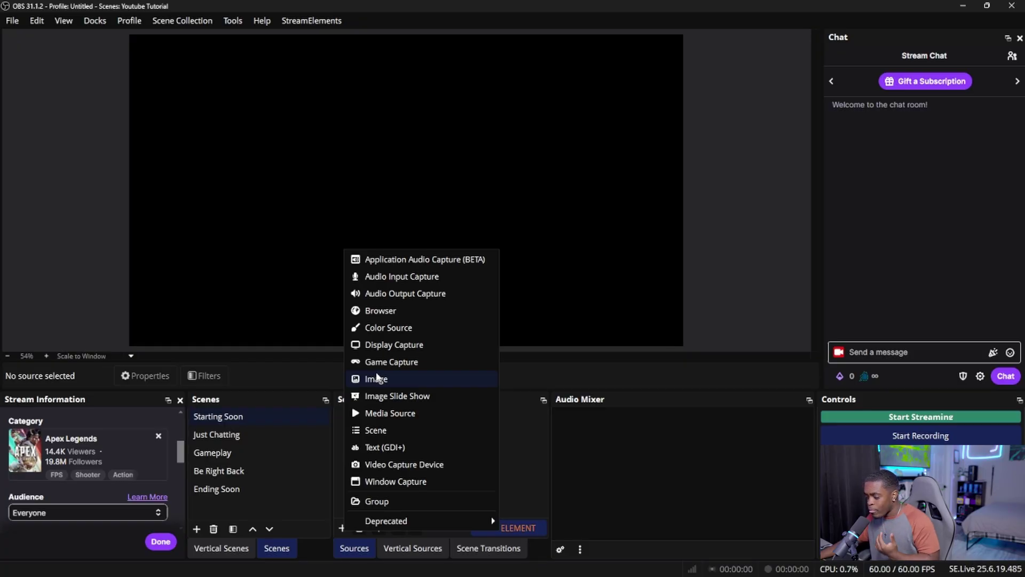
click(406, 414)
key(BackSpace)
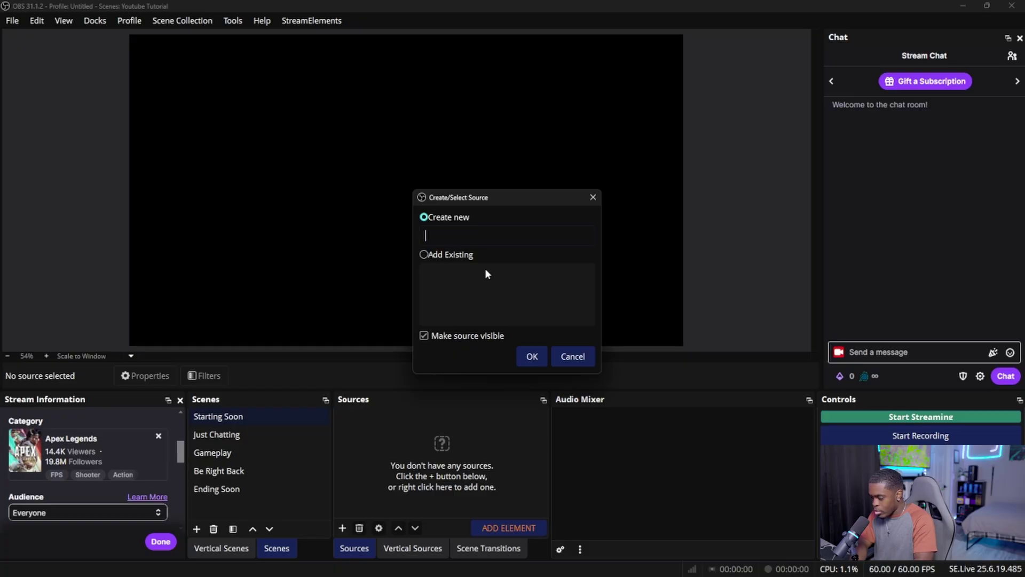
text(Overlay)
key(Return)
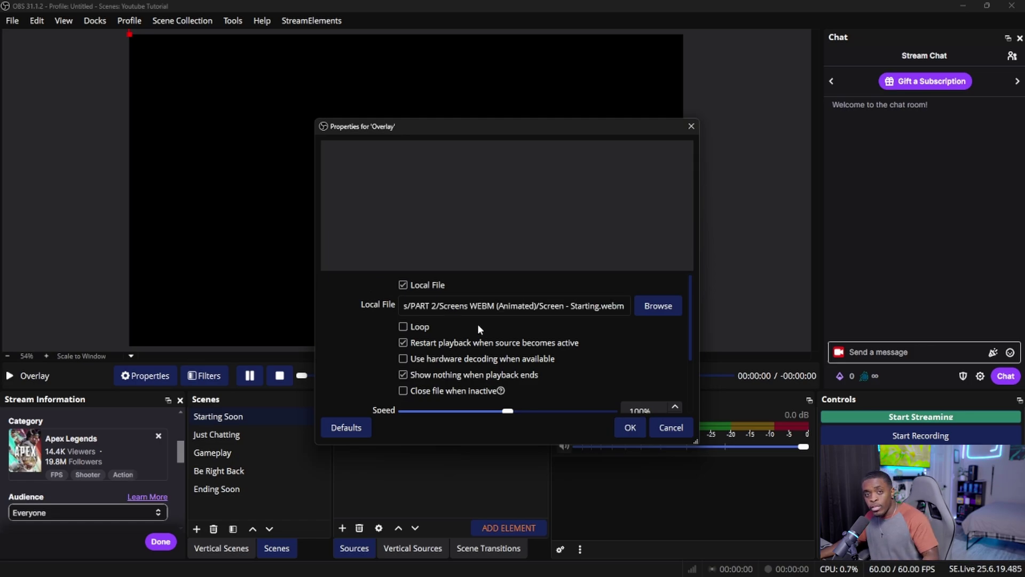
- Set the Overlay source to play Screen - Starting.webm with Loop enabled, and recheck its properties
click(420, 327)
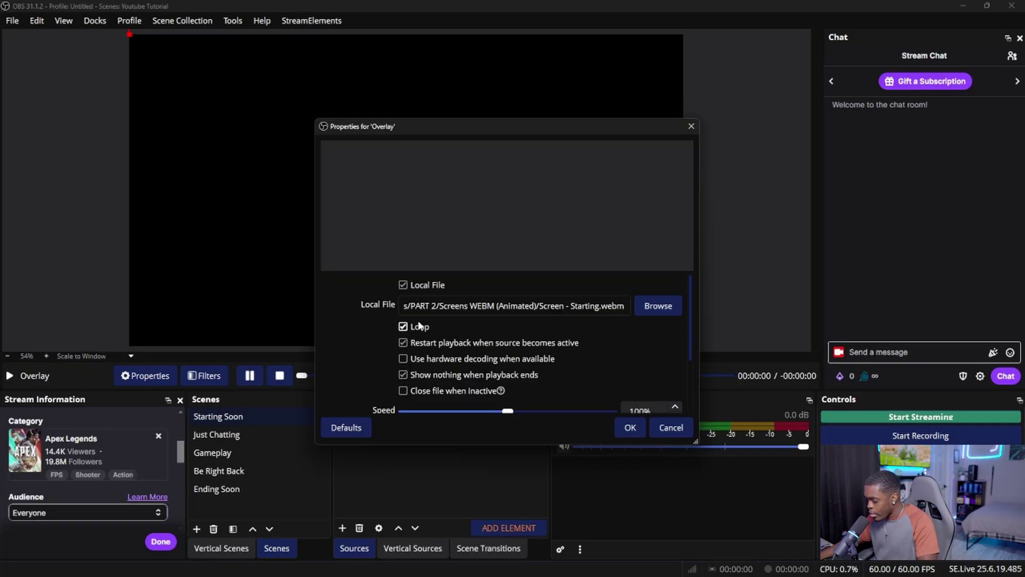
click(628, 426)
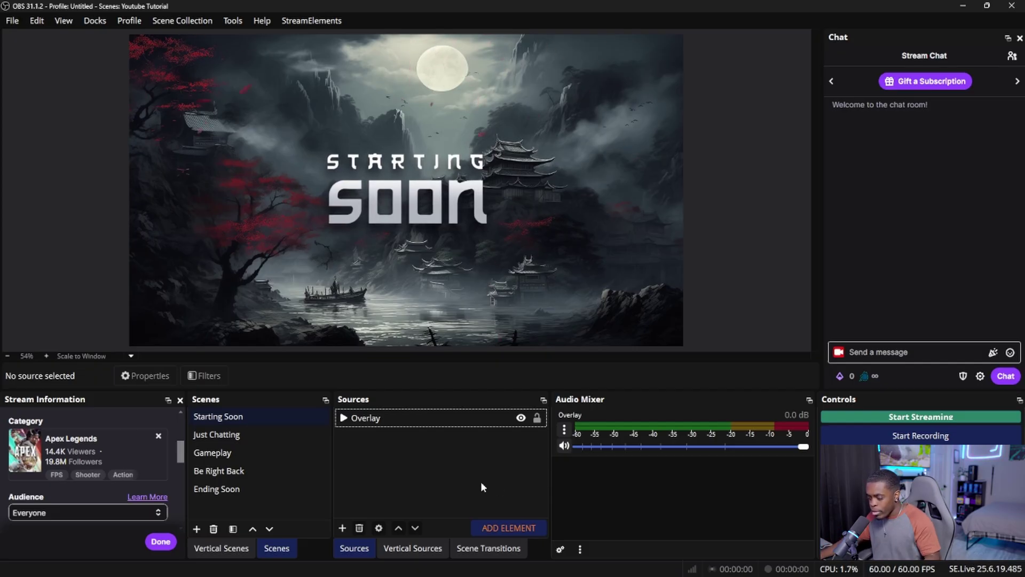
double_click(473, 420)
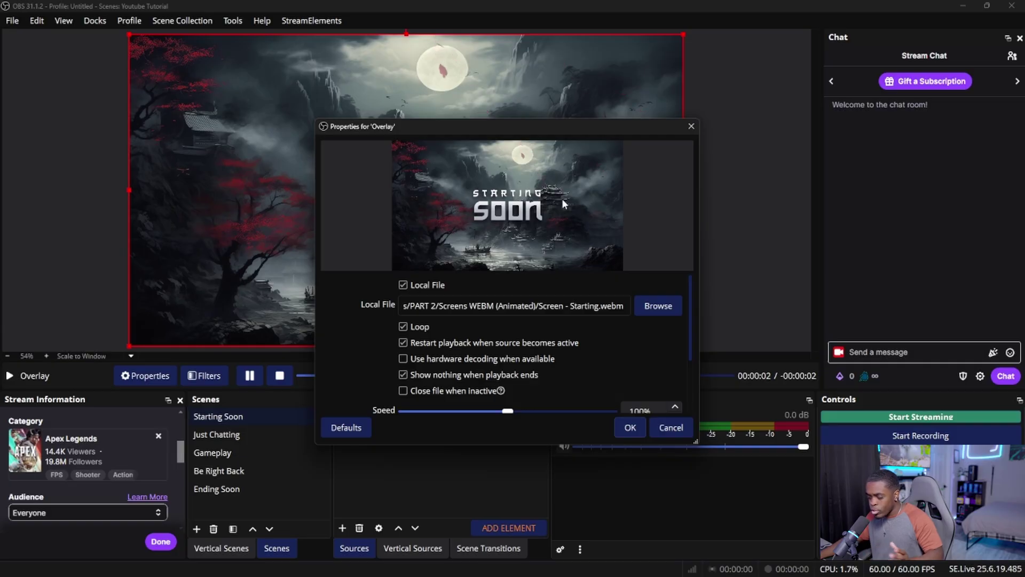
click(671, 428)
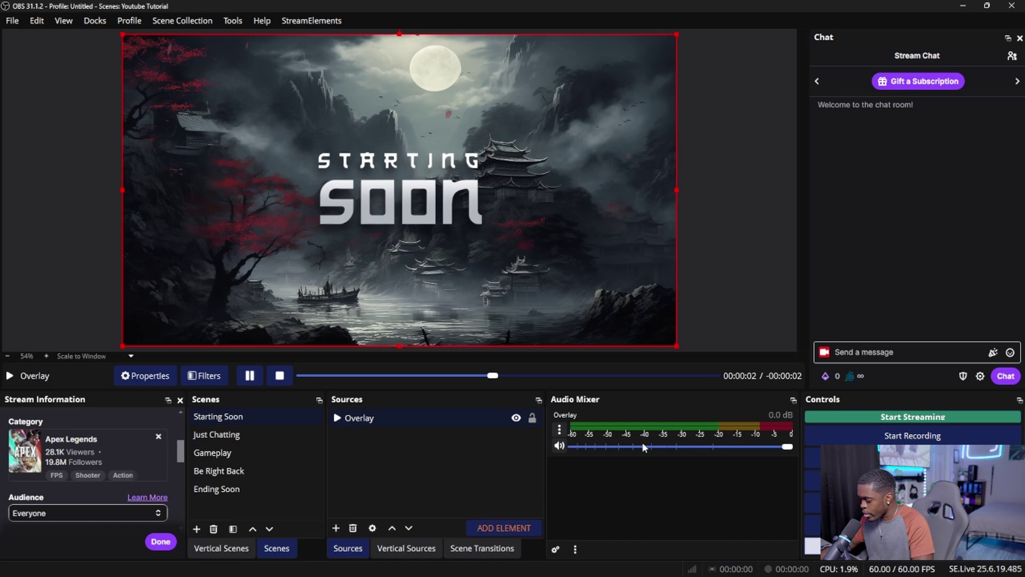
- Hide the Overlay source's audio channel from the audio mixer
click(560, 430)
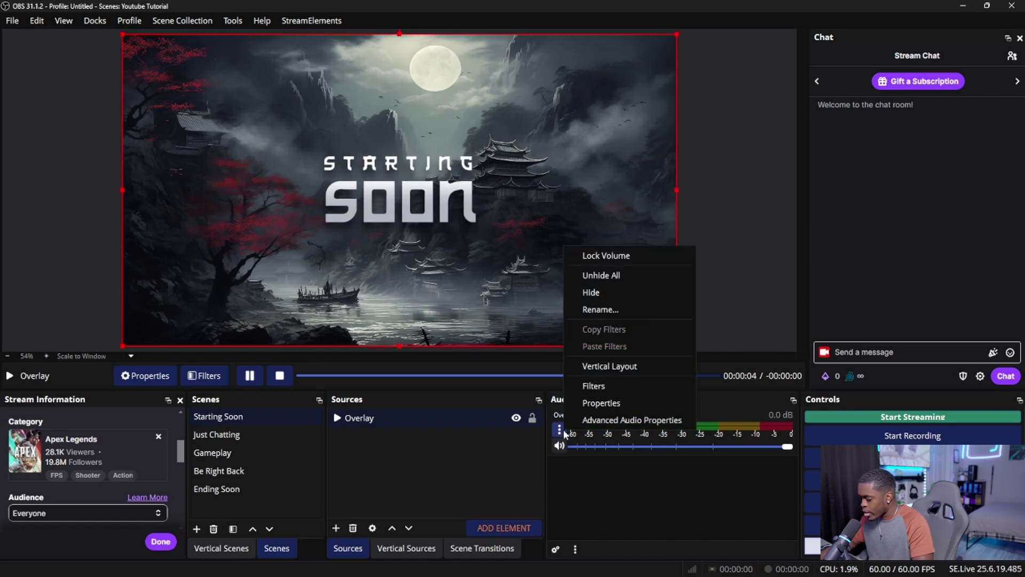
click(614, 297)
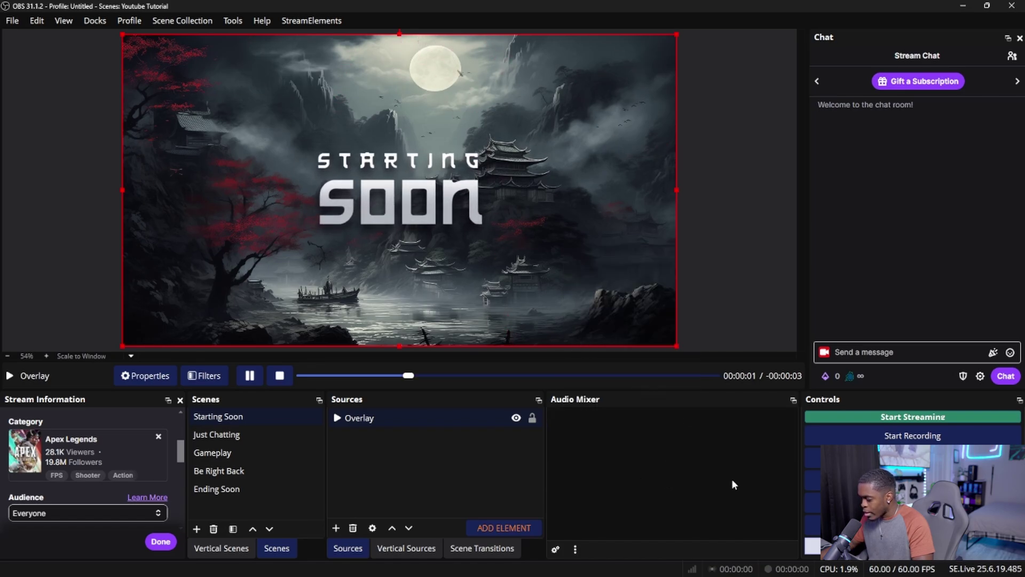
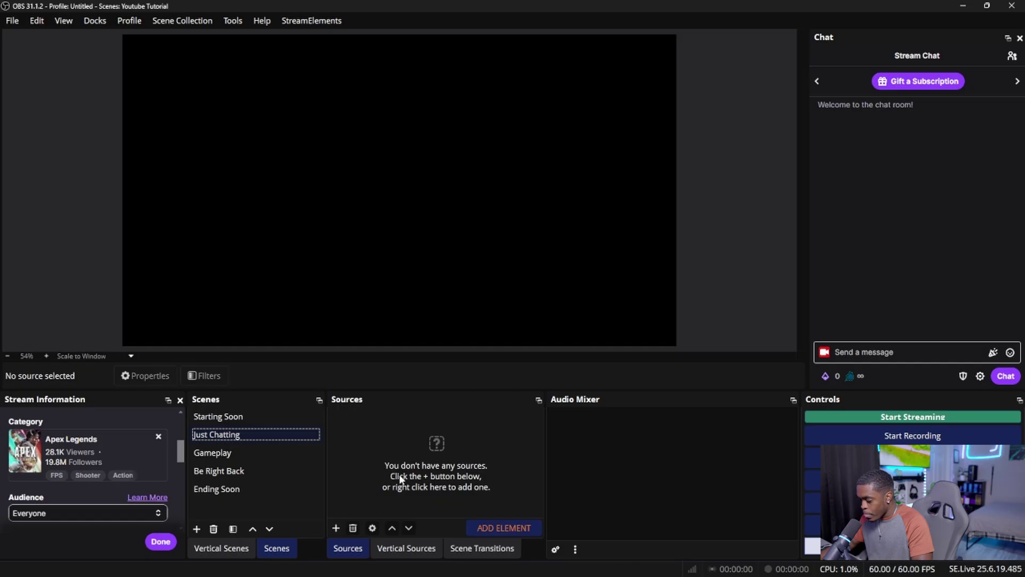
- Add a new Video Capture Device source named Camera to the Just Chatting scene
click(337, 529)
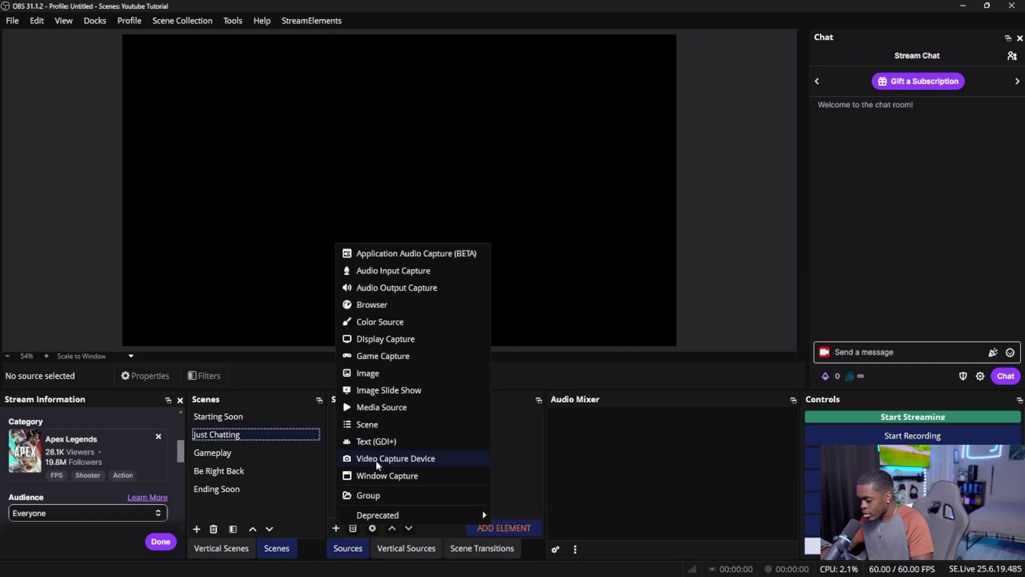
click(418, 460)
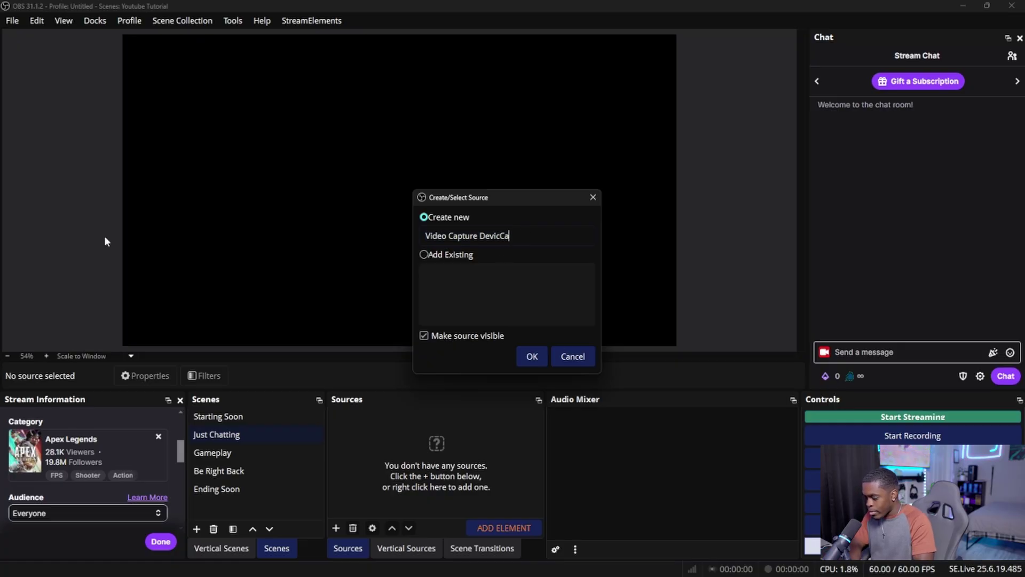
key(ctrl+a)
text(Came)
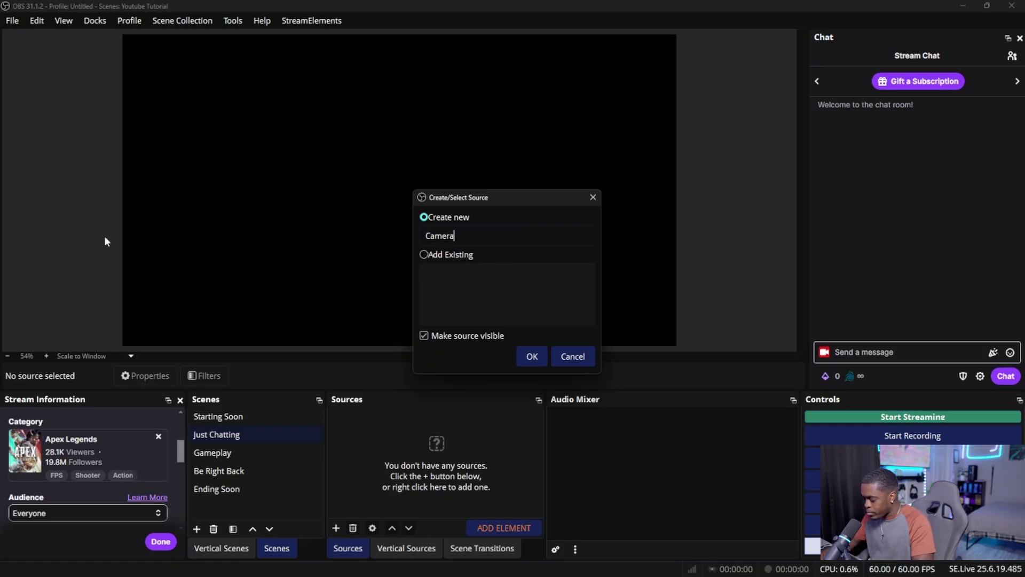
click(530, 355)
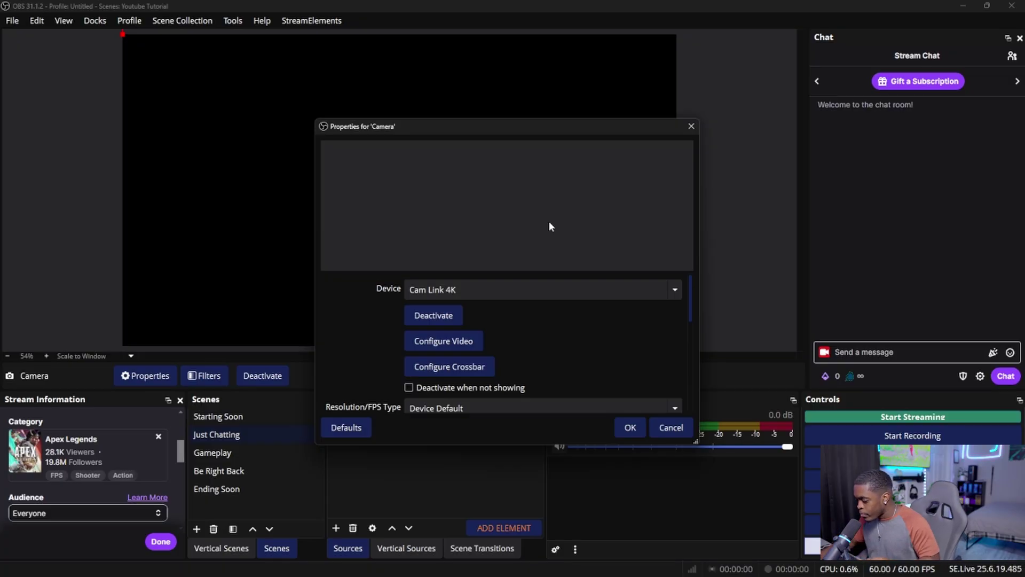
- Review the Camera source's properties and accept Cam Link 4K as its device
scroll(593, 359, down, 2)
scroll(608, 342, up, 2)
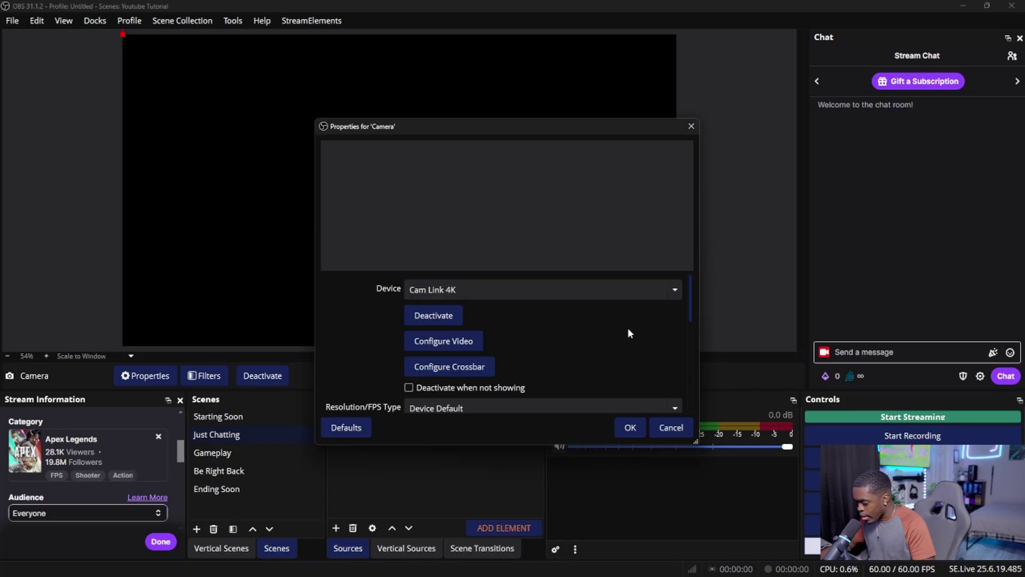
click(628, 427)
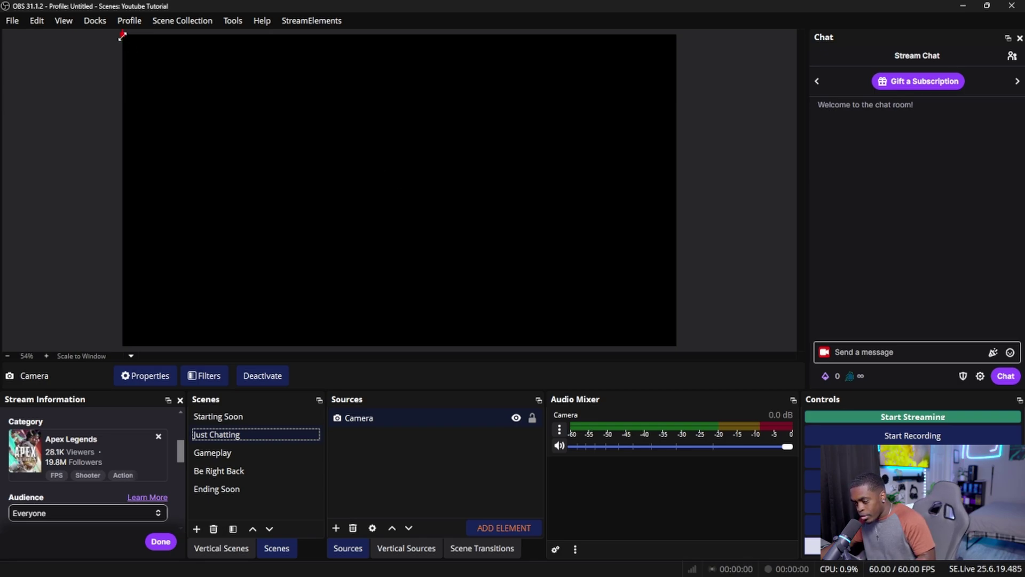
- Fit the Camera source to the screen in the Just Chatting scene, then deselect it
drag(122, 36, 125, 35)
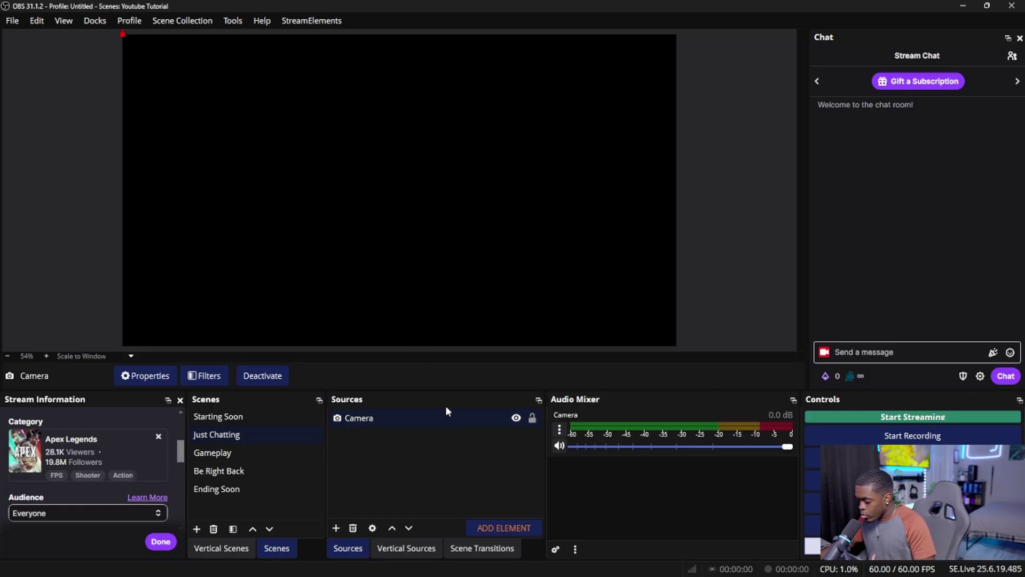
click(423, 422)
right_click(424, 420)
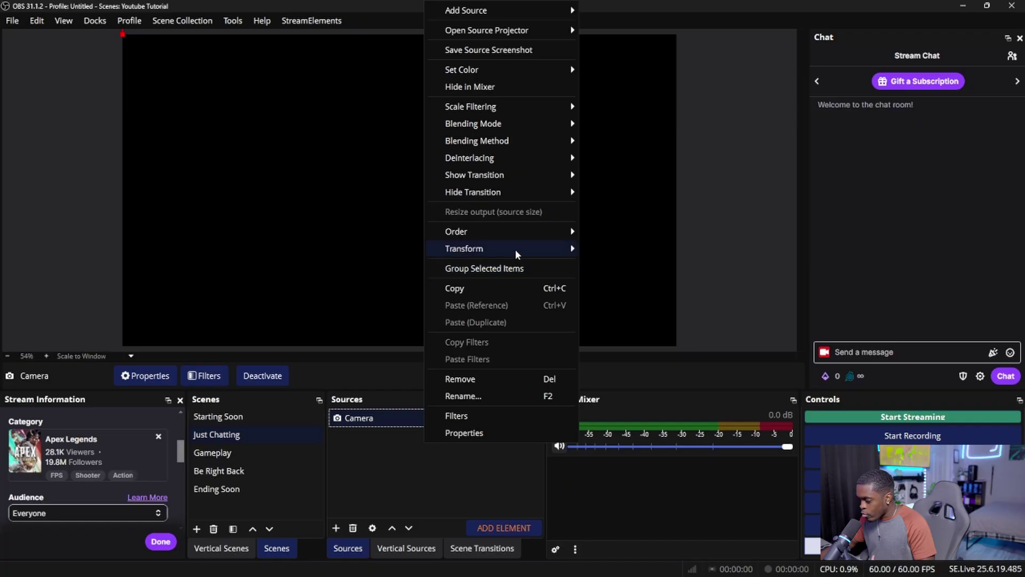
mouse_move(516, 254)
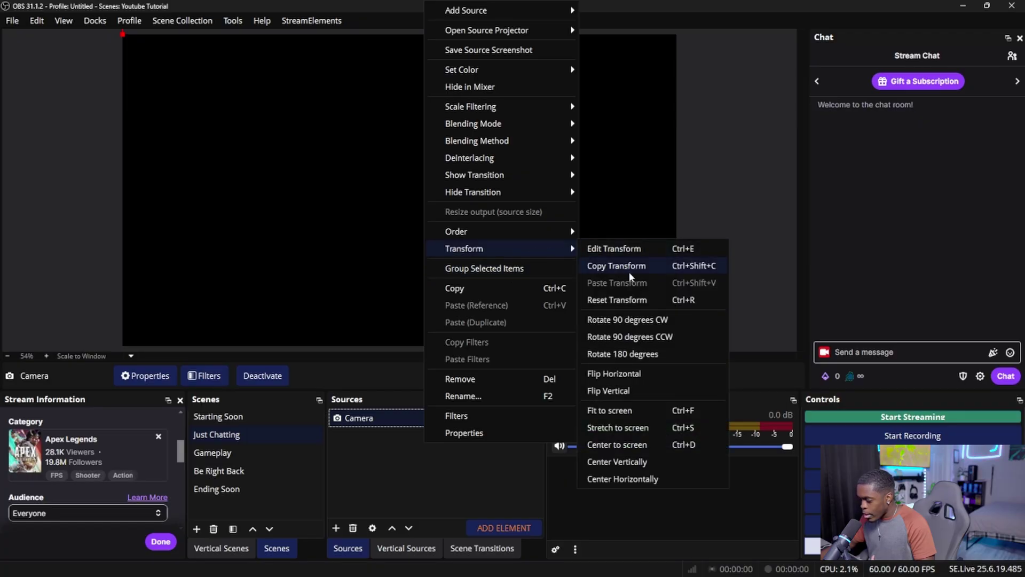
click(632, 410)
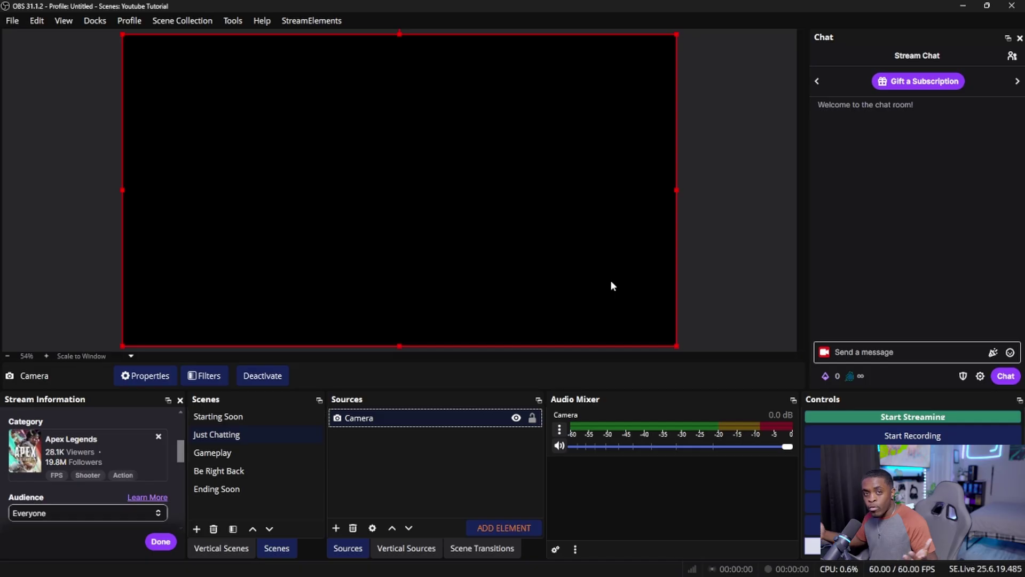
click(700, 274)
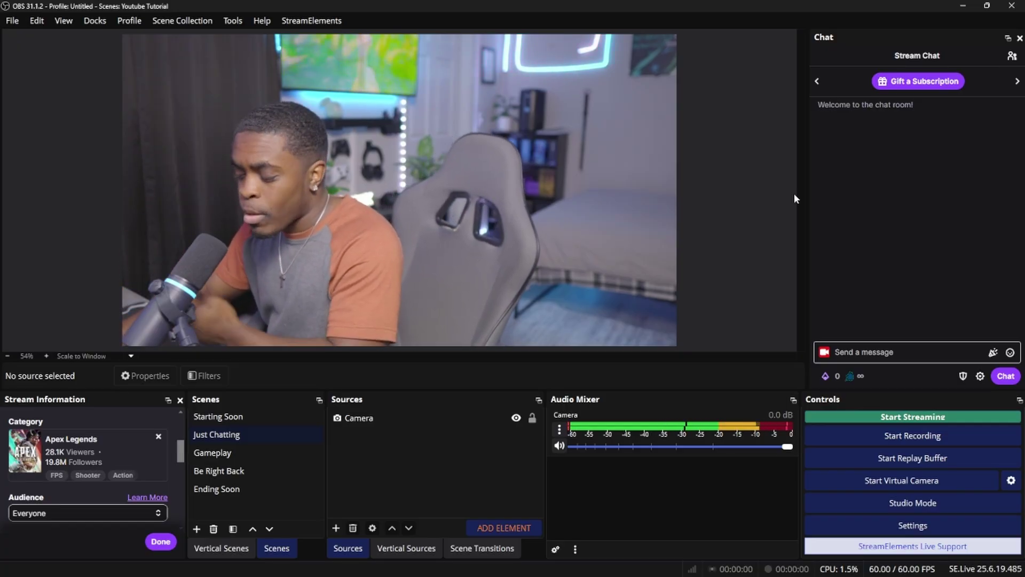
- Add a new Image source named Camera Overlay to the Just Chatting scene
click(336, 528)
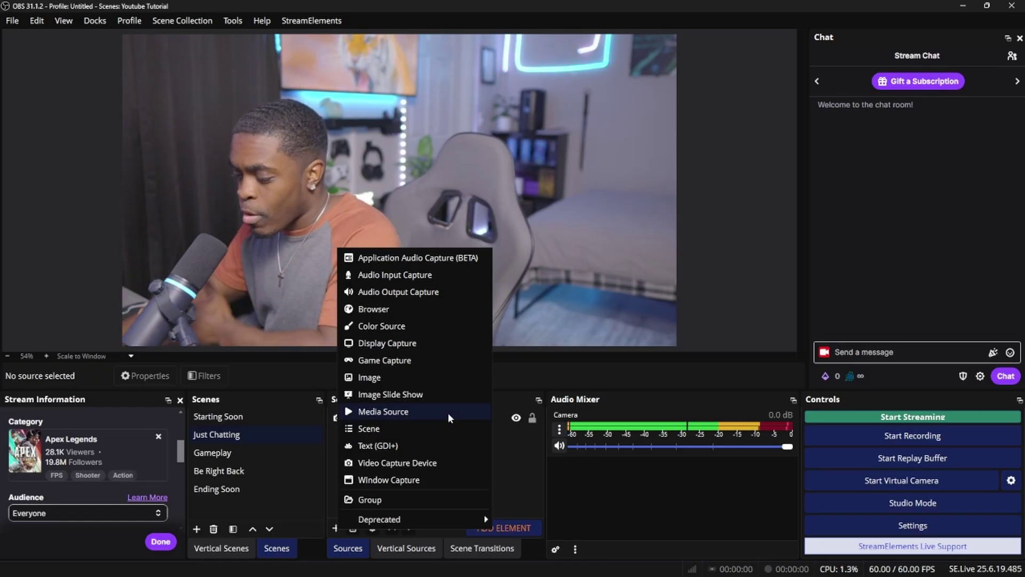
click(455, 377)
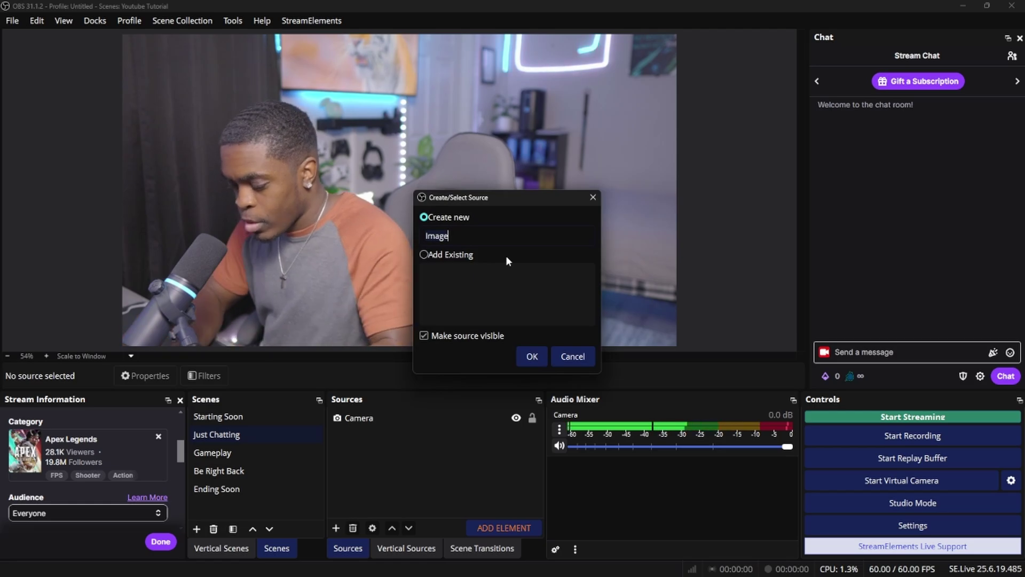
key(BackSpace)
text(Camera Overlay)
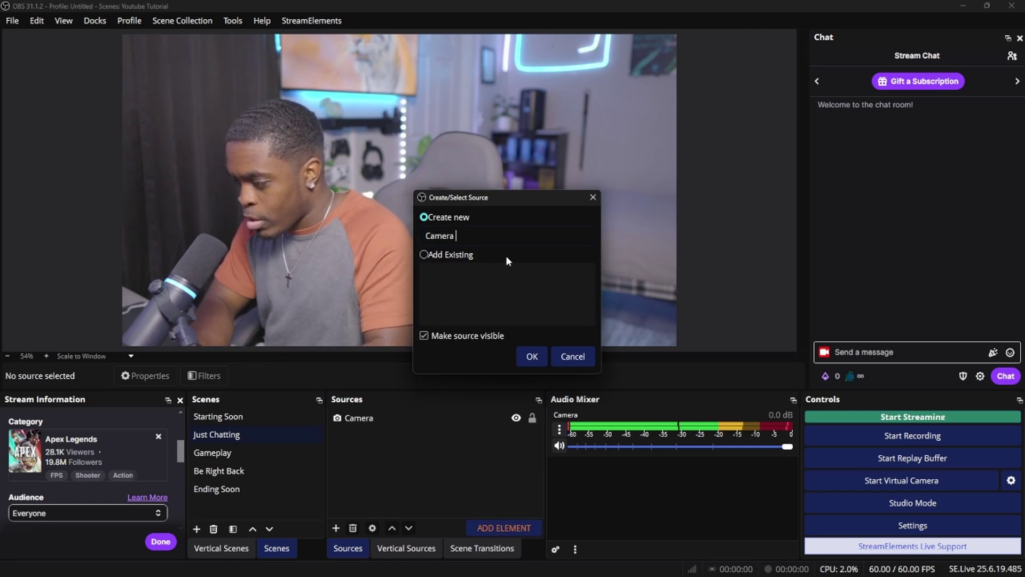
click(531, 357)
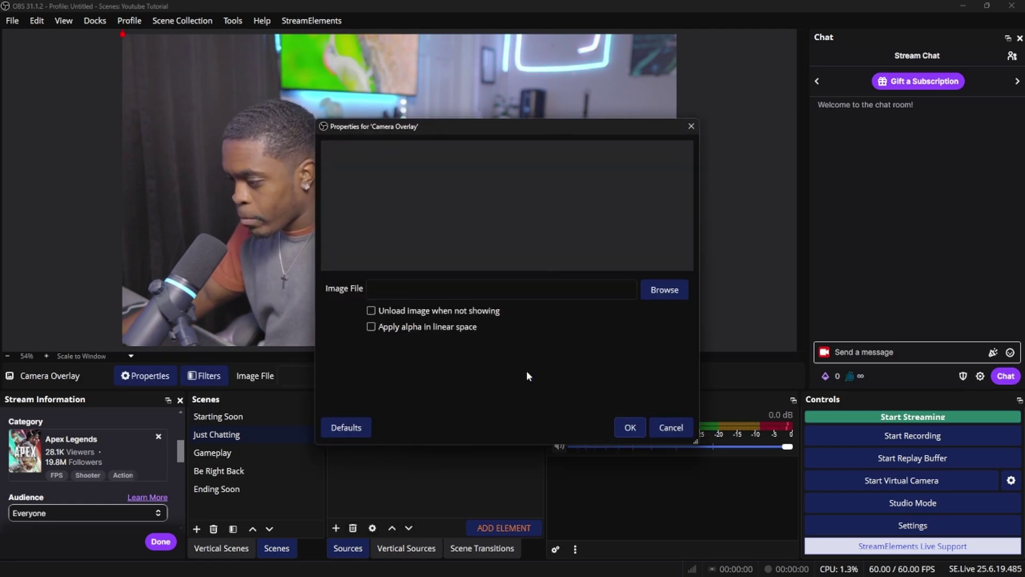
- Load Overlay 2.png from D:/OBS plugins/PART 1/Overlay as the Camera Overlay image and accept the properties
click(661, 293)
scroll(367, 267, down, 1)
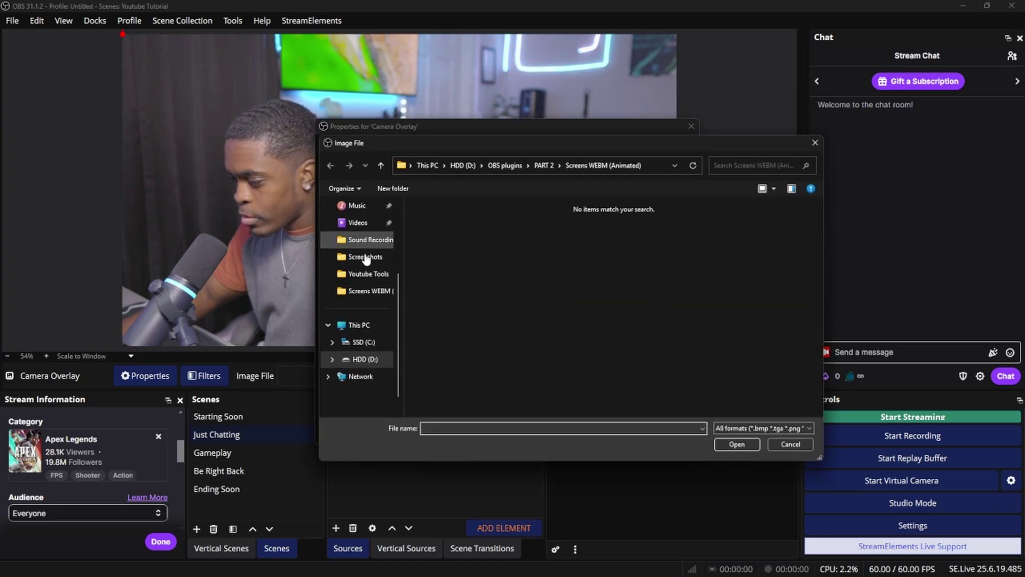
click(365, 359)
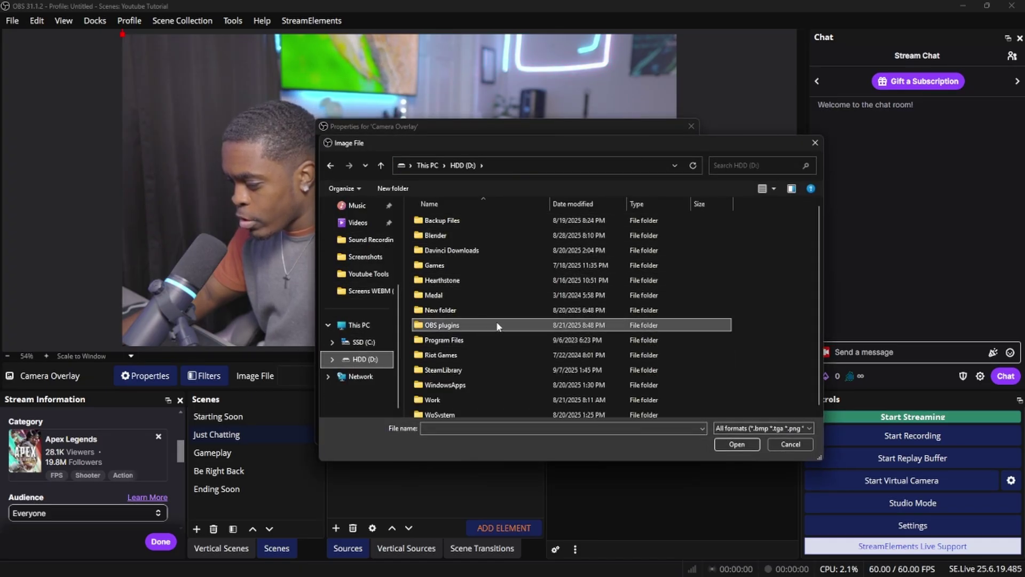
double_click(564, 324)
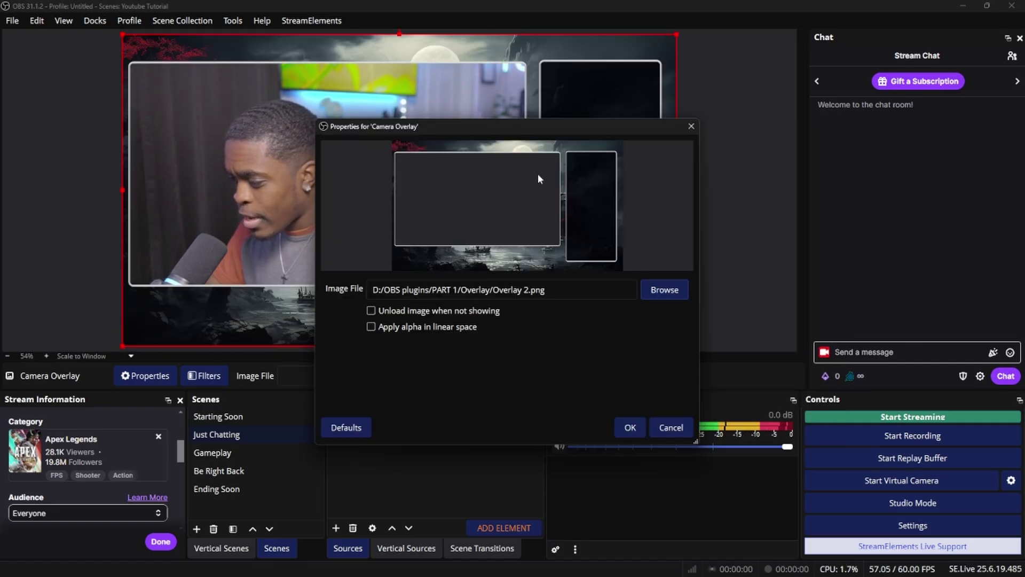
drag(433, 126, 433, 75)
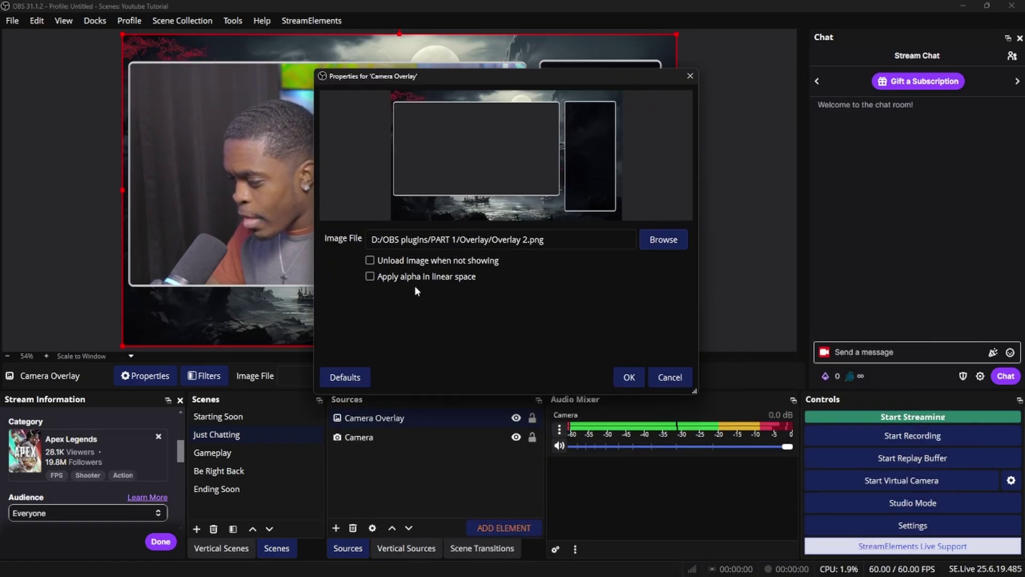
click(629, 377)
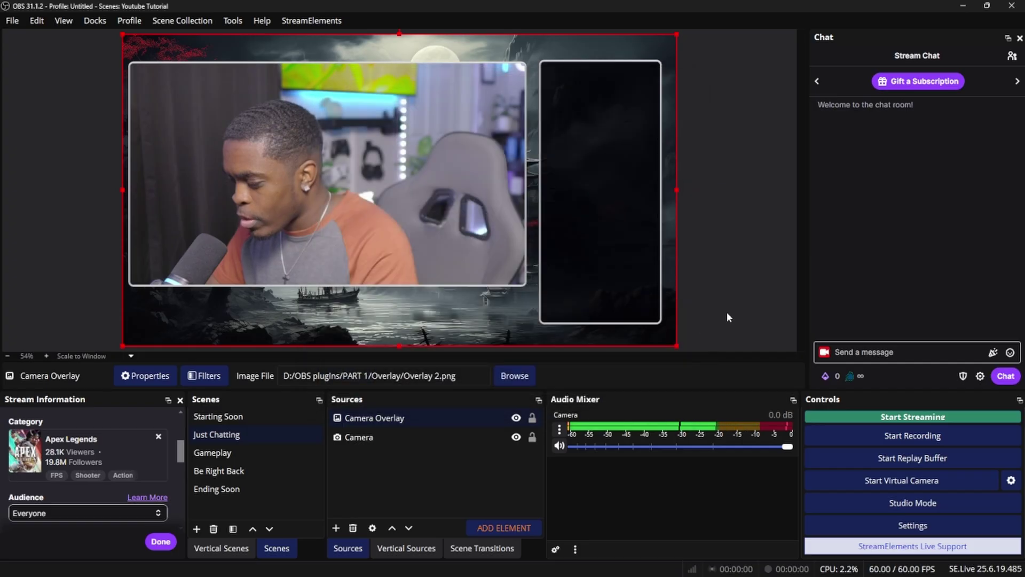
- Shrink the Camera source from its lower-right corner to match the camera frame of the overlay
click(444, 439)
drag(679, 345, 537, 324)
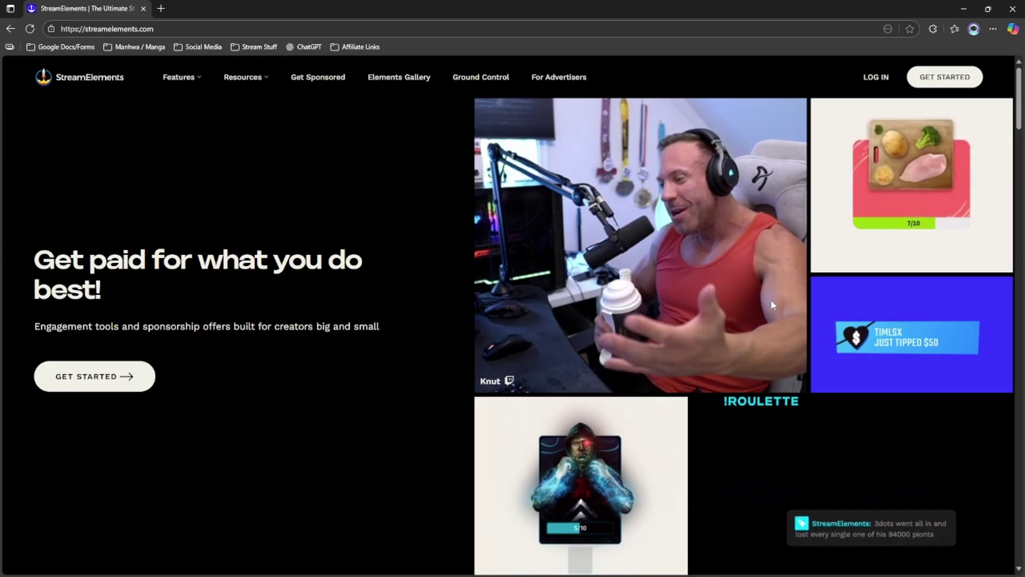
- On the StreamElements website, log in with Twitch and open the personal Overlays page
click(881, 78)
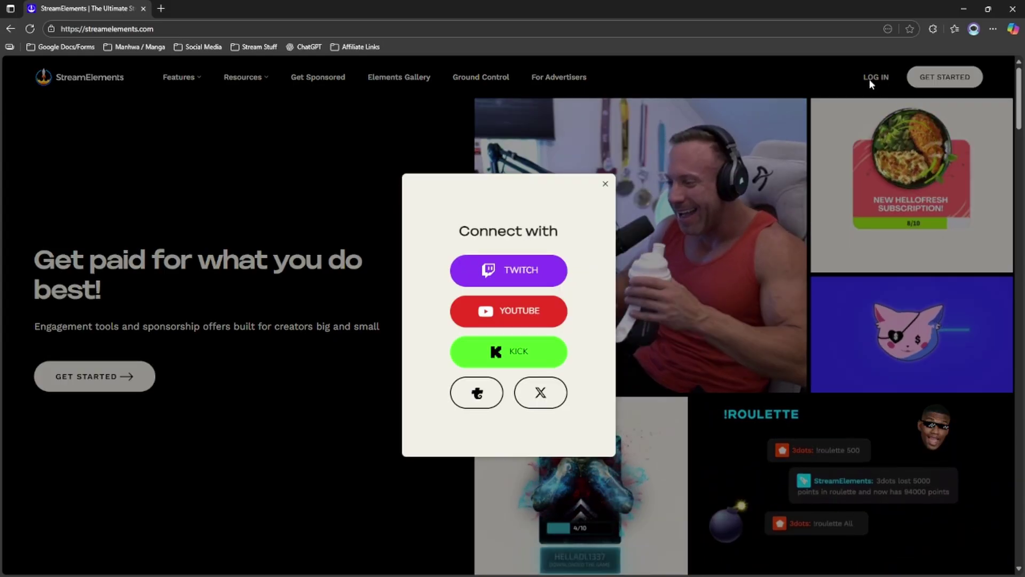
click(542, 268)
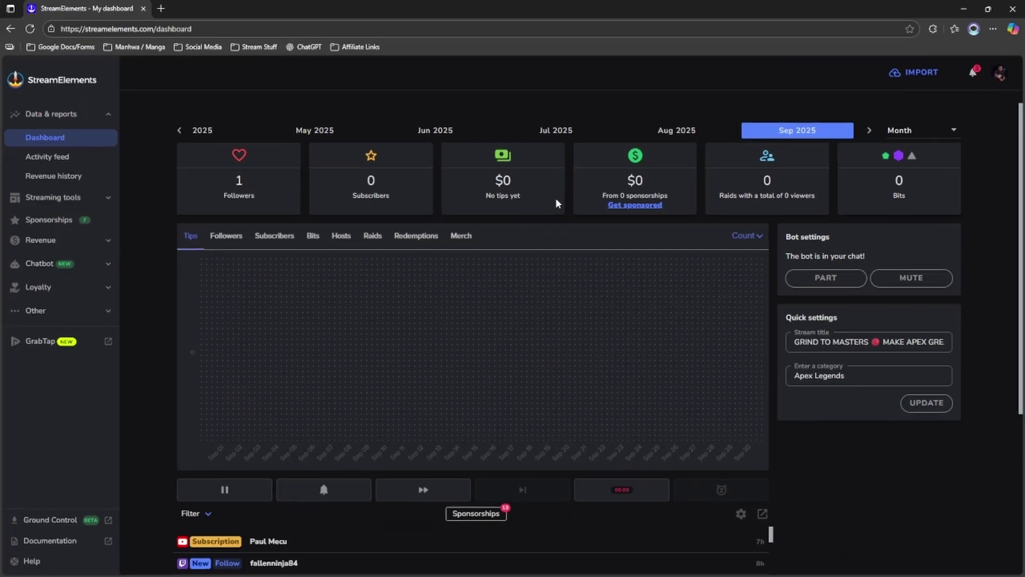
click(108, 199)
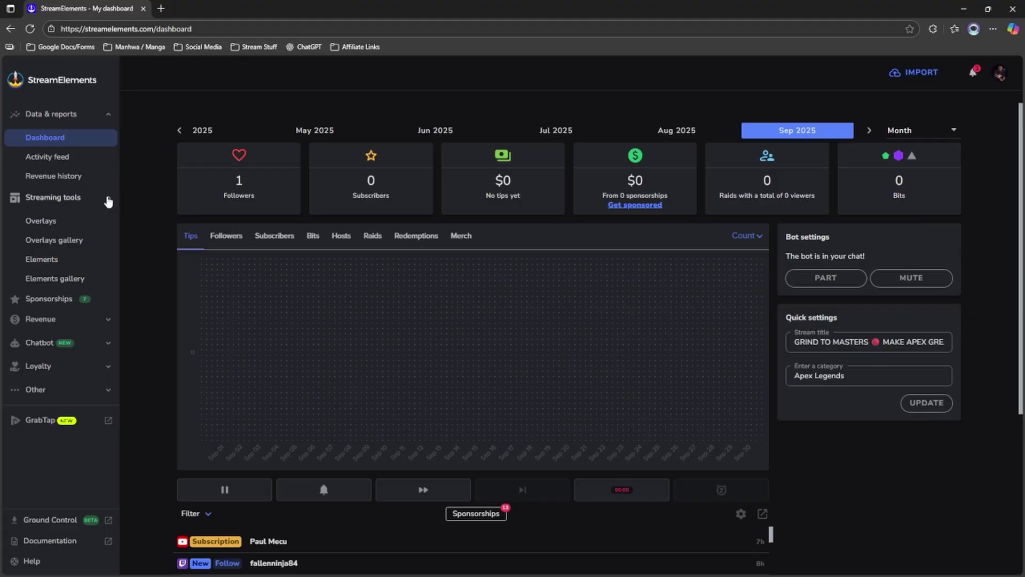
click(71, 226)
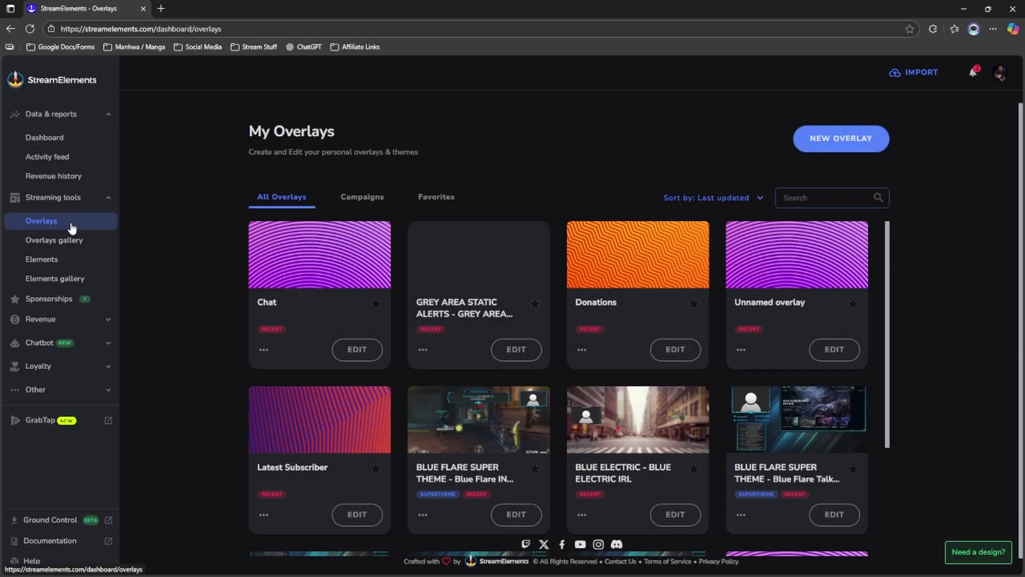
- Create a new overlay at 1080p resolution and add the Your stream's chat widget to it
click(829, 140)
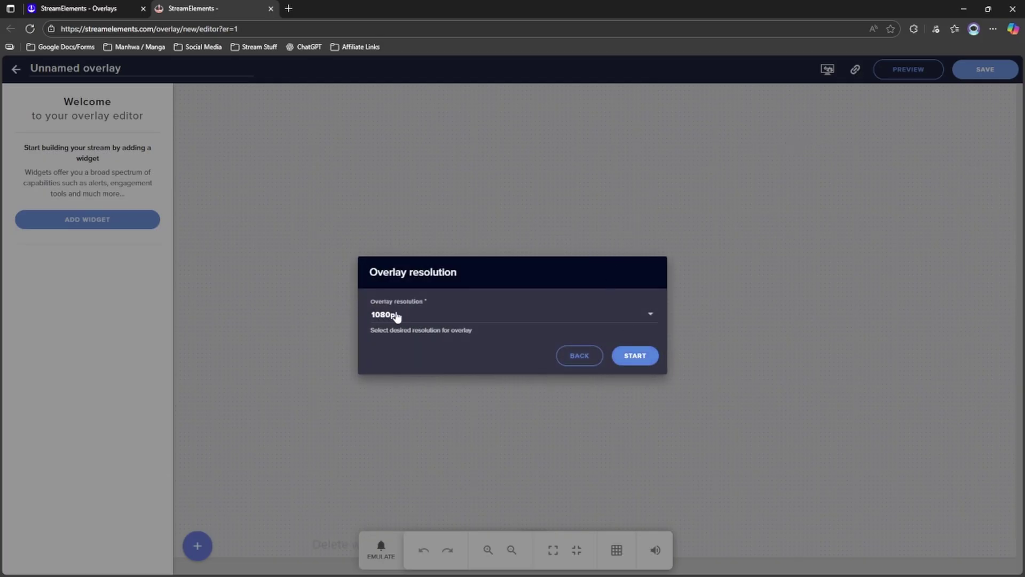
click(646, 358)
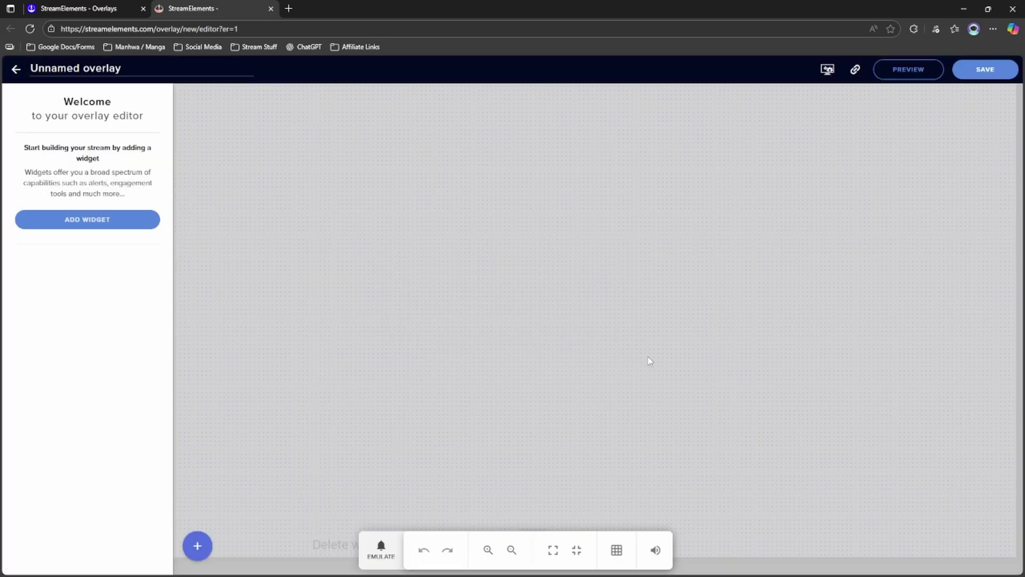
click(122, 230)
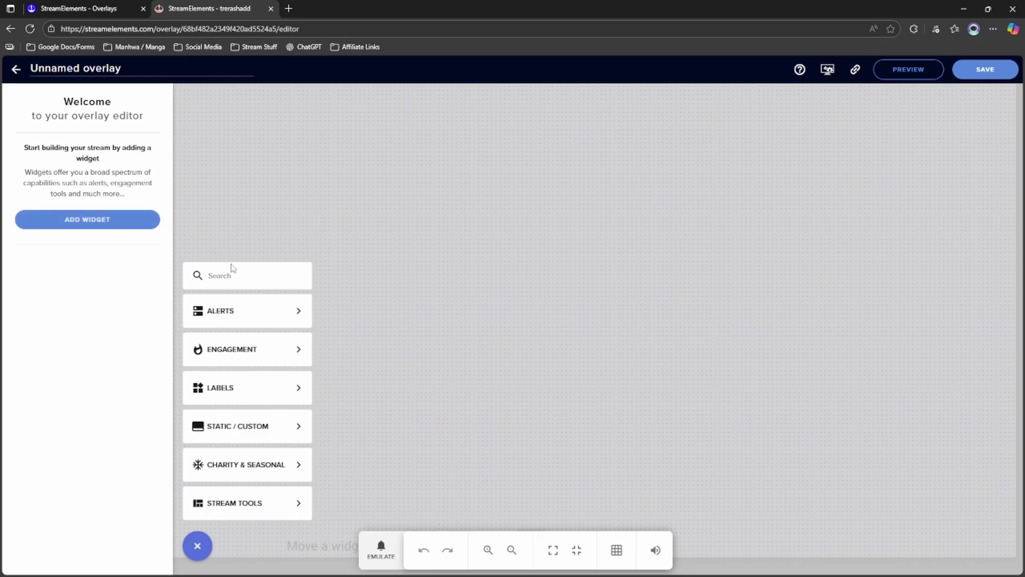
mouse_move(259, 502)
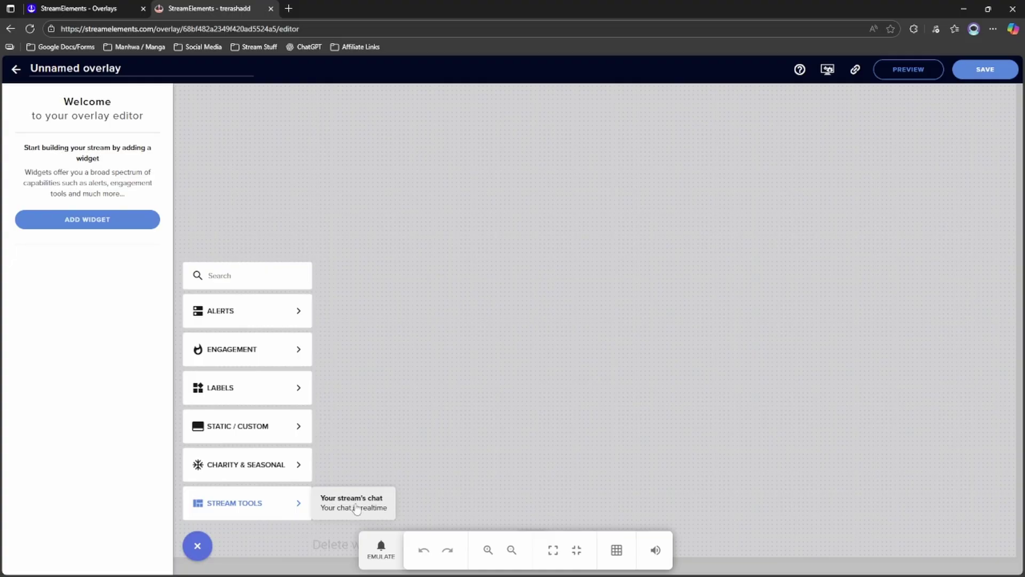
click(357, 511)
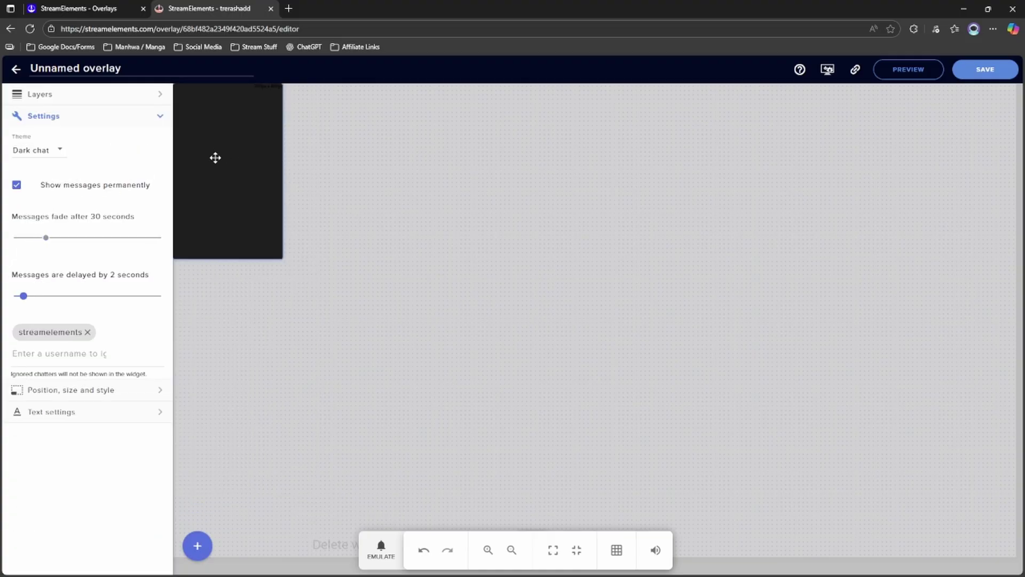
- Move the chat widget away from the canvas corner and enlarge it to about 408 by 835 px
drag(216, 158, 304, 198)
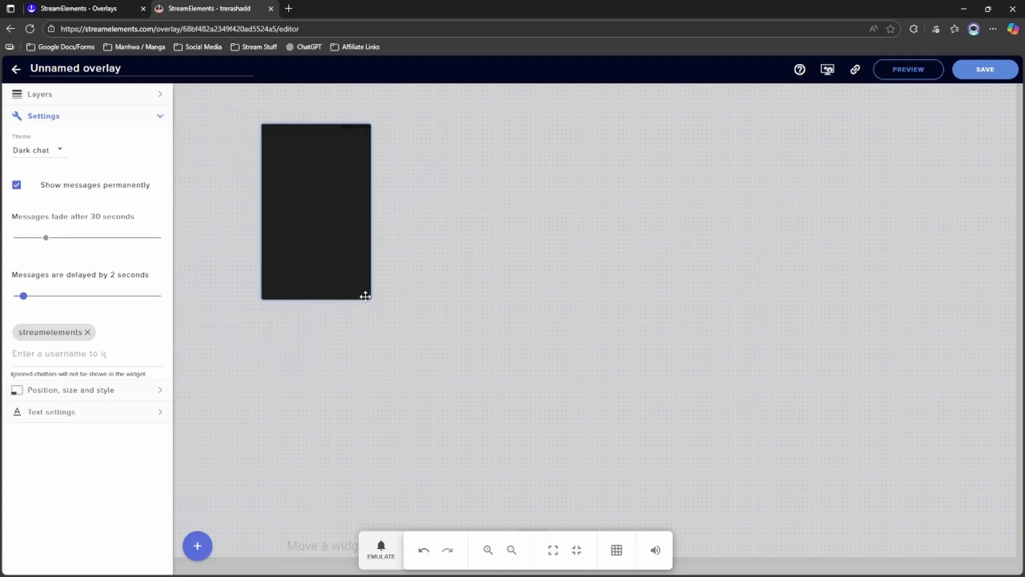
drag(364, 297, 433, 490)
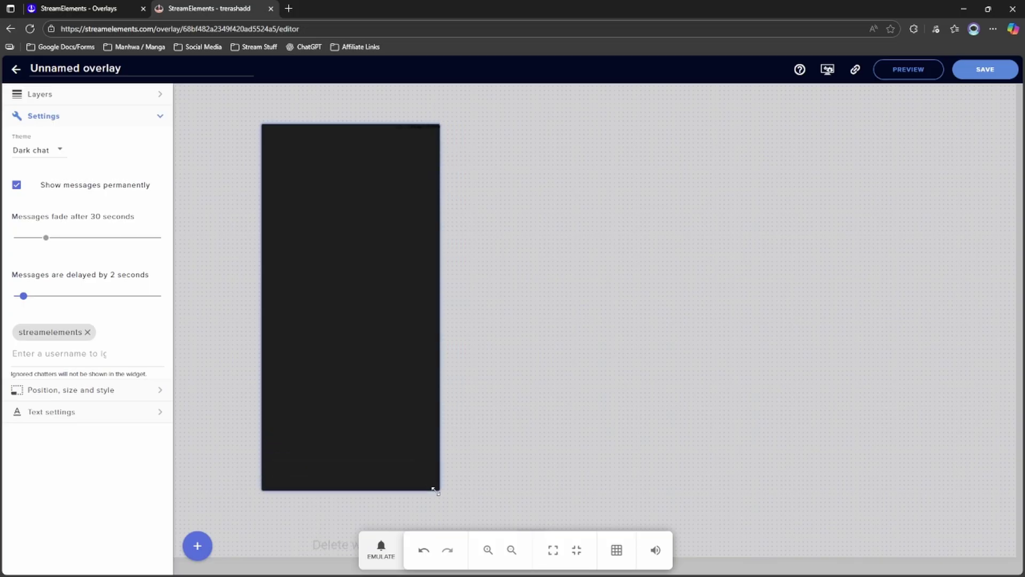
drag(405, 438, 402, 424)
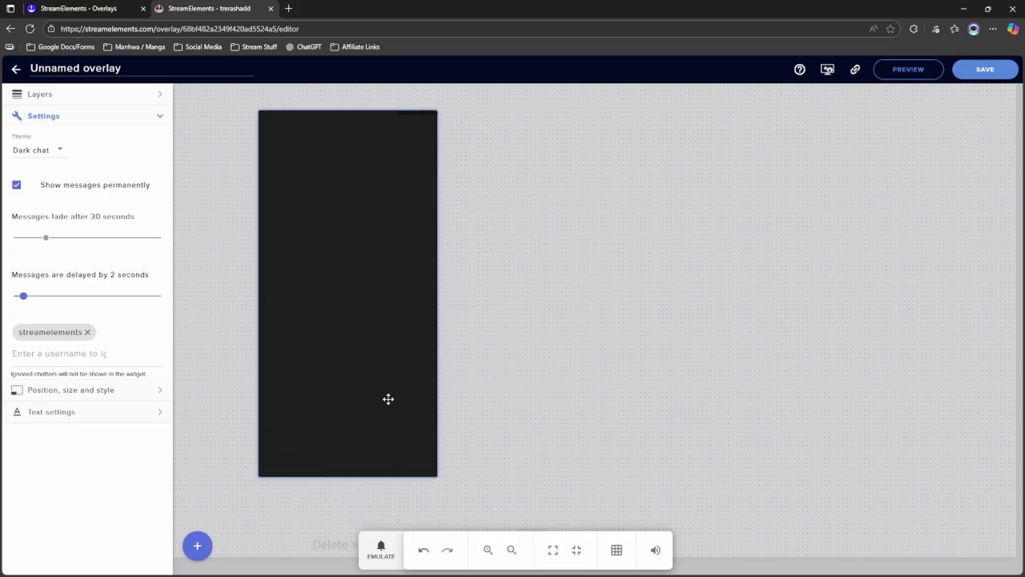
drag(389, 382, 389, 397)
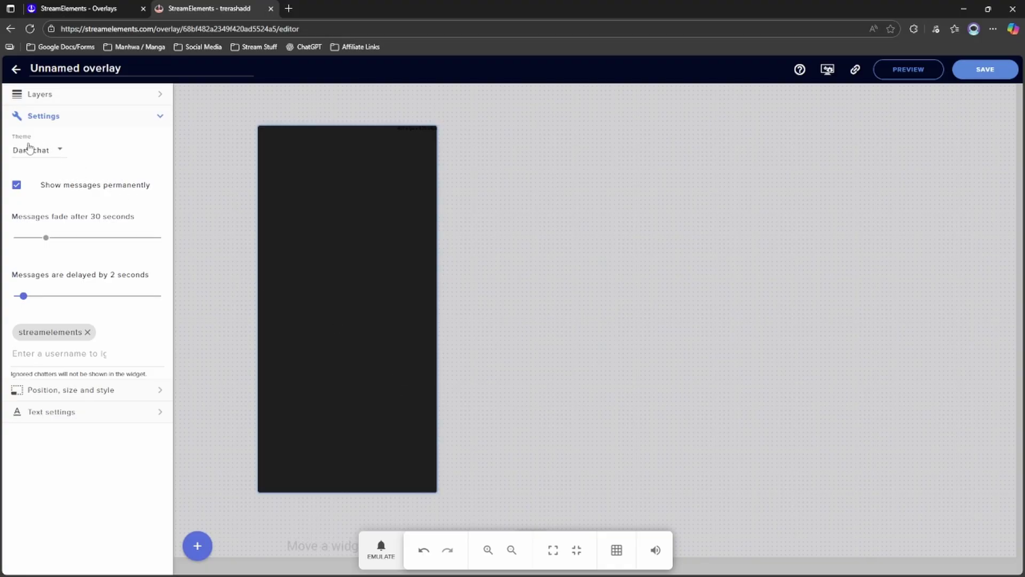
- Set the chat widget's theme to Custom and shift the widget slightly up and to the right
click(55, 157)
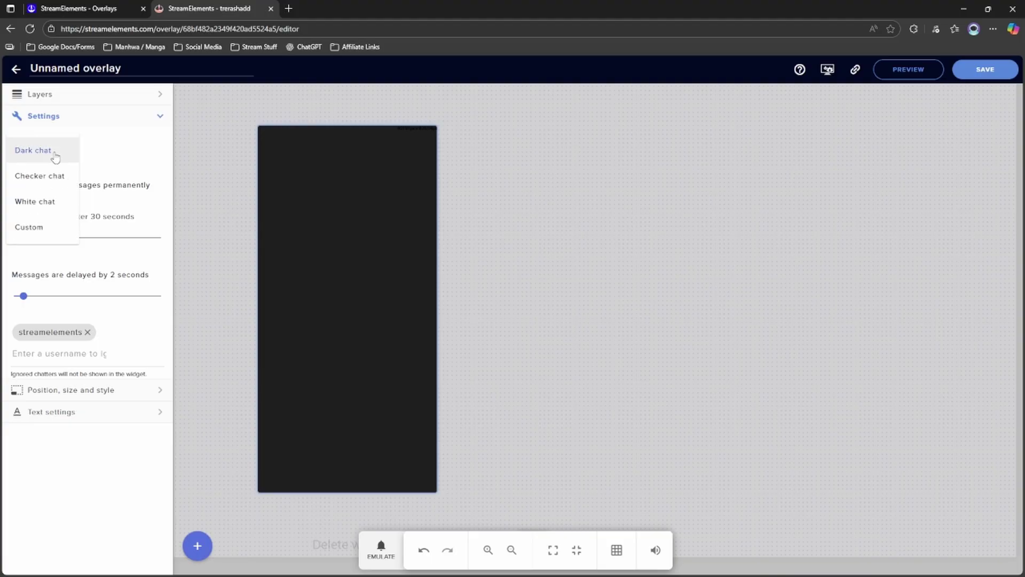
click(47, 228)
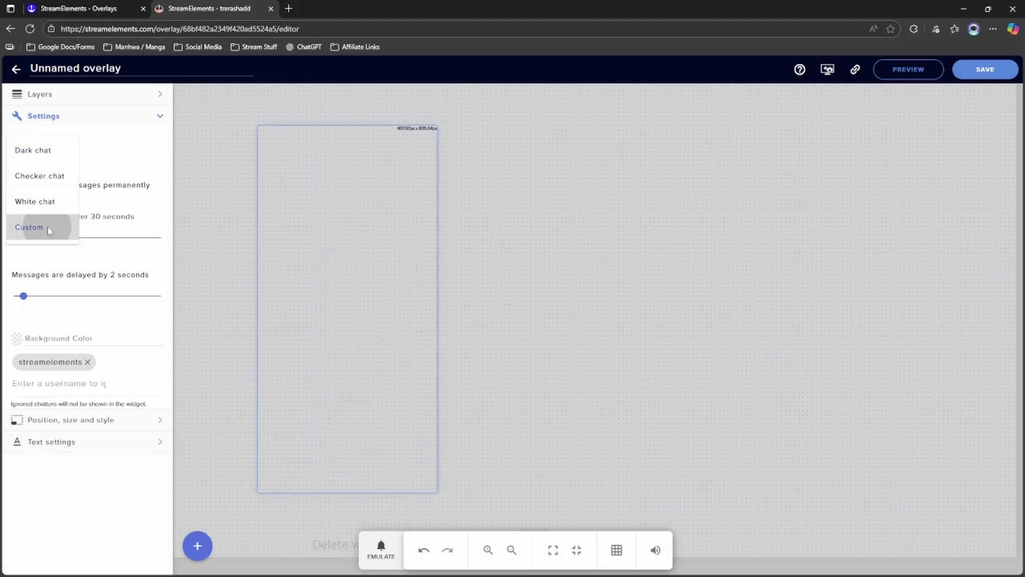
drag(330, 322, 351, 310)
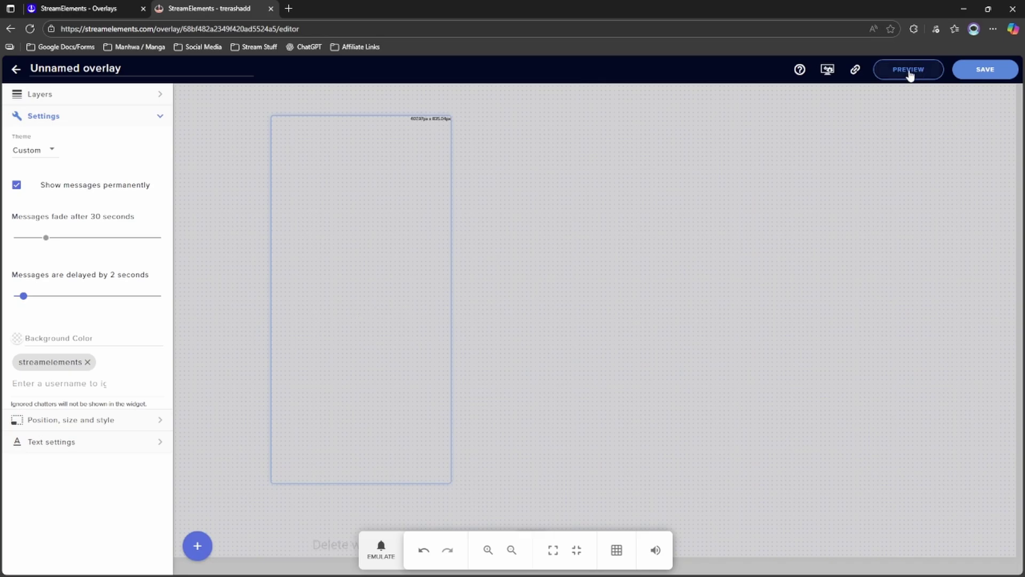
- Copy the overlay's URL and save the overlay under the name Chat
click(855, 72)
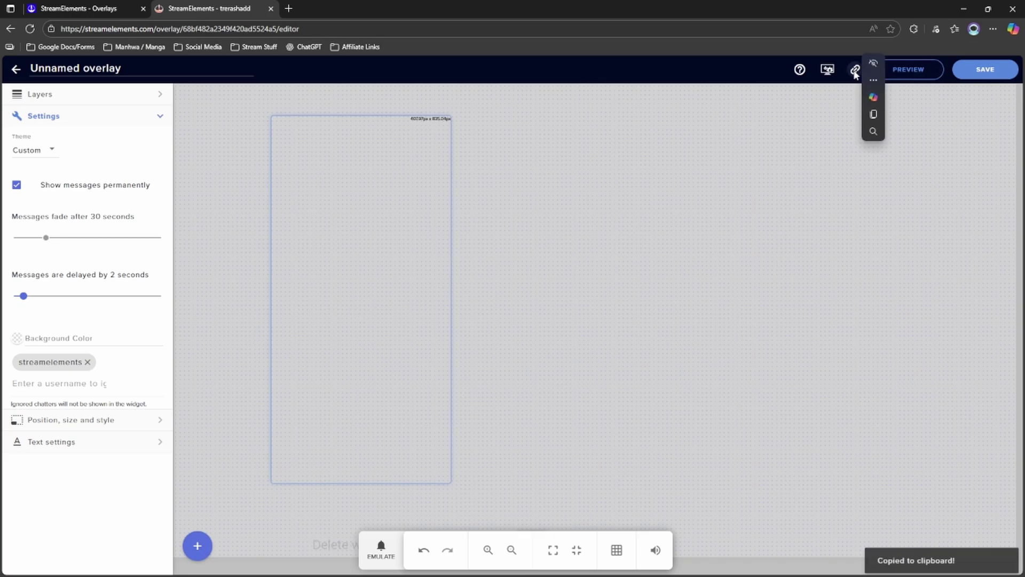
click(985, 69)
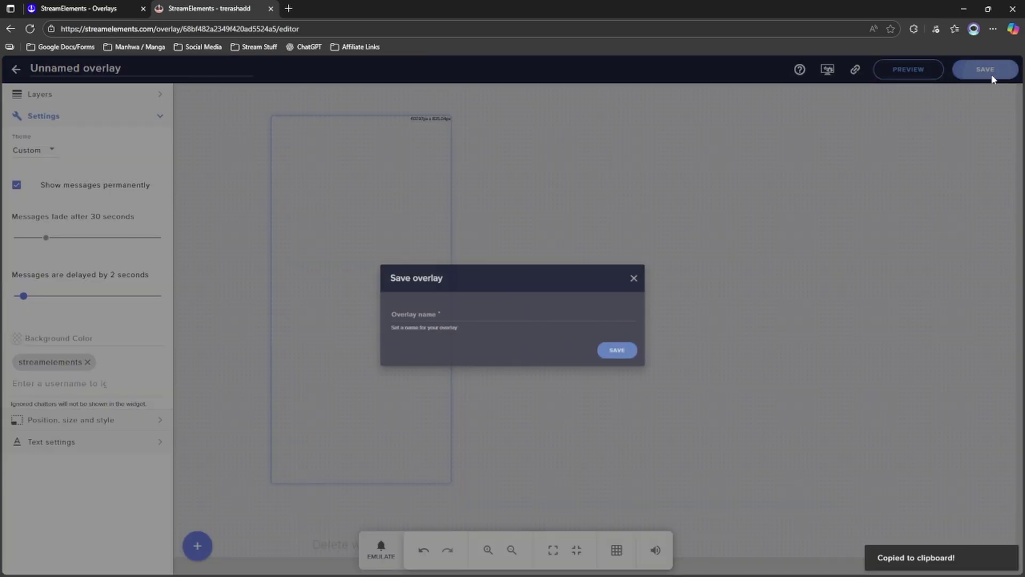
click(567, 319)
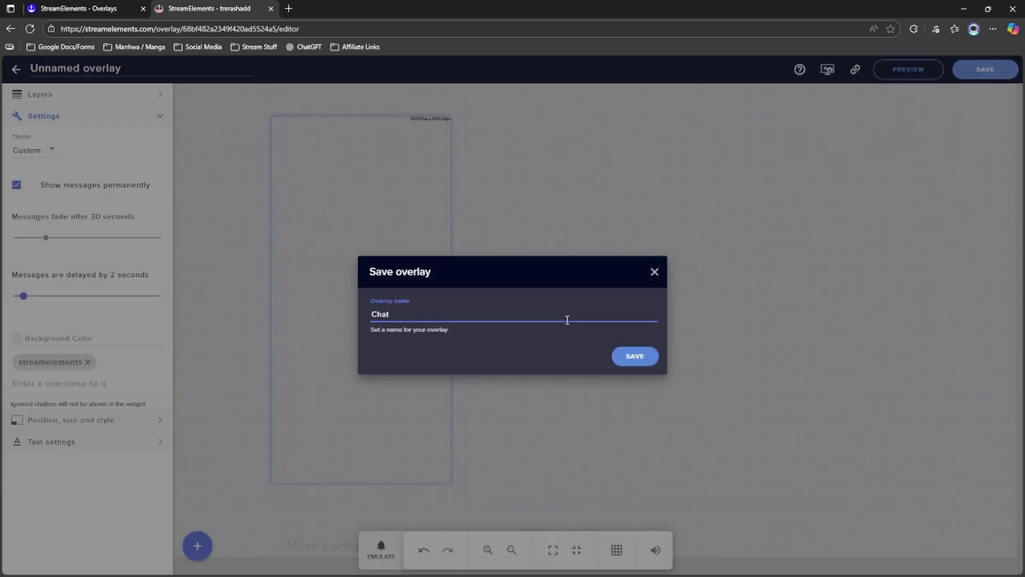
click(620, 353)
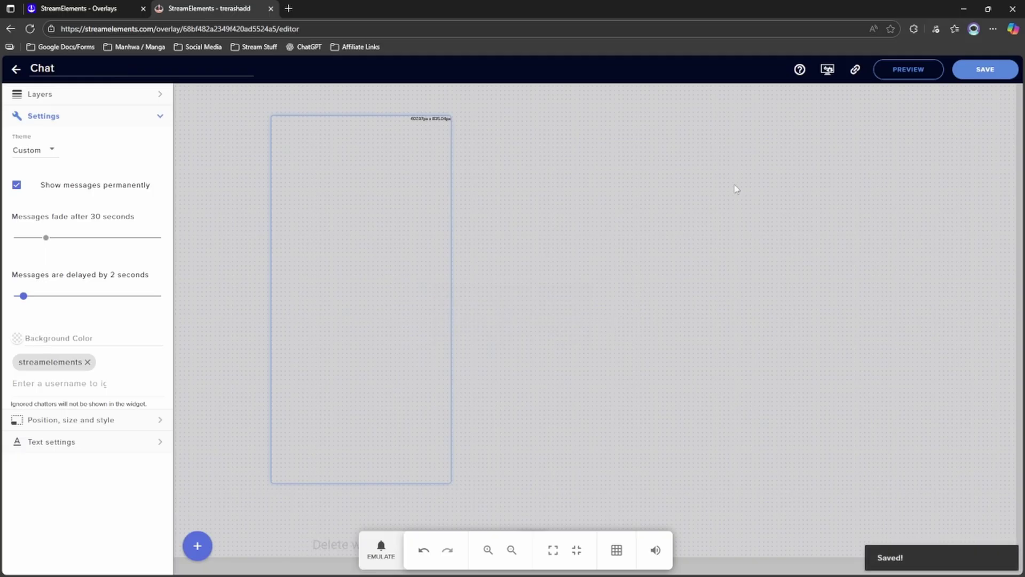
- Switch to OBS and add a new Browser source named Chat to the Just Chatting scene
click(966, 11)
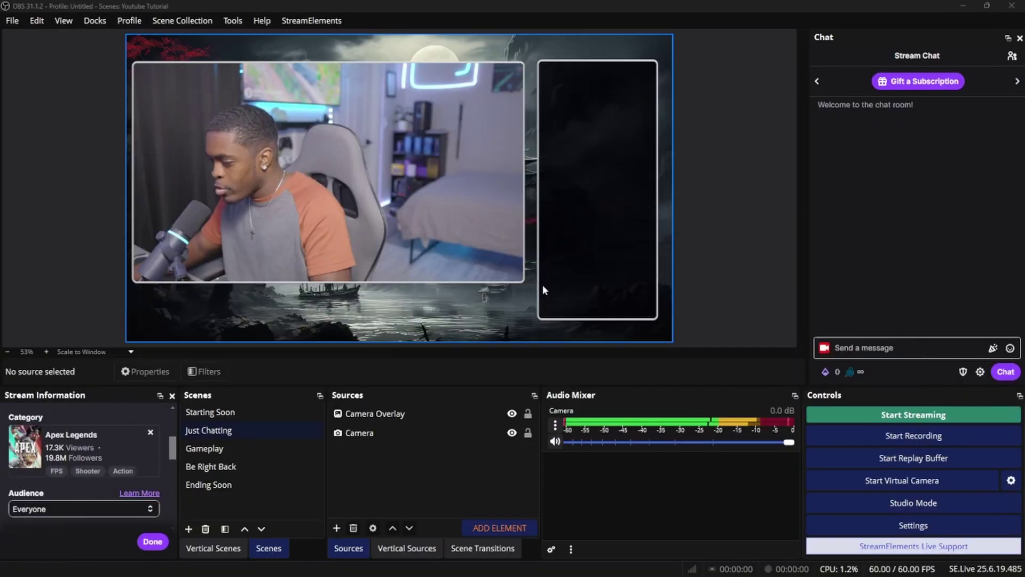
click(338, 528)
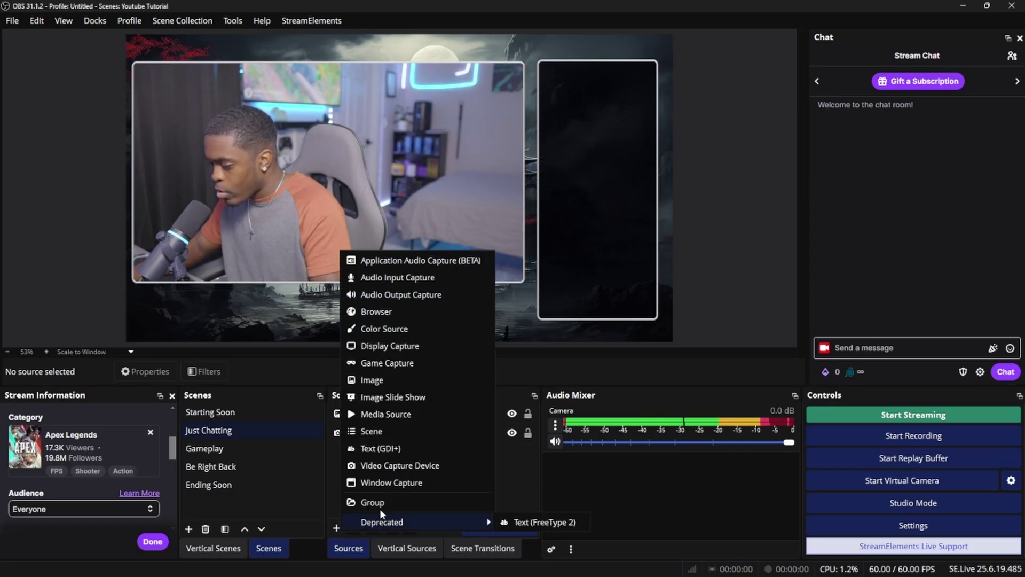
click(392, 312)
text(Chat)
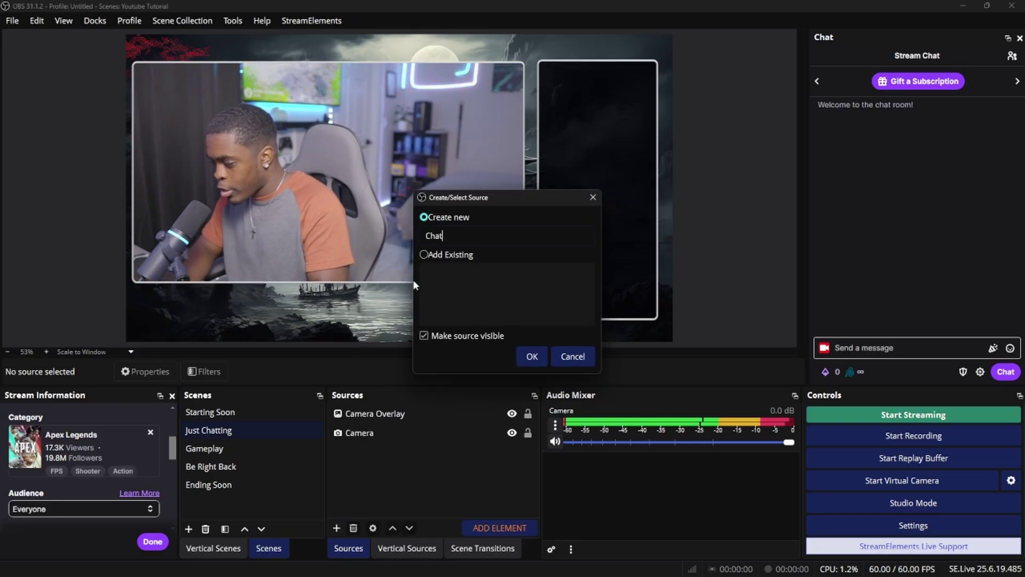
key(Return)
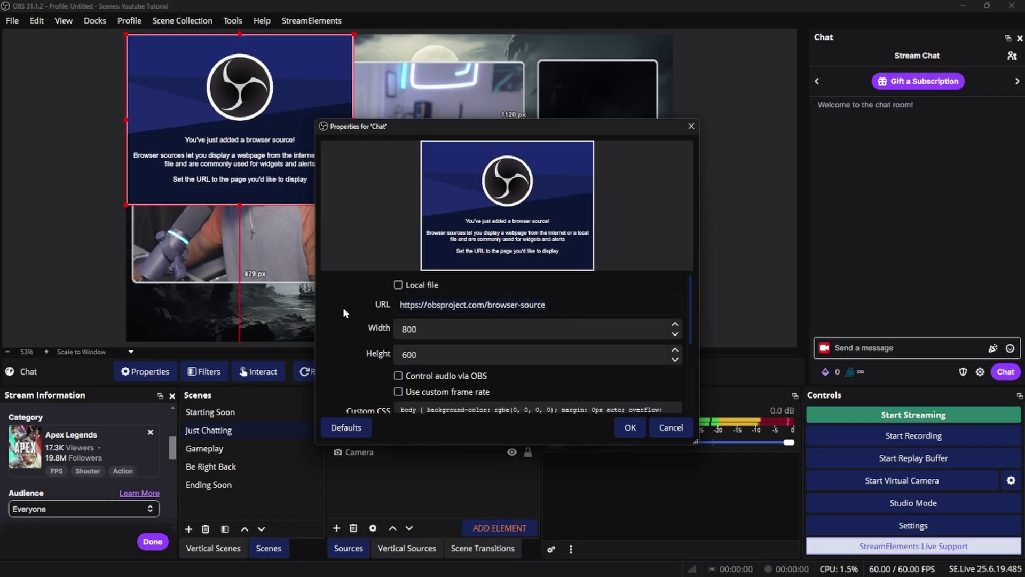
- Paste the private overlay URL containing the access token into the Chat source and set its size to 1920 by 1080
key(ctrl+a)
key(ctrl+v)
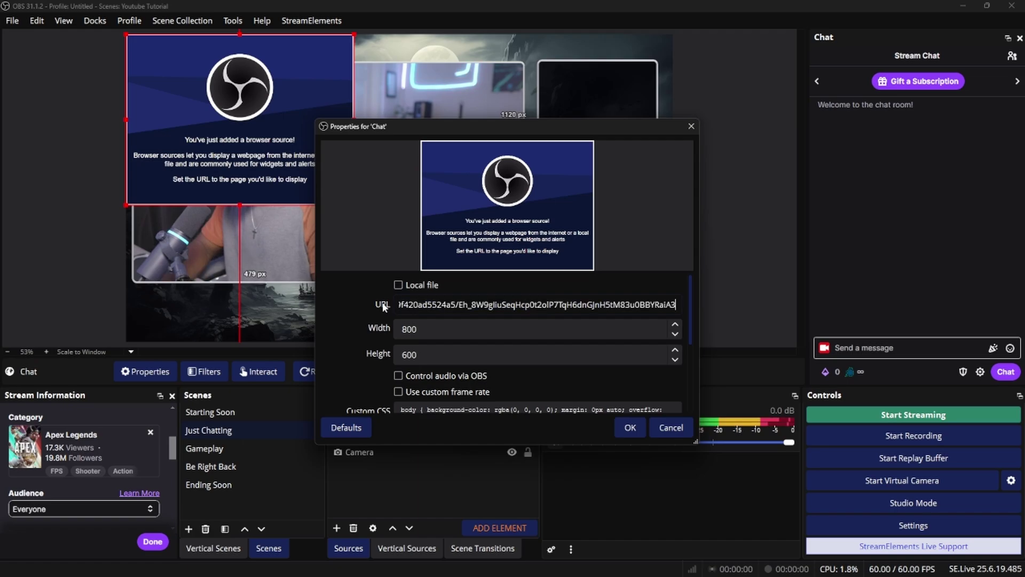
key(Tab)
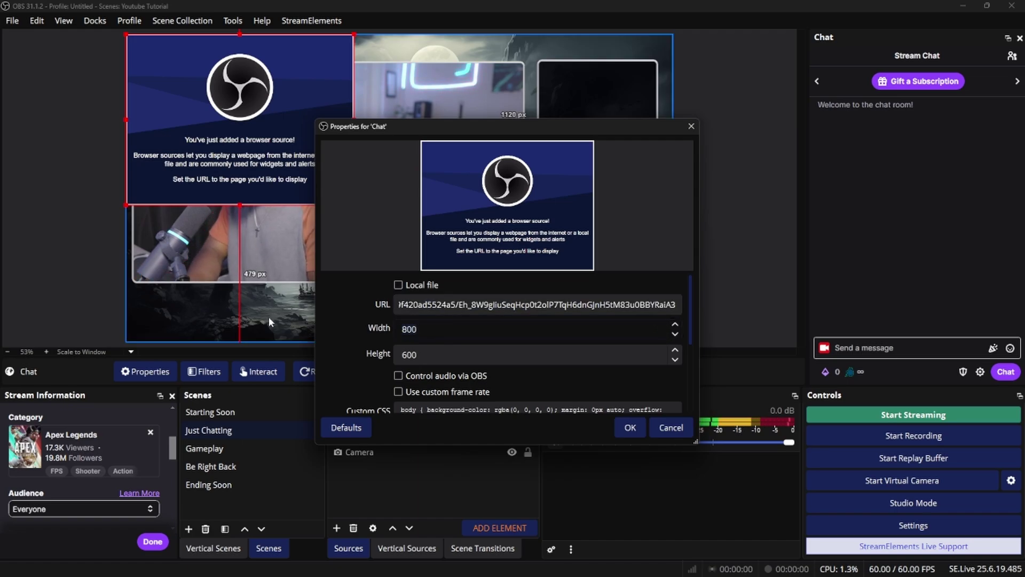
text(1920)
key(Tab)
text(10)
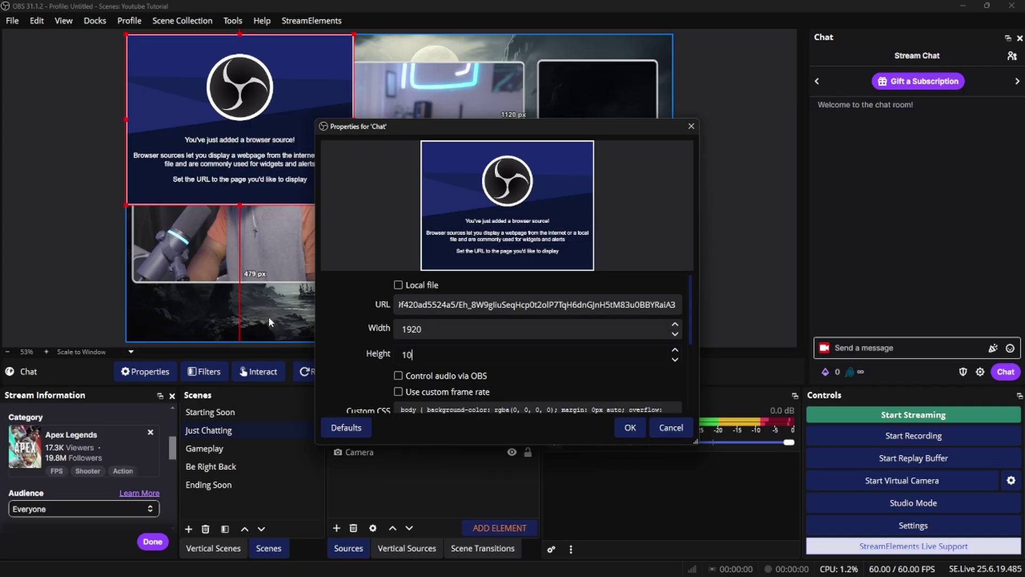
text(80)
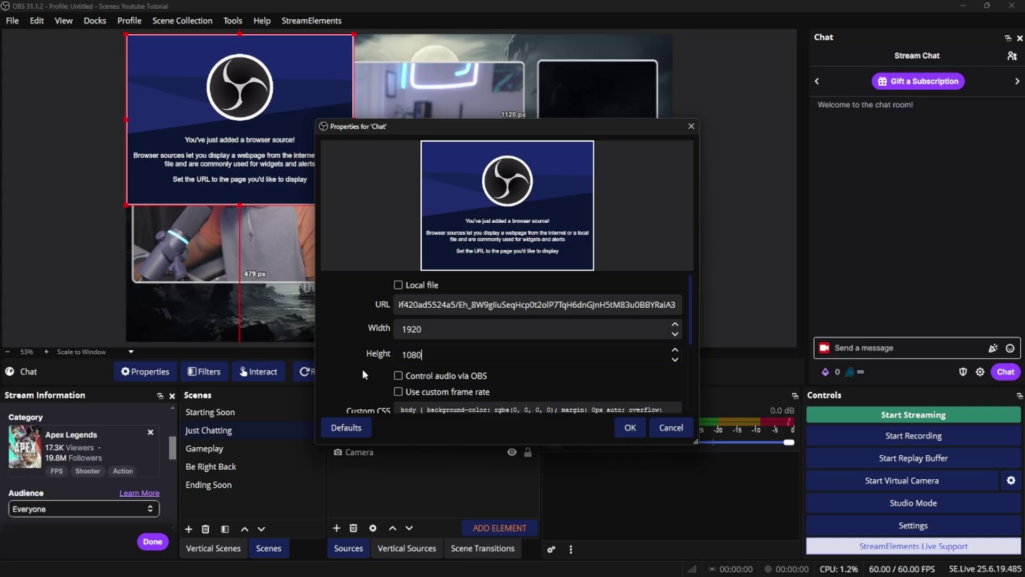
click(625, 426)
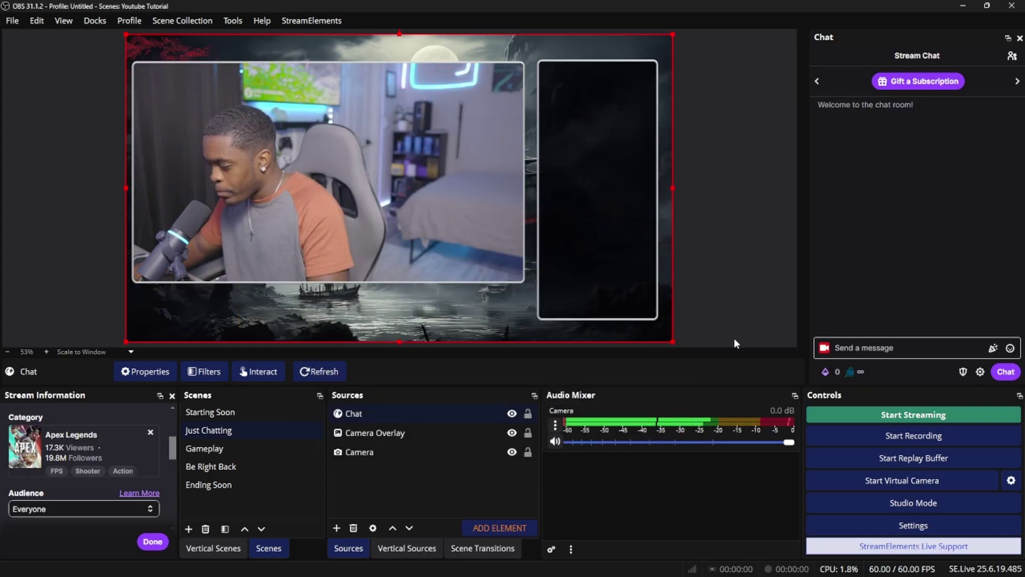
- Send a series of short test messages in the stream chat, such as asda, ad, sa and asas
click(889, 348)
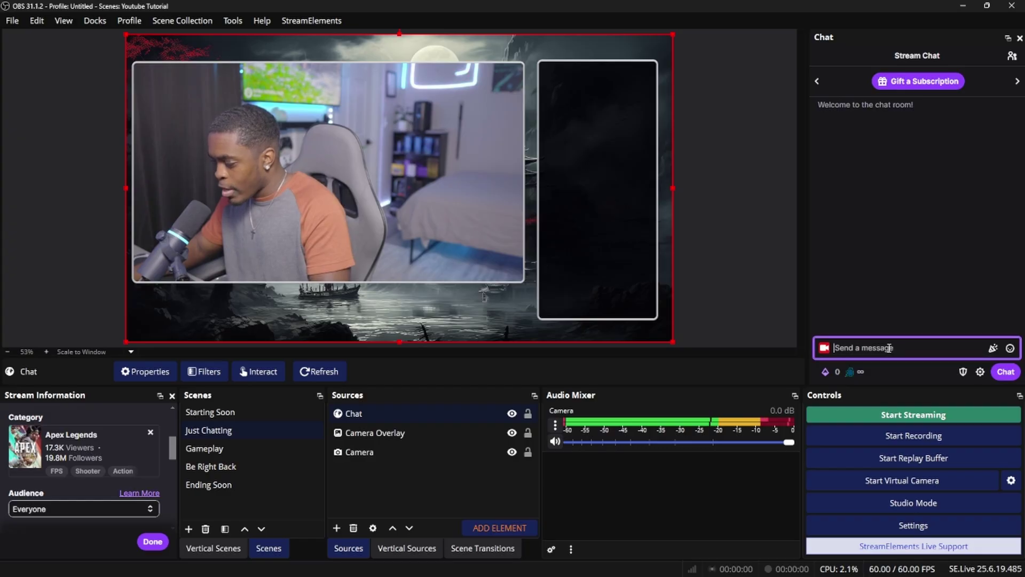
text(asda)
key(Return)
text(ad)
key(Return)
text(sa)
key(Return)
text(asas s)
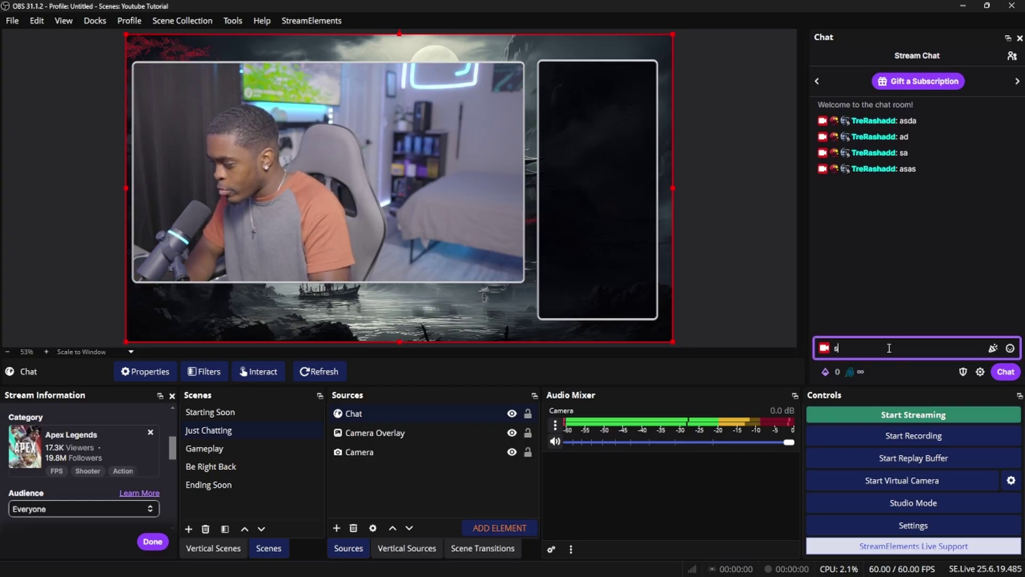
text(asa sdsa asas asd asas ad d asd)
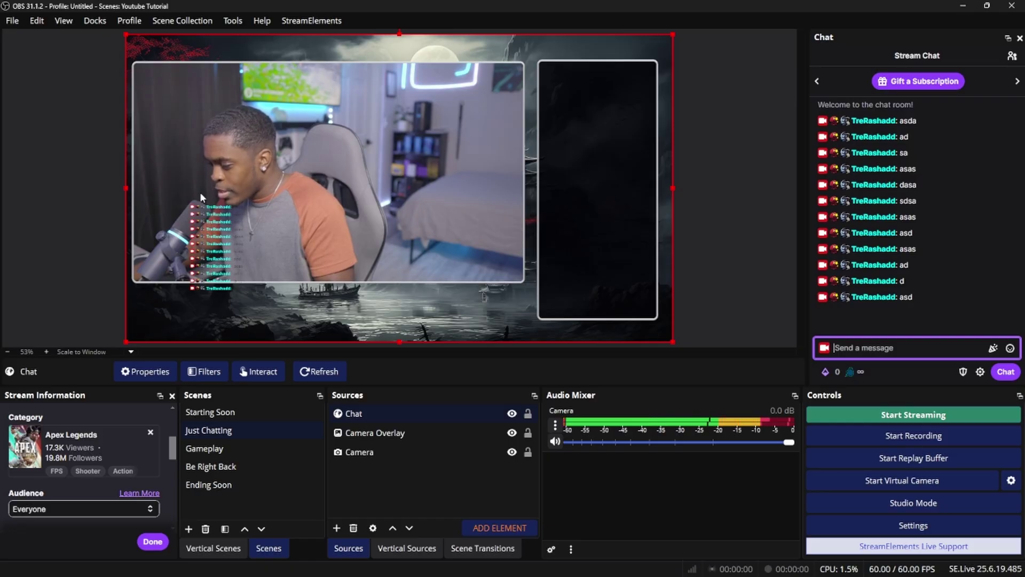
- Send a long unbroken test message of repeated "s" letters and move the Chat source about 336 px right and 113 px up in the preview
click(922, 351)
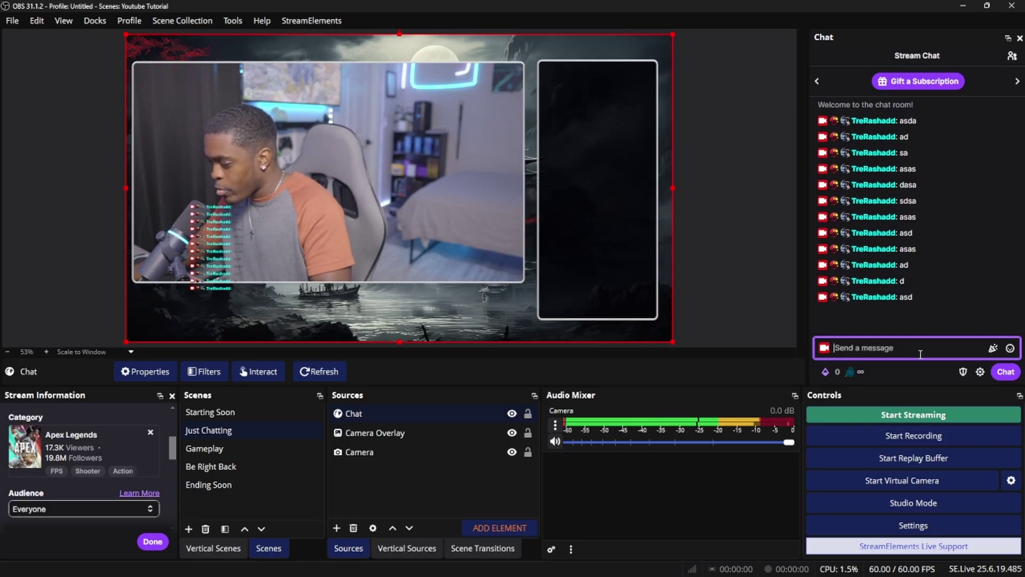
text(ssssssssssssssssssssss)
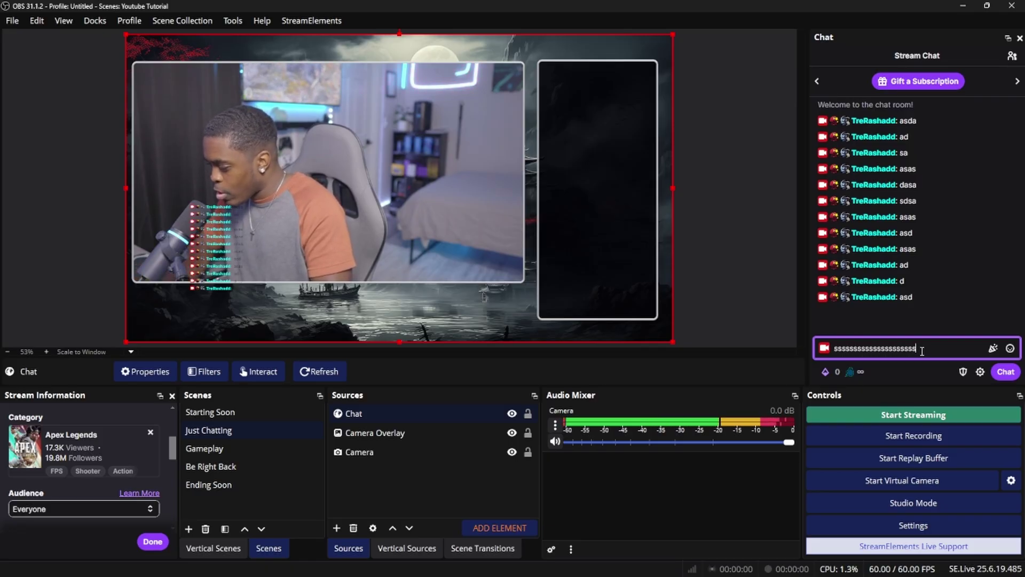
text(ssssssssssssssssssssssssssssss)
key(Return)
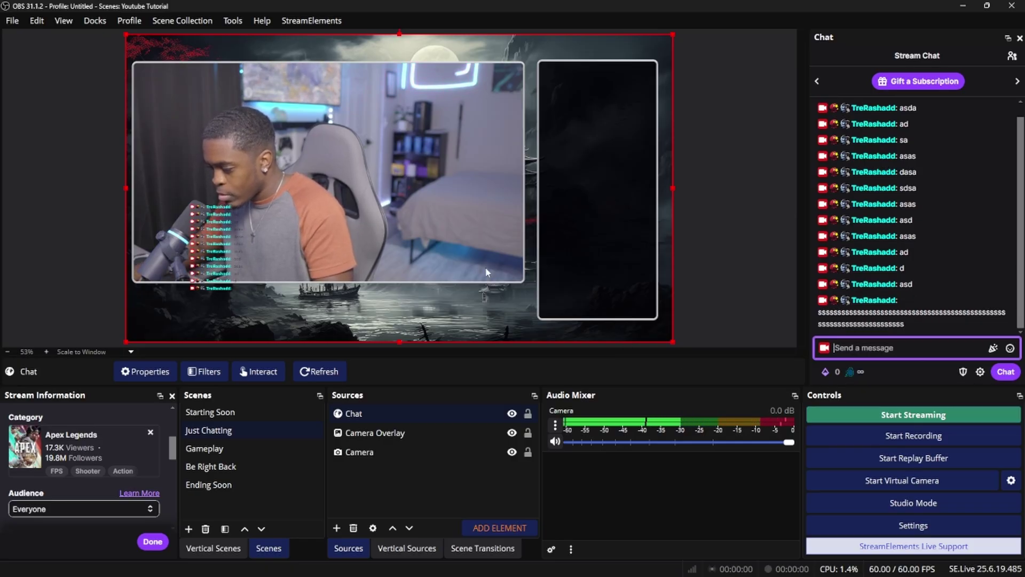
drag(257, 271, 353, 222)
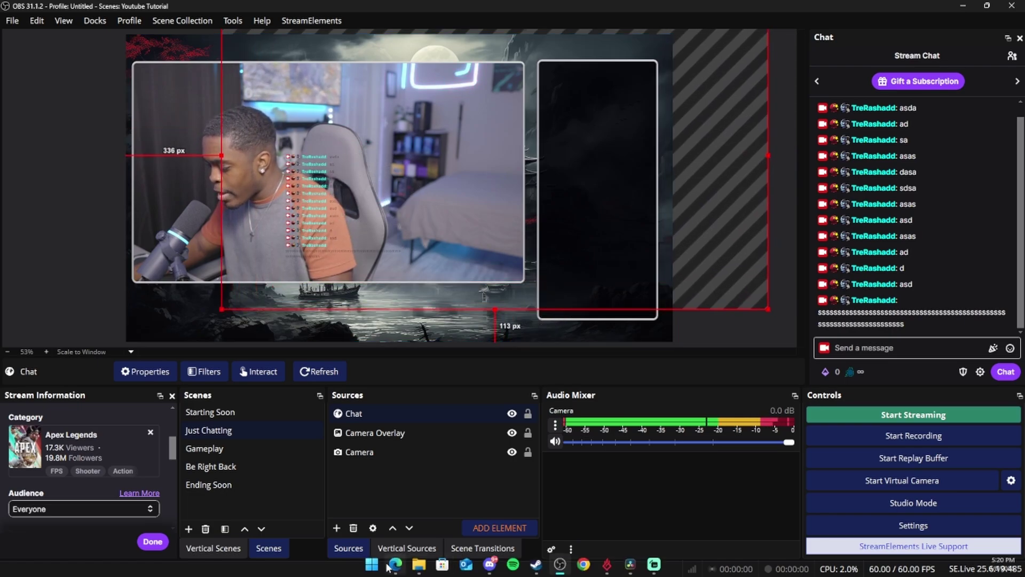
- Switch to the StreamElements editor, shift the chat widget right and up, and set its text color to white
click(389, 565)
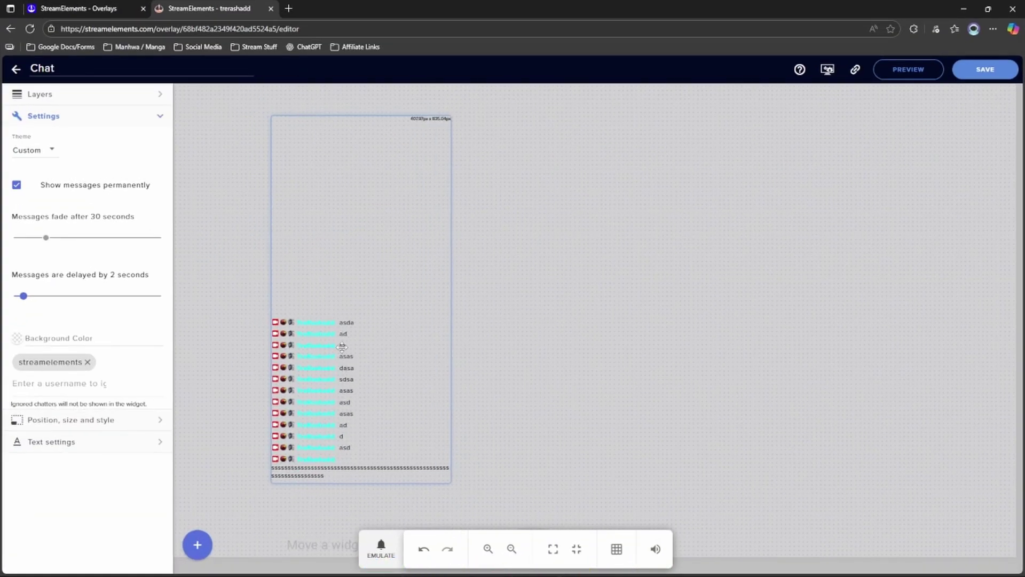
drag(342, 346, 399, 299)
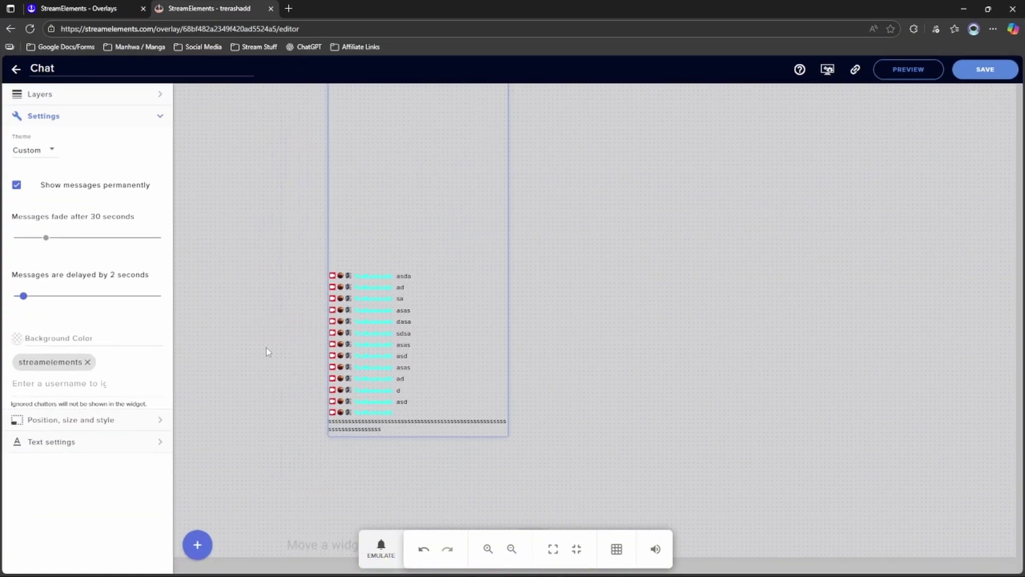
click(112, 446)
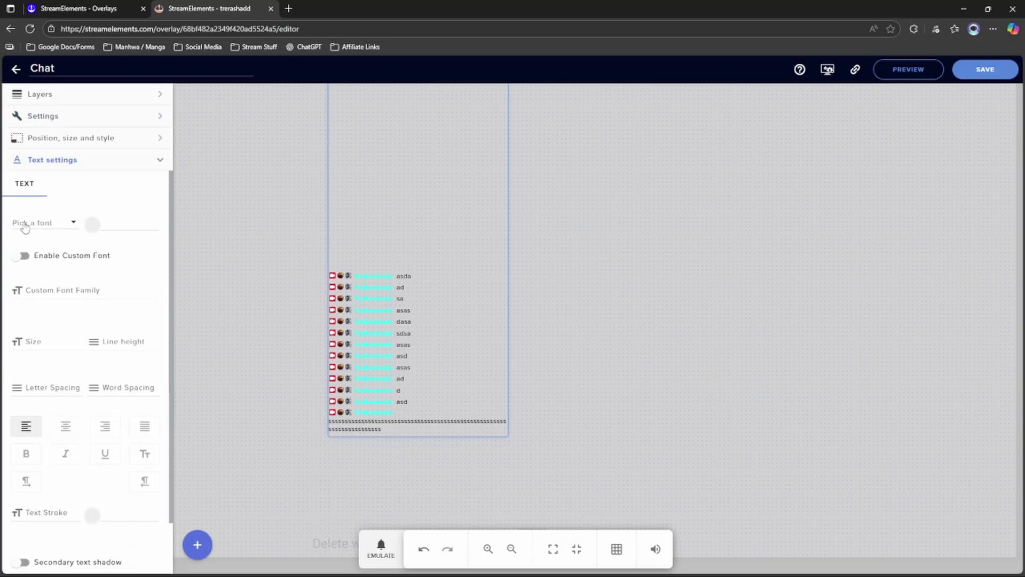
click(92, 226)
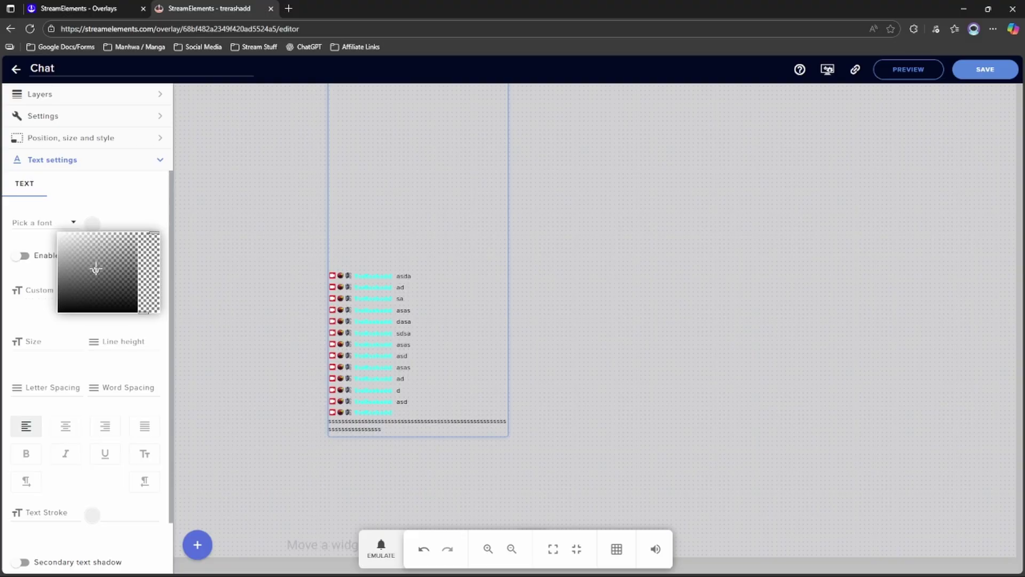
drag(96, 268, 38, 211)
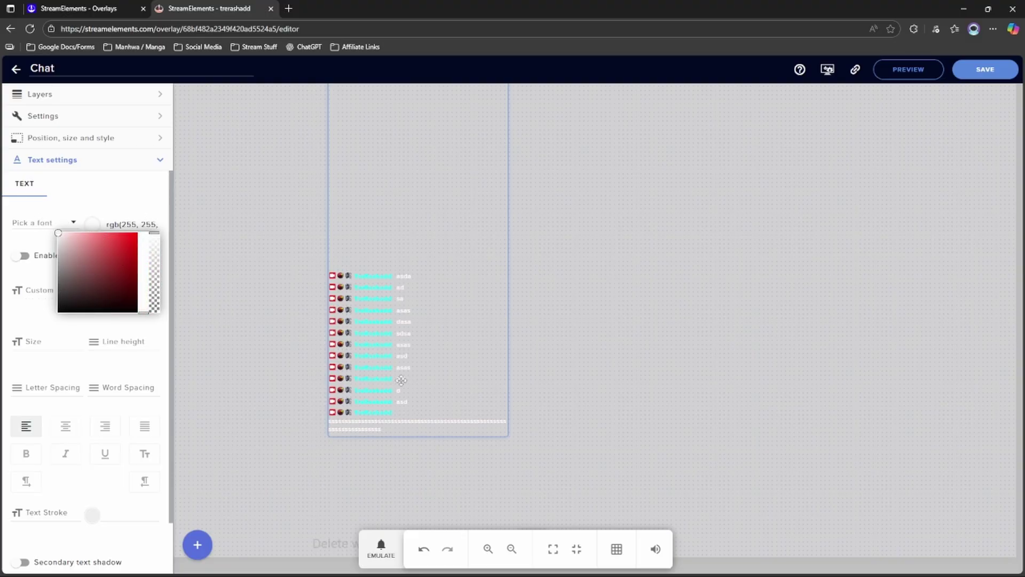
click(141, 207)
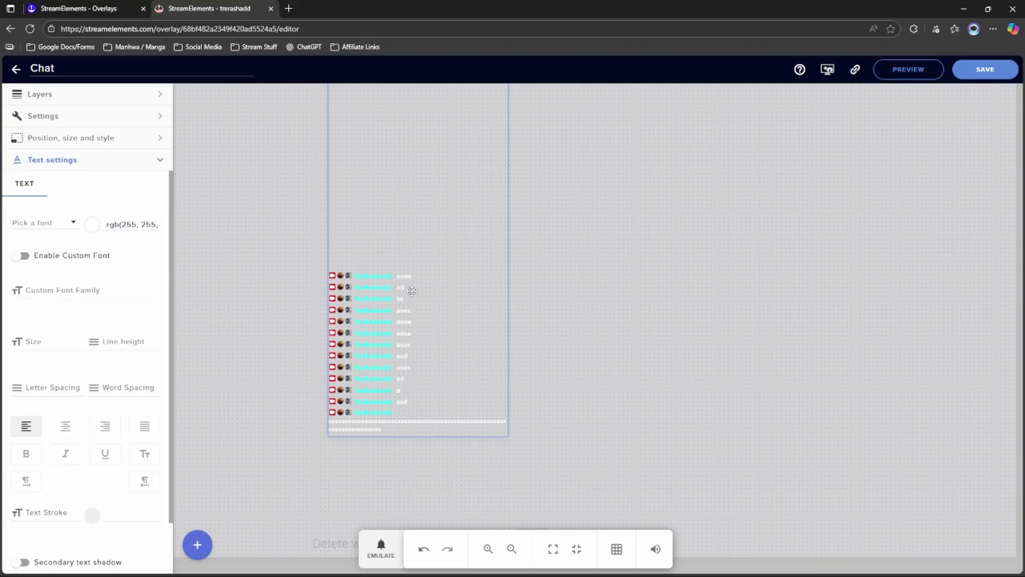
- Nudge the chat widget slightly and set its text size to 22
drag(364, 344, 360, 334)
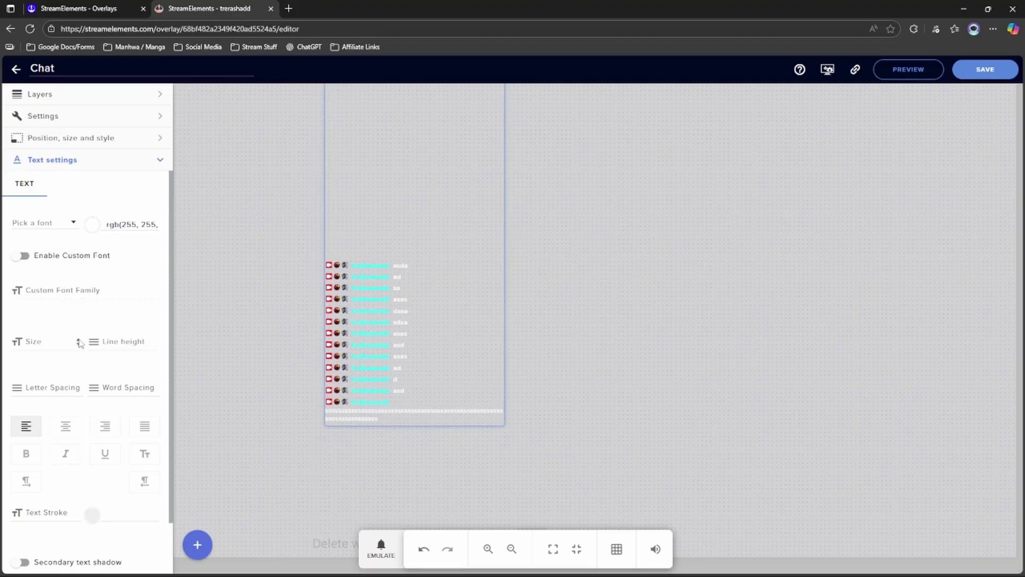
click(79, 342)
click(80, 342)
click(80, 341)
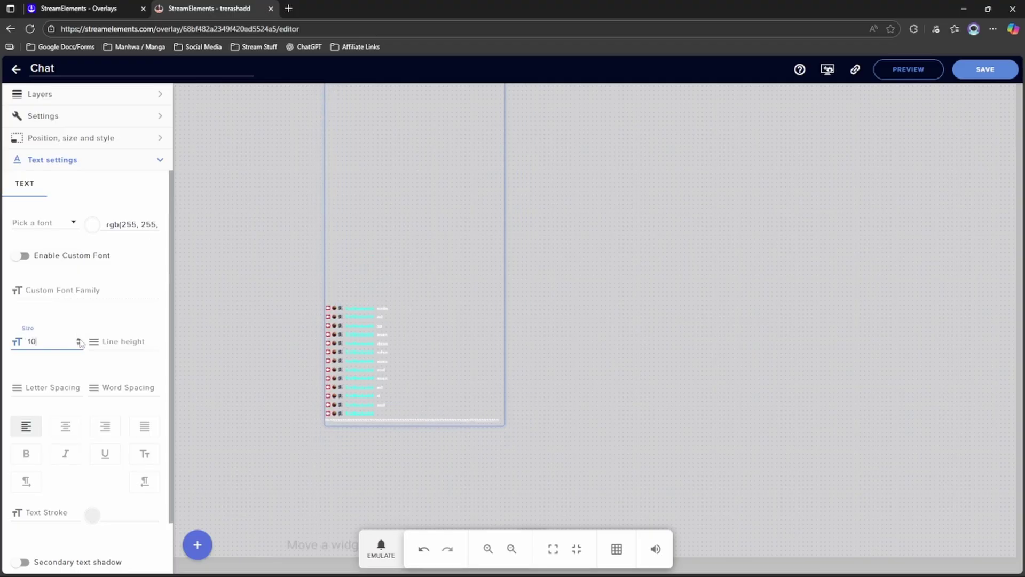
click(80, 341)
click(80, 341)
click(79, 341)
click(80, 341)
click(79, 342)
click(80, 342)
click(80, 342)
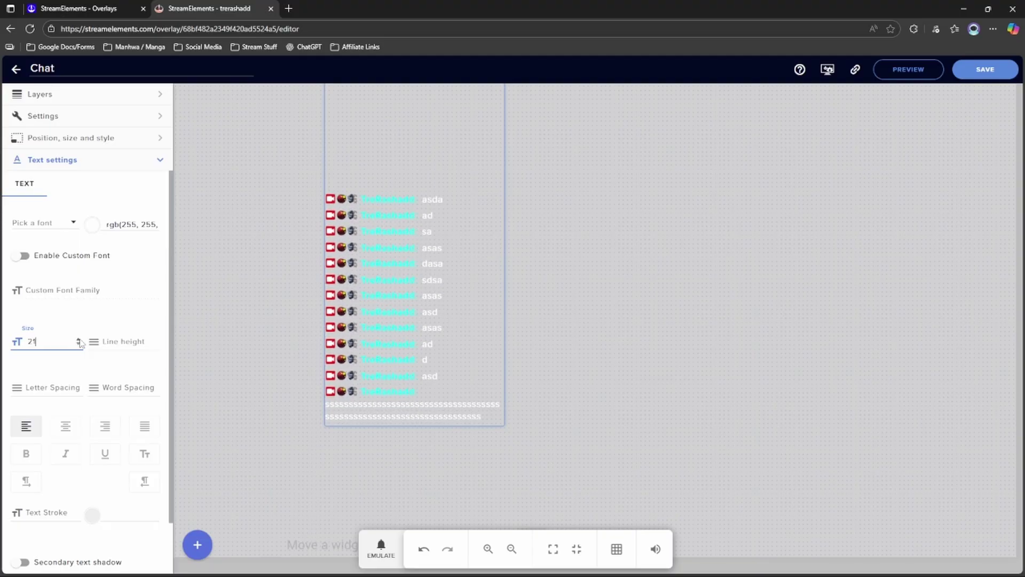
click(79, 341)
click(79, 342)
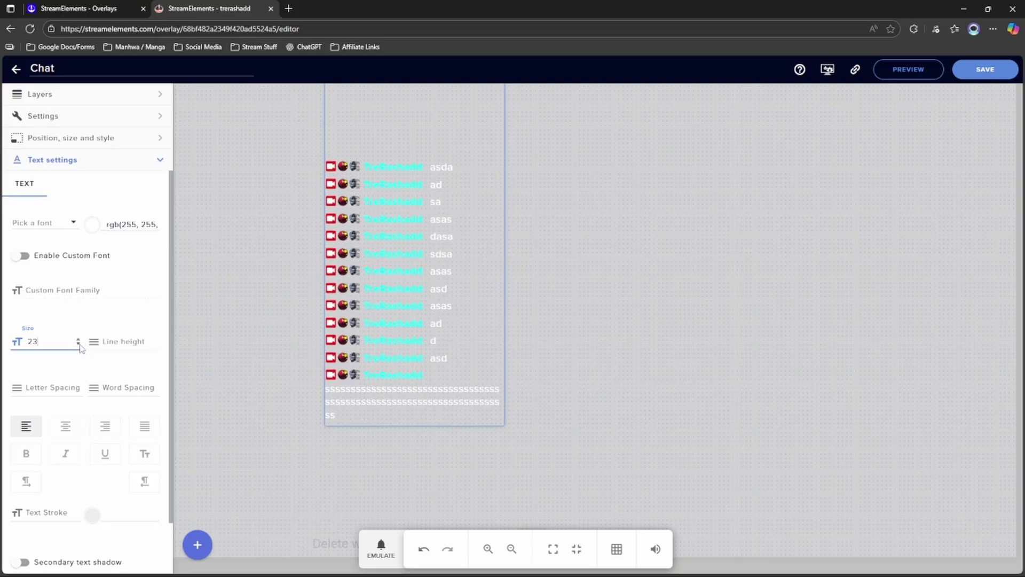
click(79, 345)
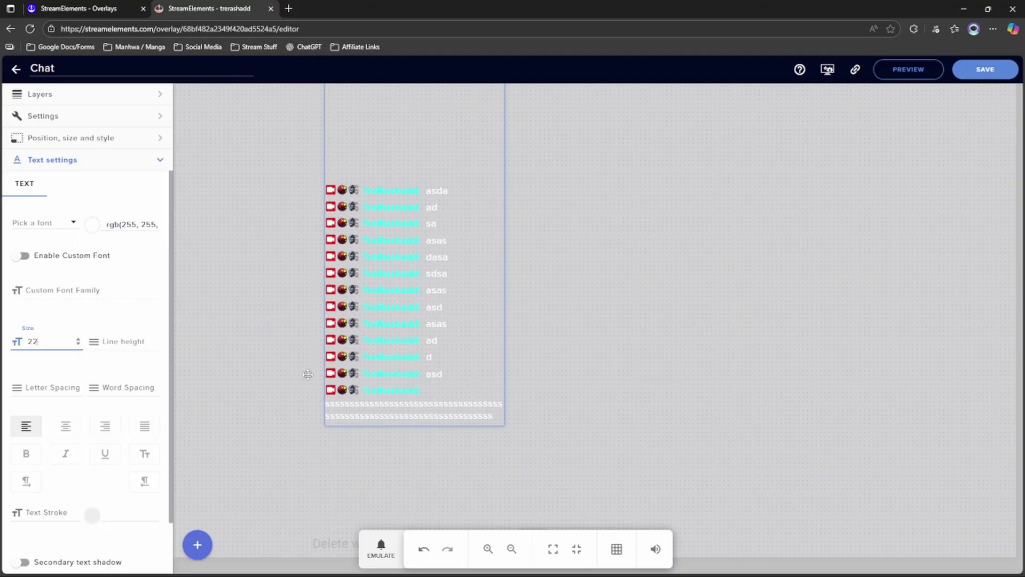
- Move the chat widget fully onto the canvas, about 39 px from the top and 276 px from the left, and save the overlay
drag(440, 319, 416, 390)
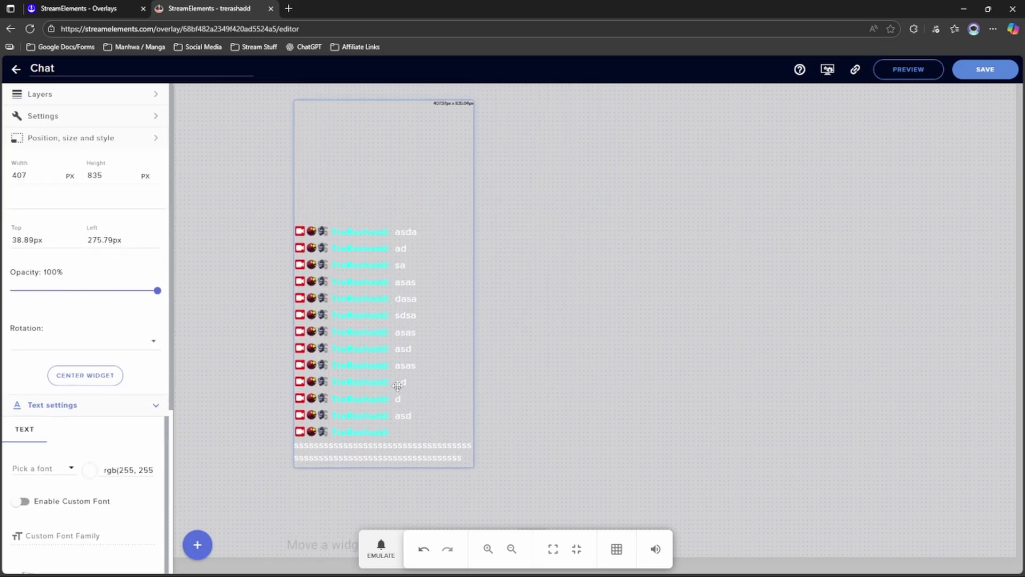
click(973, 71)
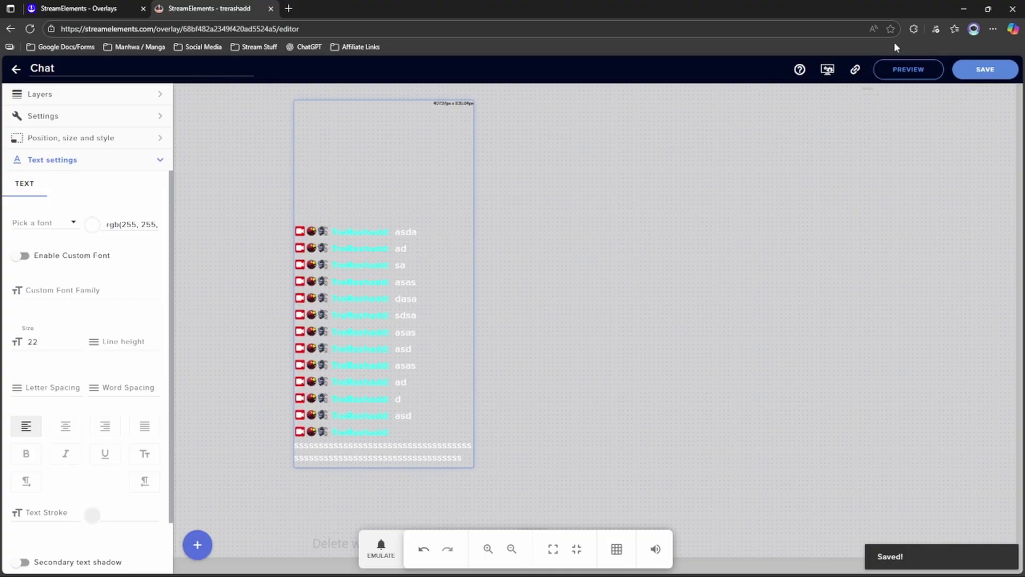
- Switch to OBS and send several short test messages plus a long unbroken message of repeated "s" letters in the stream chat
click(963, 9)
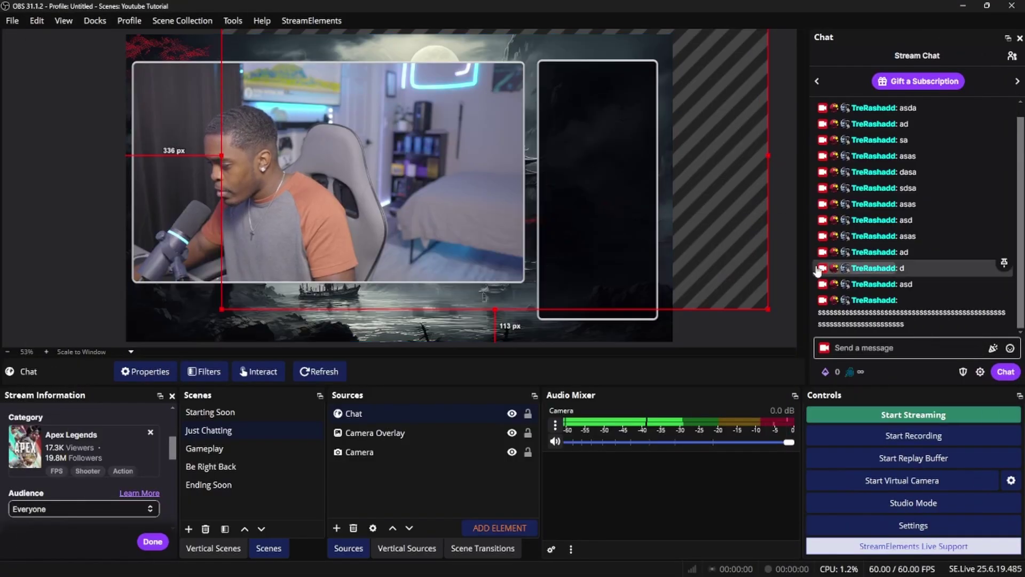
click(895, 348)
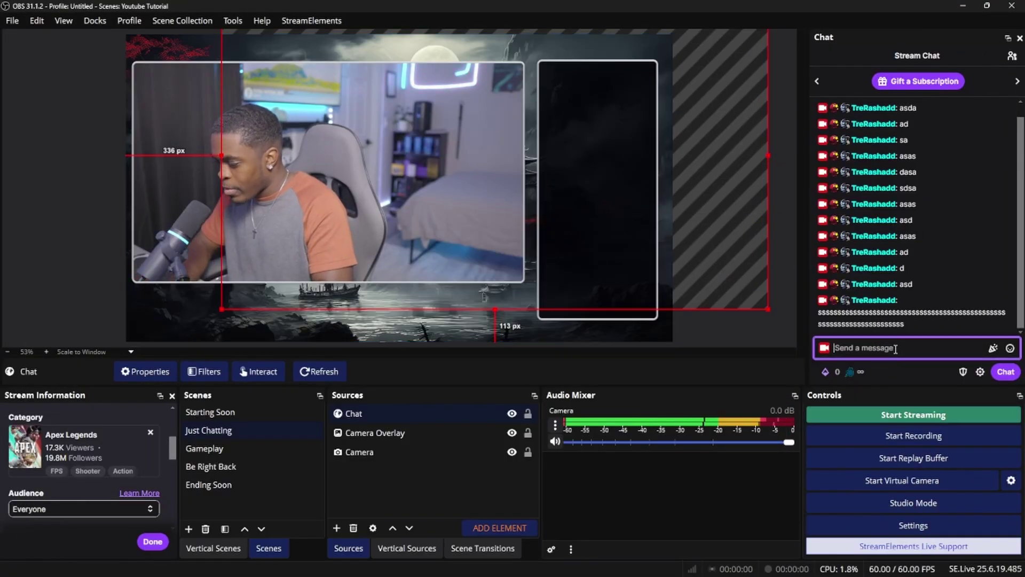
text(dsa)
key(Return)
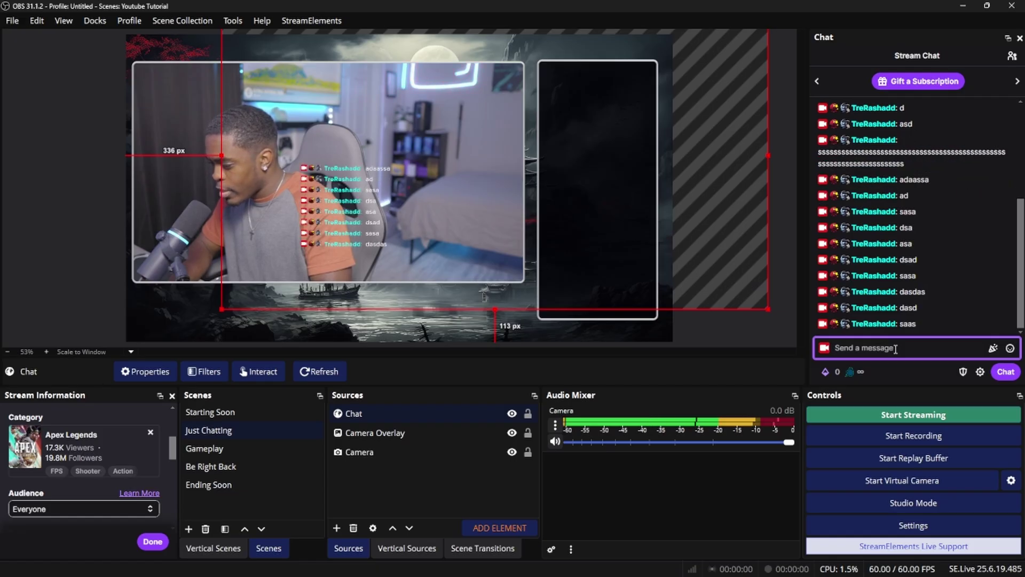
text(sssssssssssssssssssssssssssssssssssssssssss)
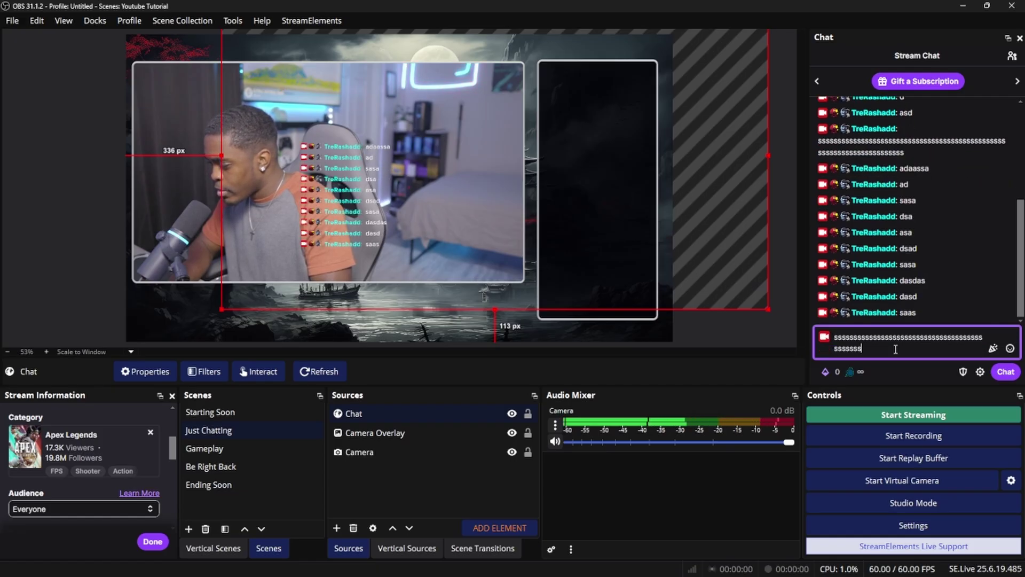
key(Return)
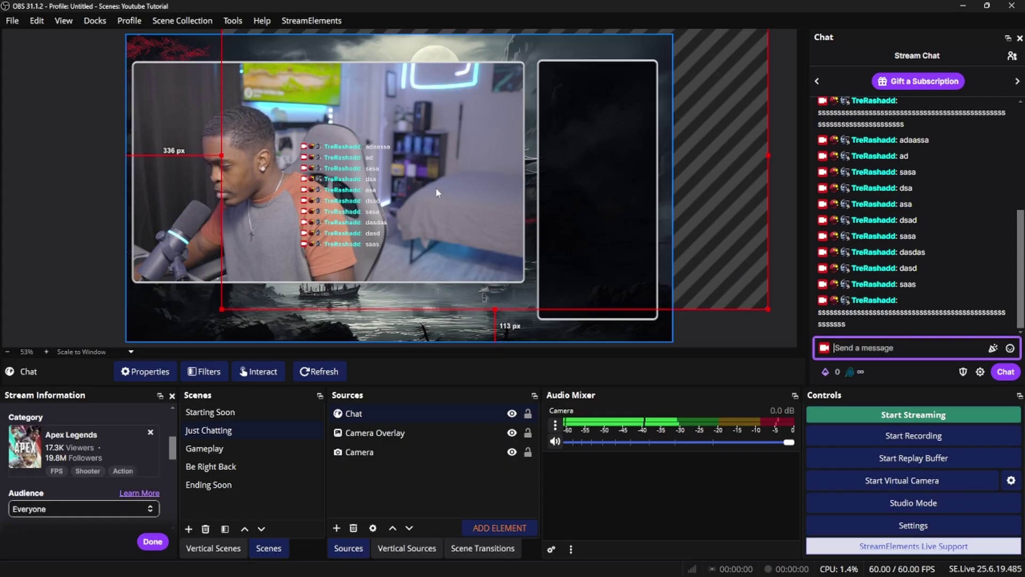
- Crop the empty area off the Chat source's right side and fit the source inside the dark chat panel of the overlay
drag(361, 209, 333, 219)
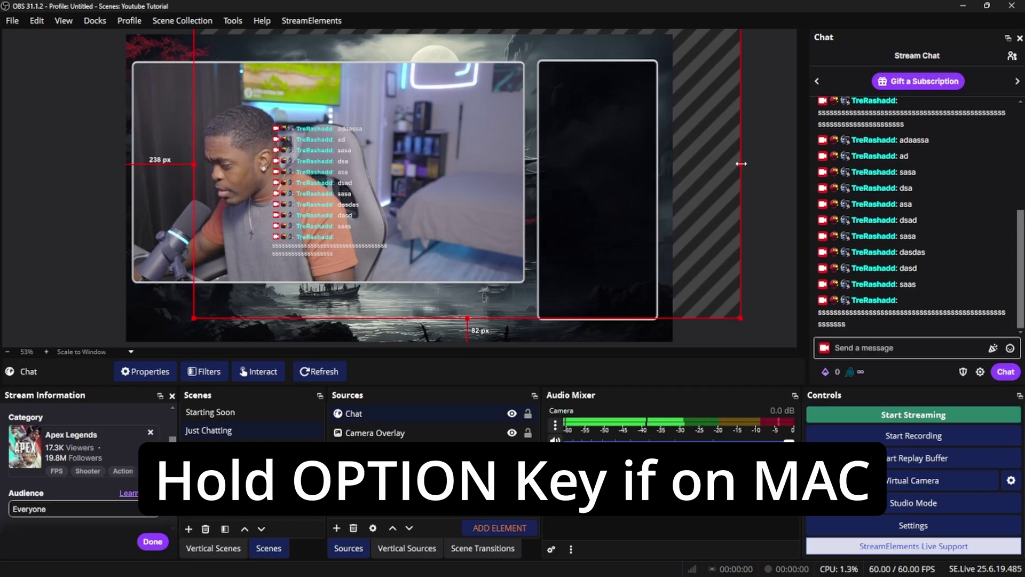
drag(742, 164, 403, 203)
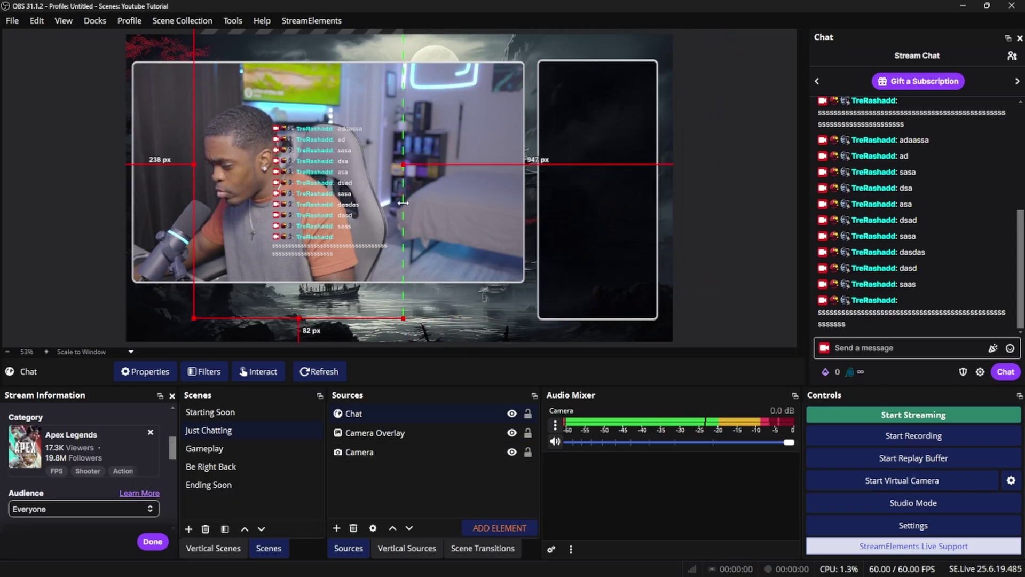
drag(303, 170, 575, 184)
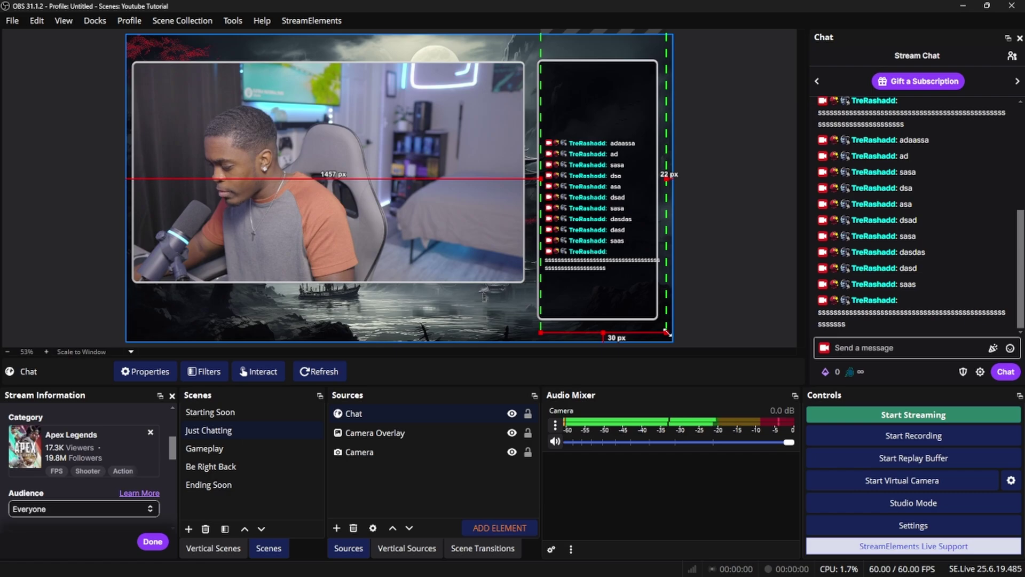
- Send a burst of short test messages such as "asddsa" and "sdfs" to fill the chat overlay, leaving no source selected
click(932, 352)
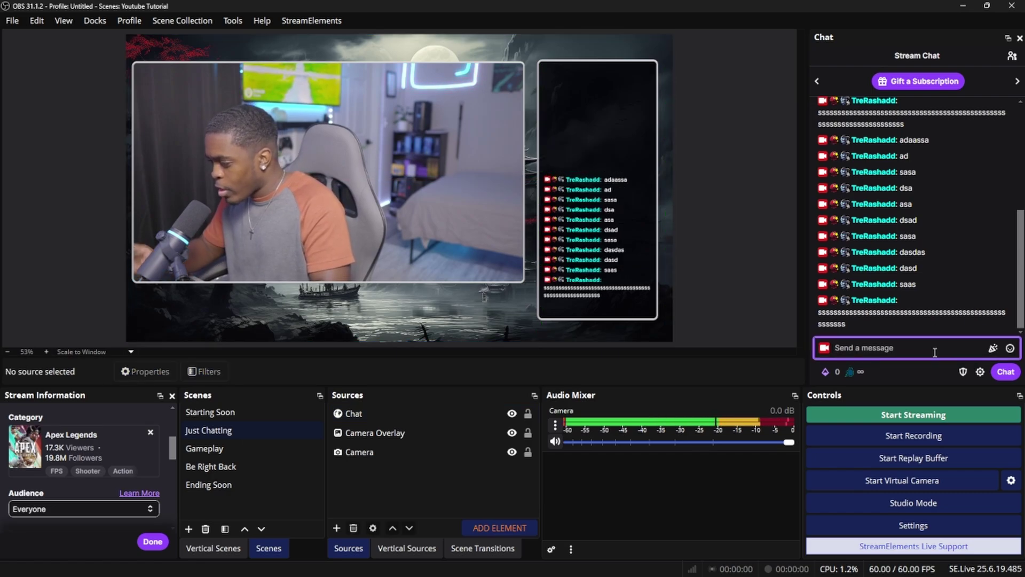
text(asddsa)
key(Return)
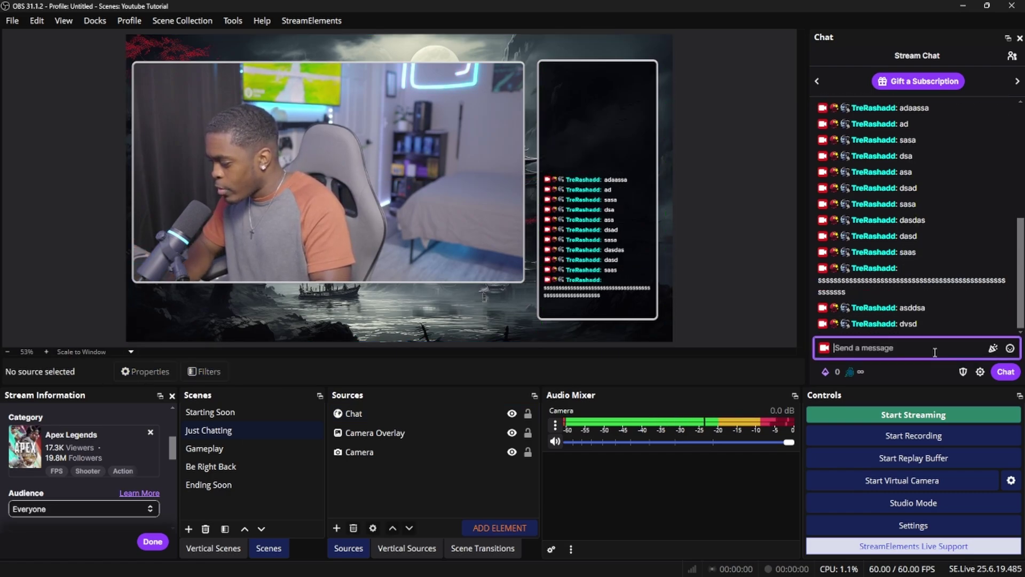
text(sd)
key(Return)
text(fsd)
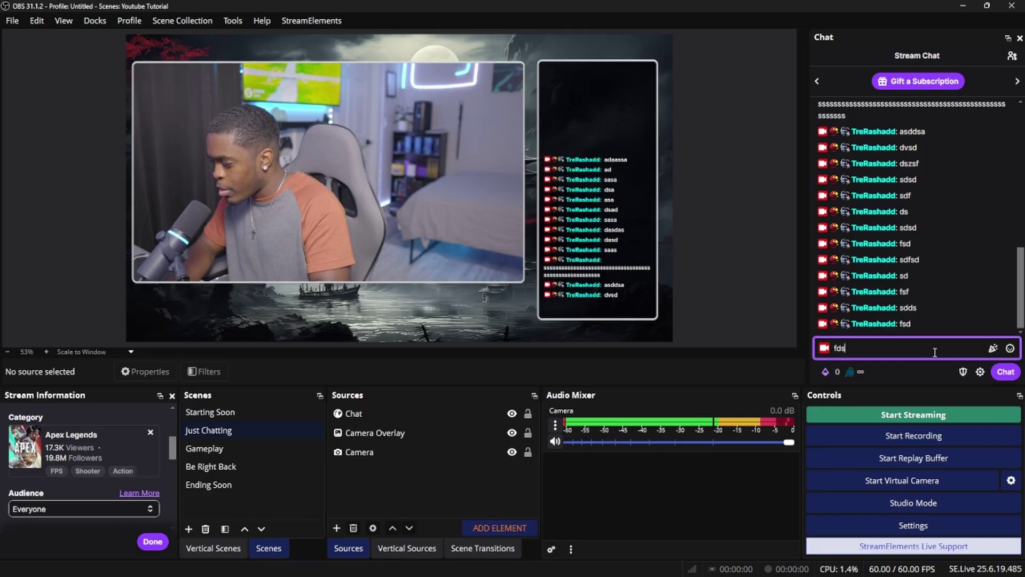
key(Return)
text(sdf)
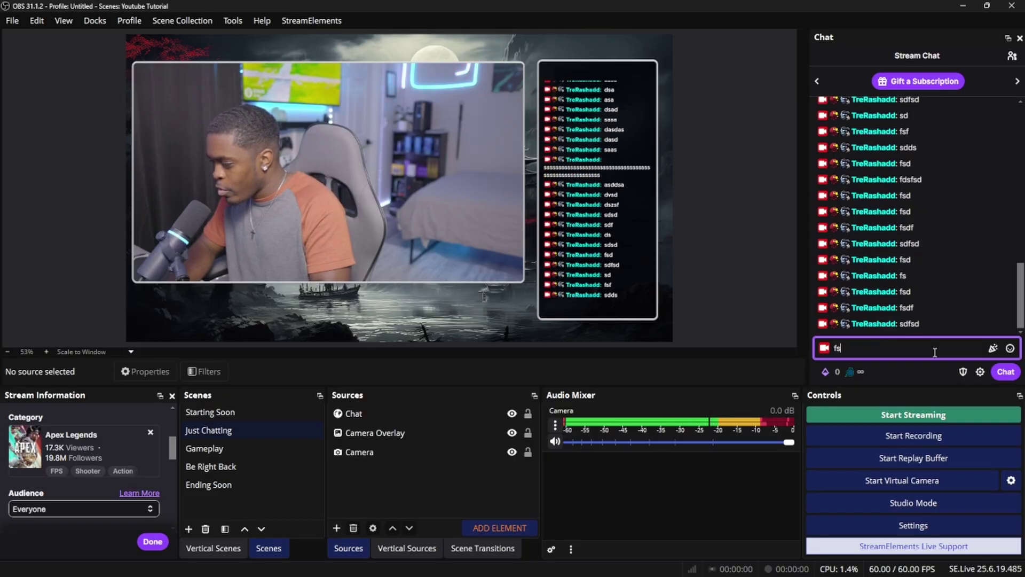
text(s)
key(Return)
text(fsdf)
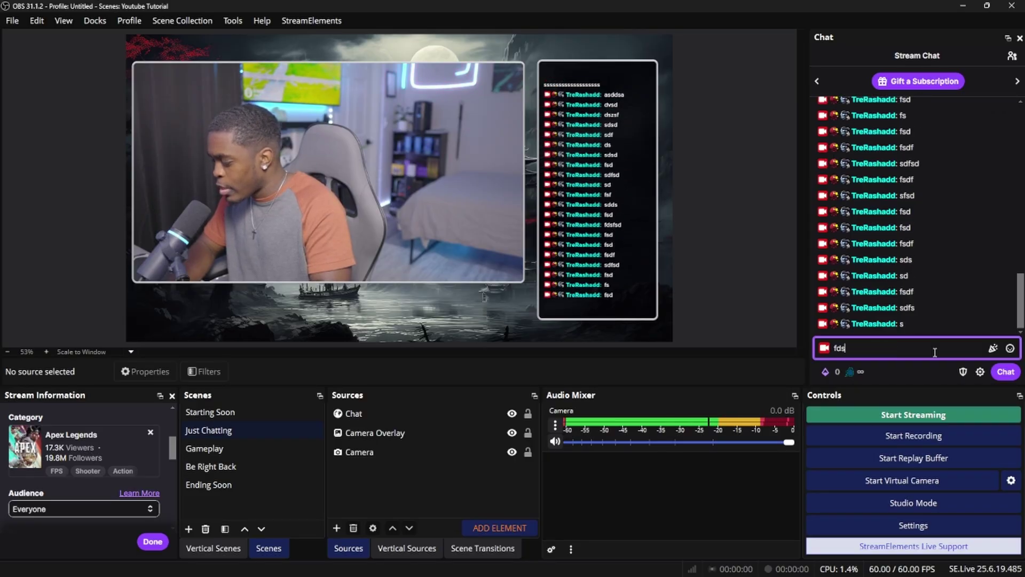
key(Return)
text(f)
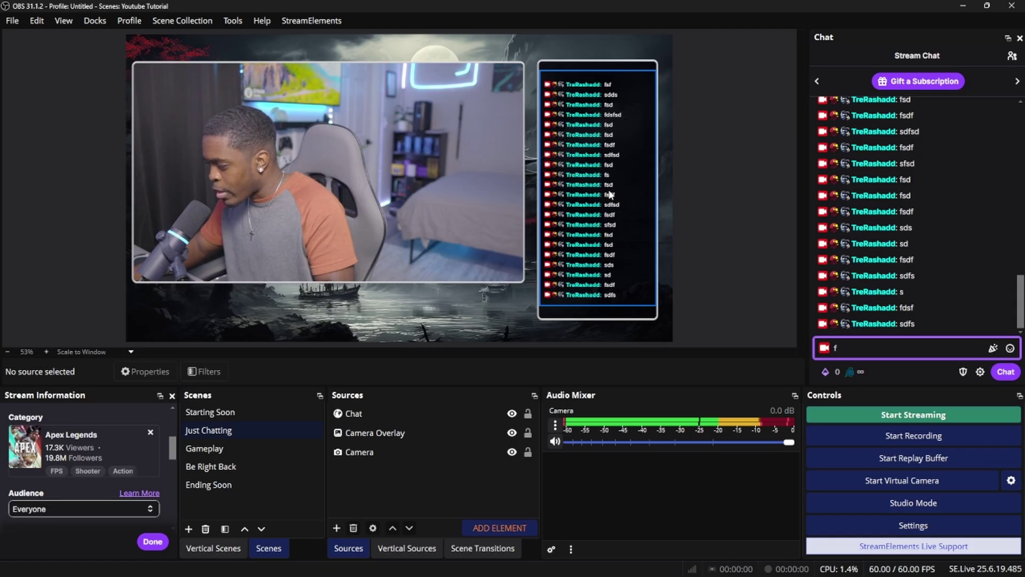
click(635, 140)
click(736, 248)
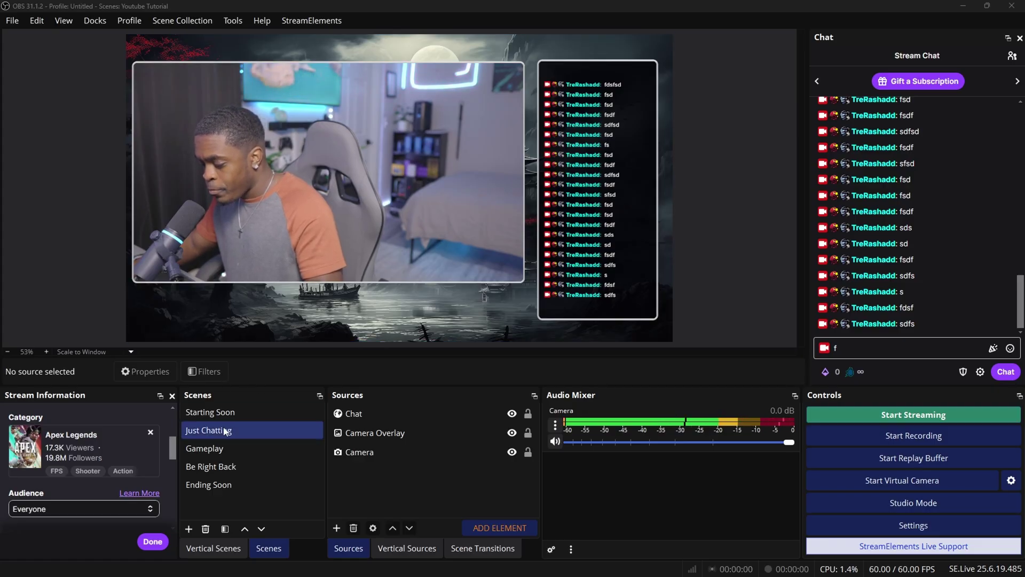
- Add the existing Camera source as a video capture device to the Gameplay scene
click(219, 450)
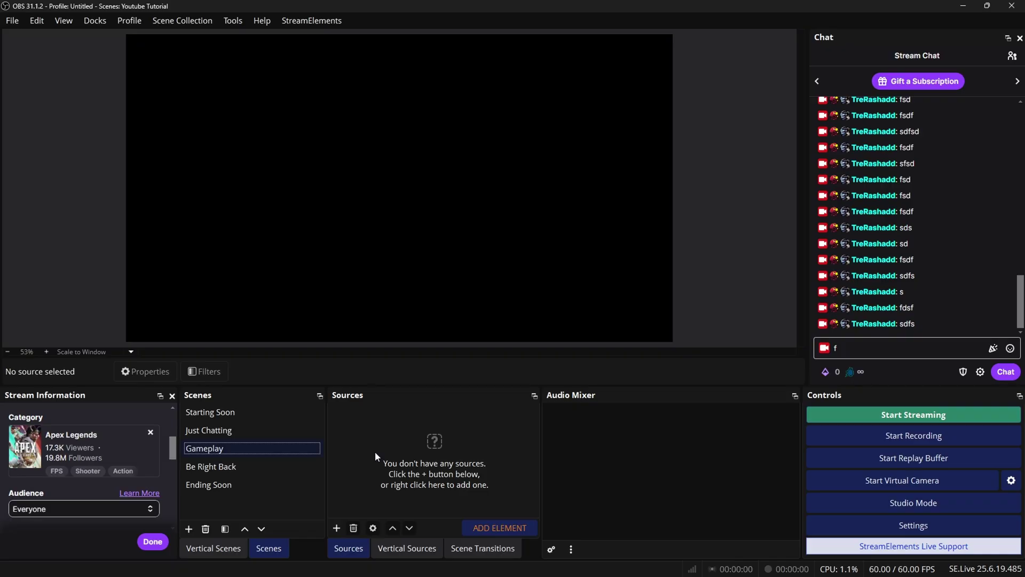
click(344, 527)
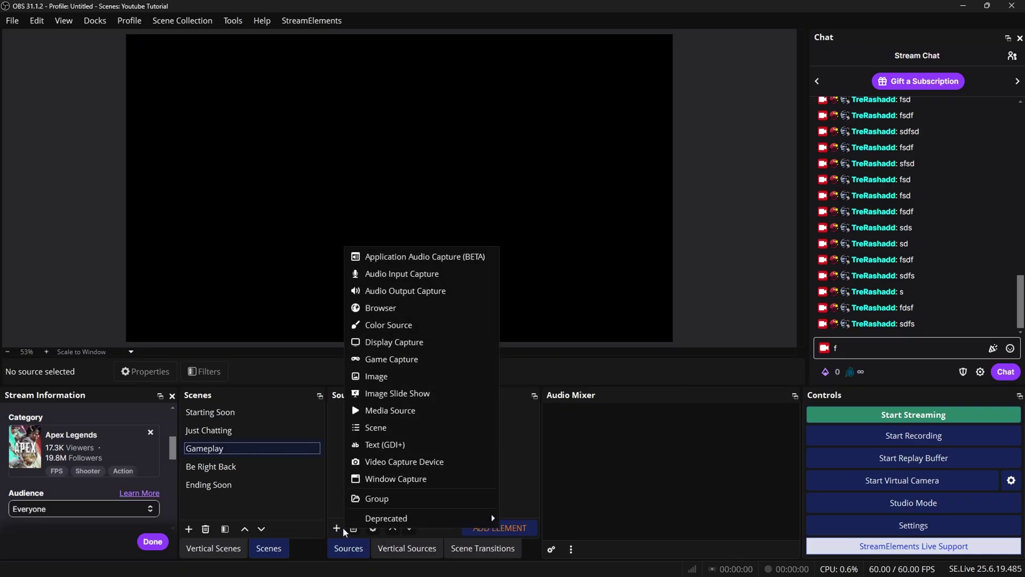
click(404, 463)
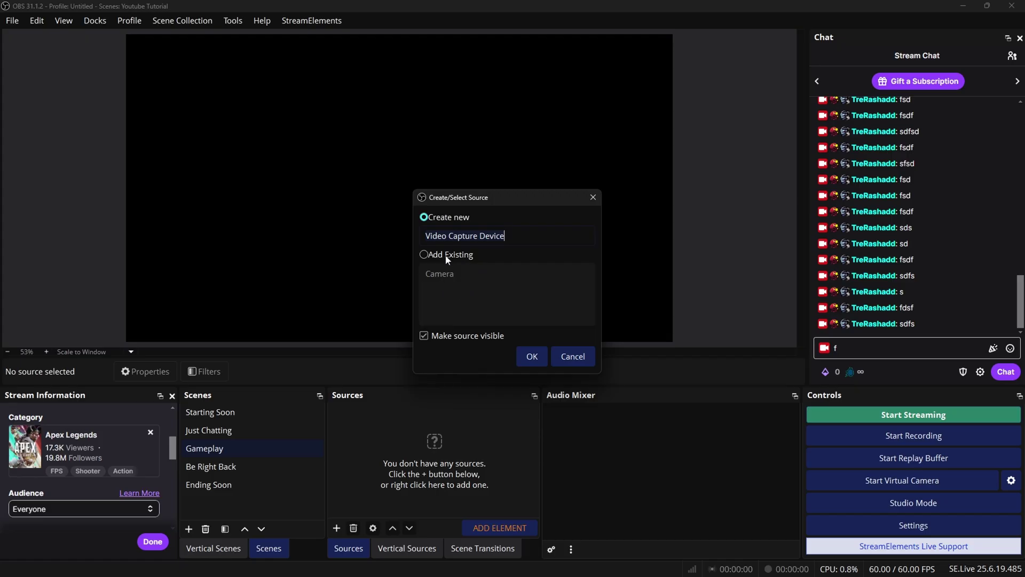
click(426, 254)
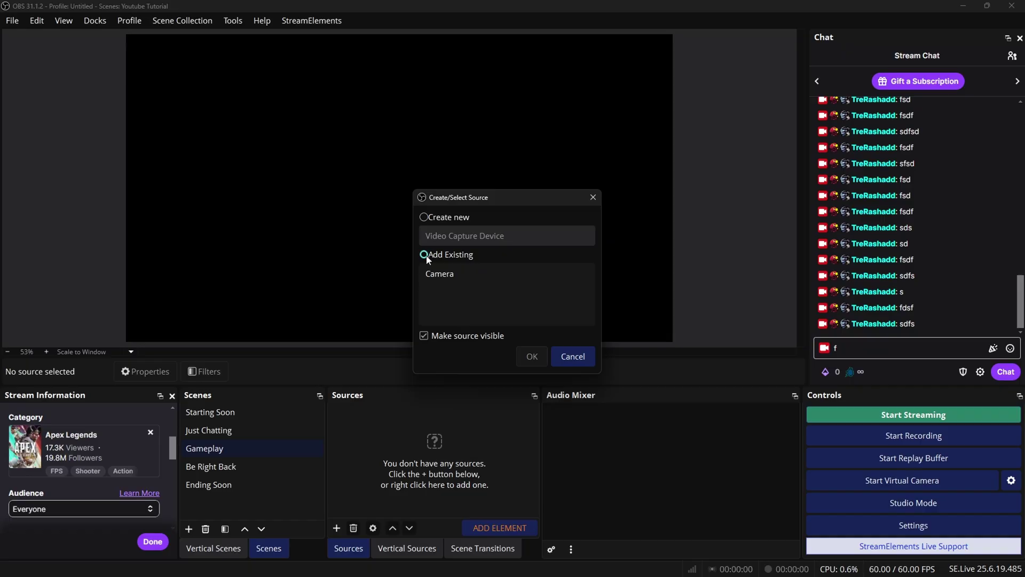
click(460, 274)
click(531, 356)
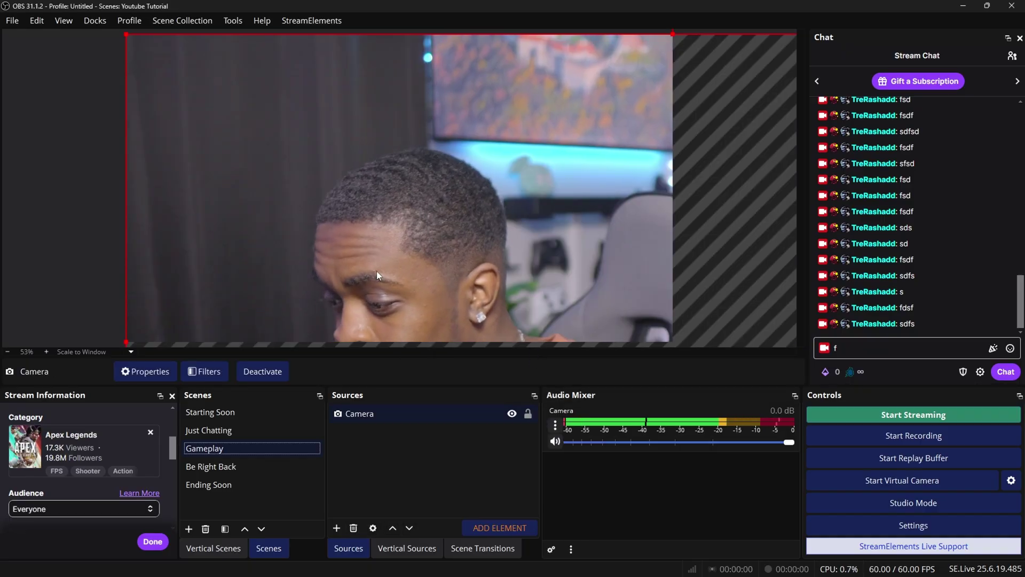
- Shrink the Camera source to about a quarter of the canvas width and place it at the canvas's left edge, vertically centered
drag(135, 338, 312, 268)
drag(277, 238, 212, 222)
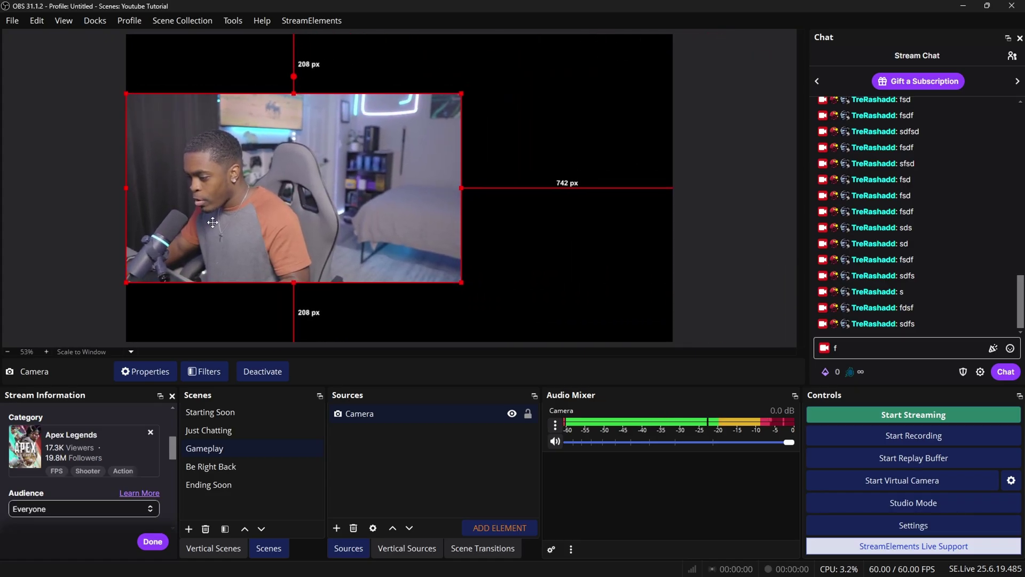
drag(464, 188, 265, 269)
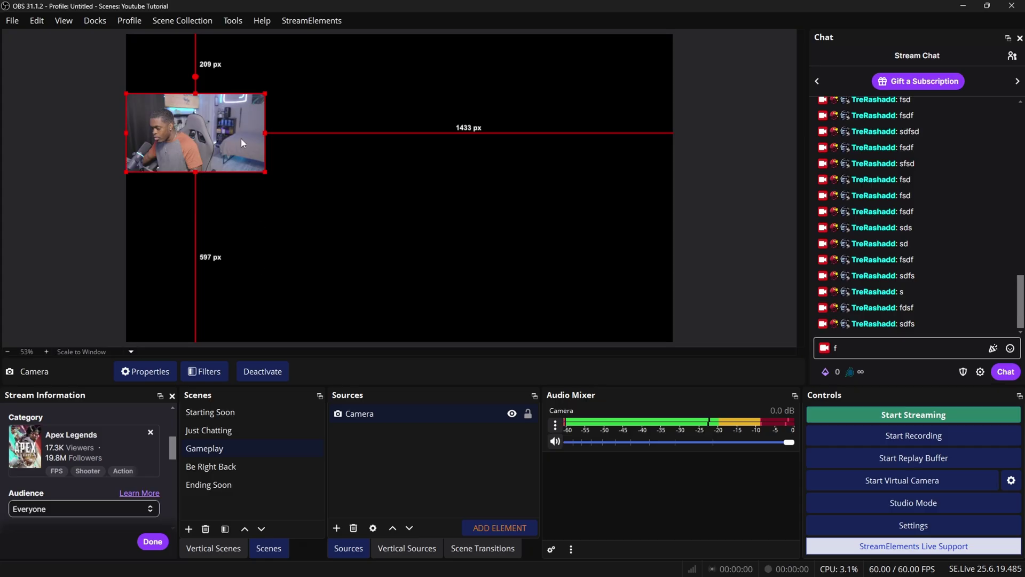
drag(241, 139, 245, 200)
click(352, 210)
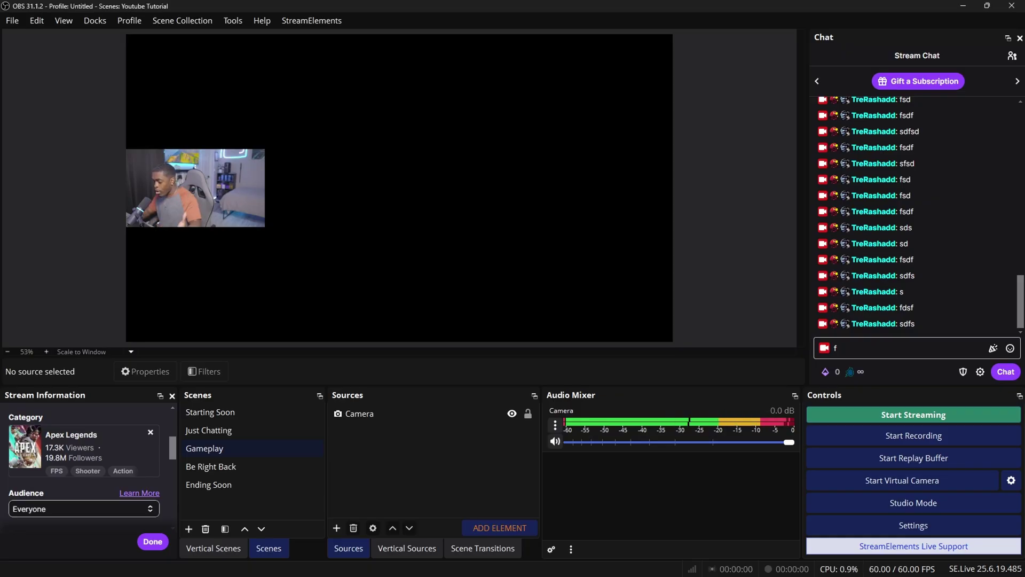
- Add a new Display Capture source to the Gameplay scene, capturing the primary monitor 40C1R: 3440x1440
click(340, 528)
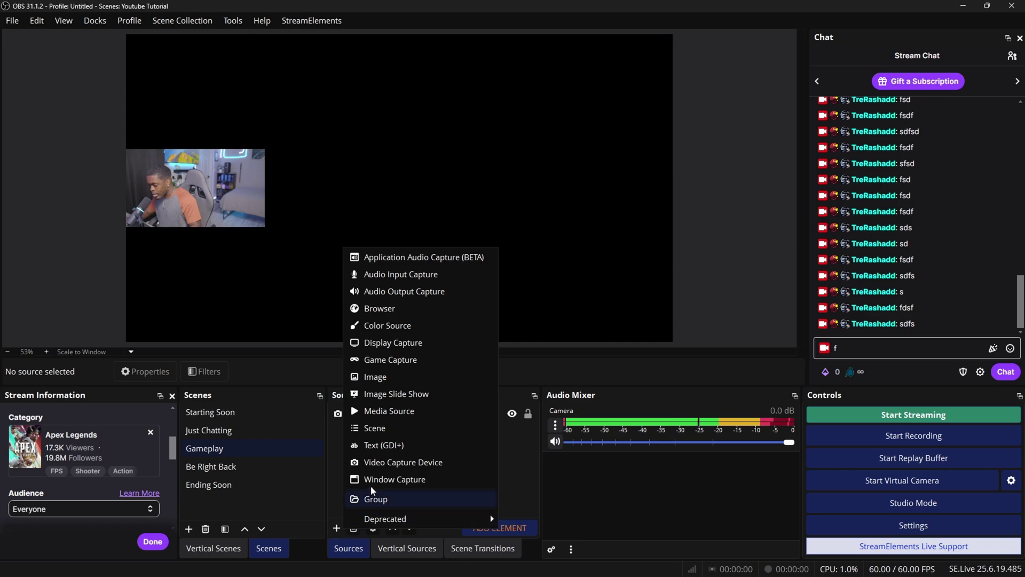
click(418, 343)
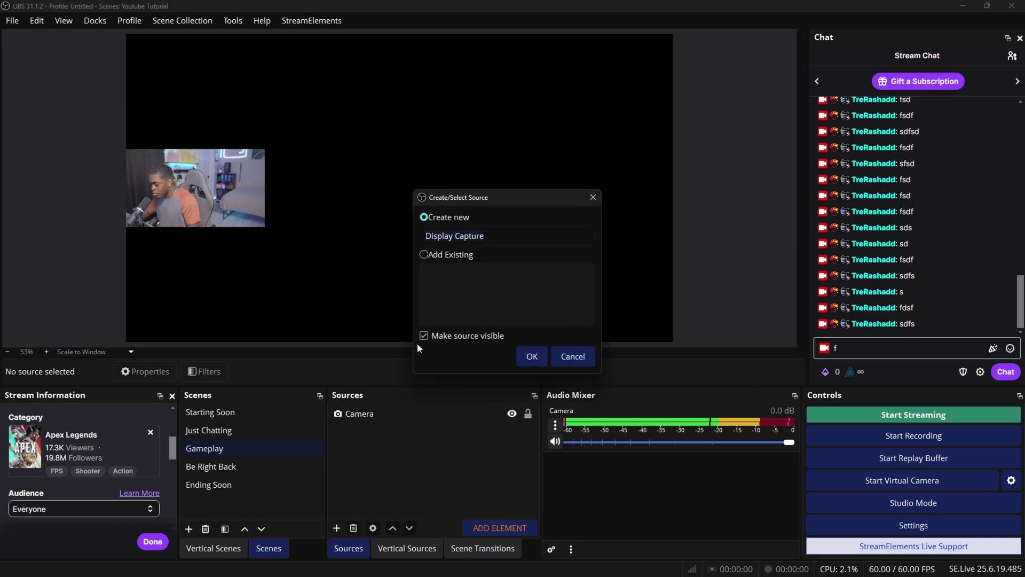
click(530, 354)
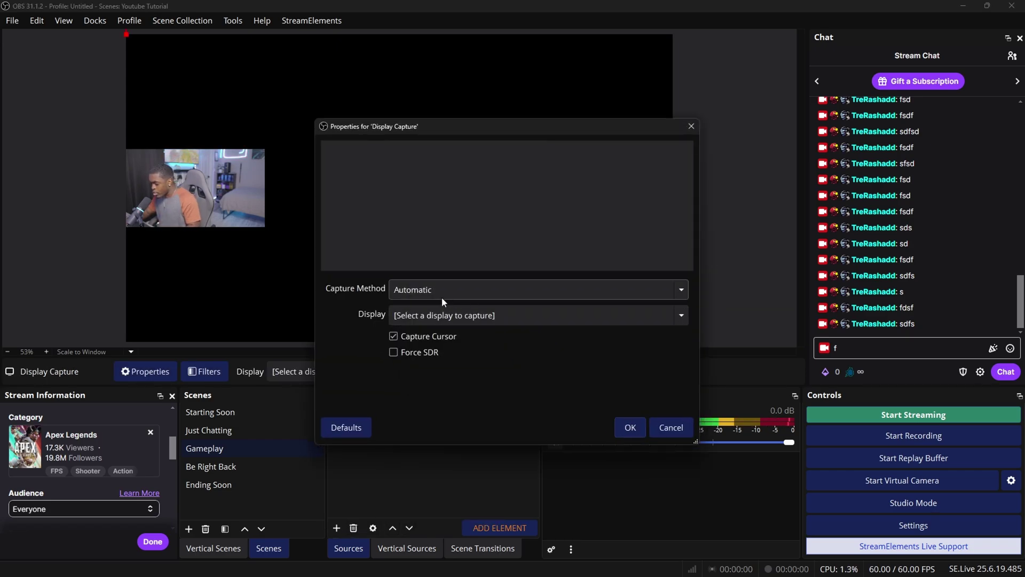
click(530, 315)
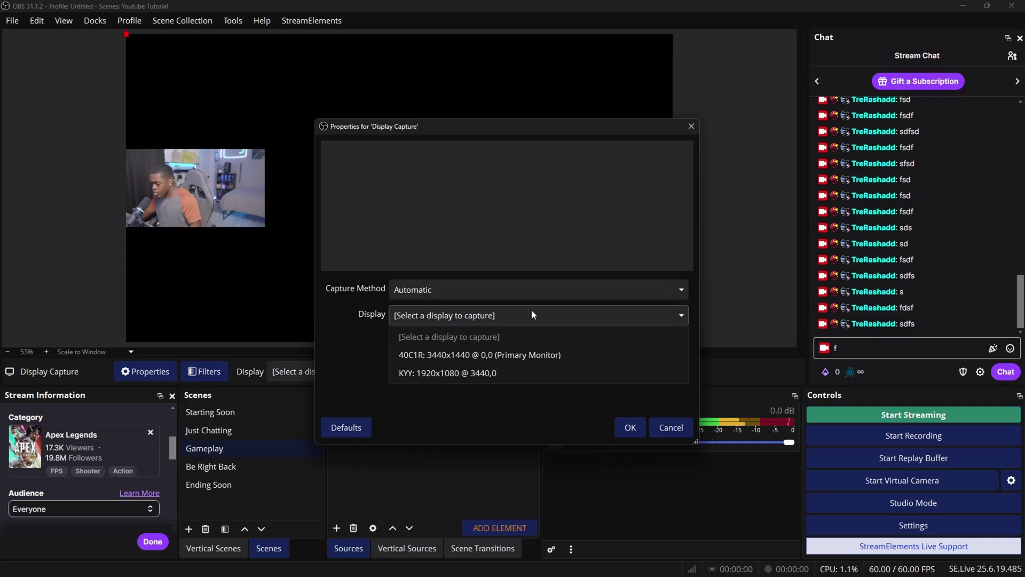
click(530, 355)
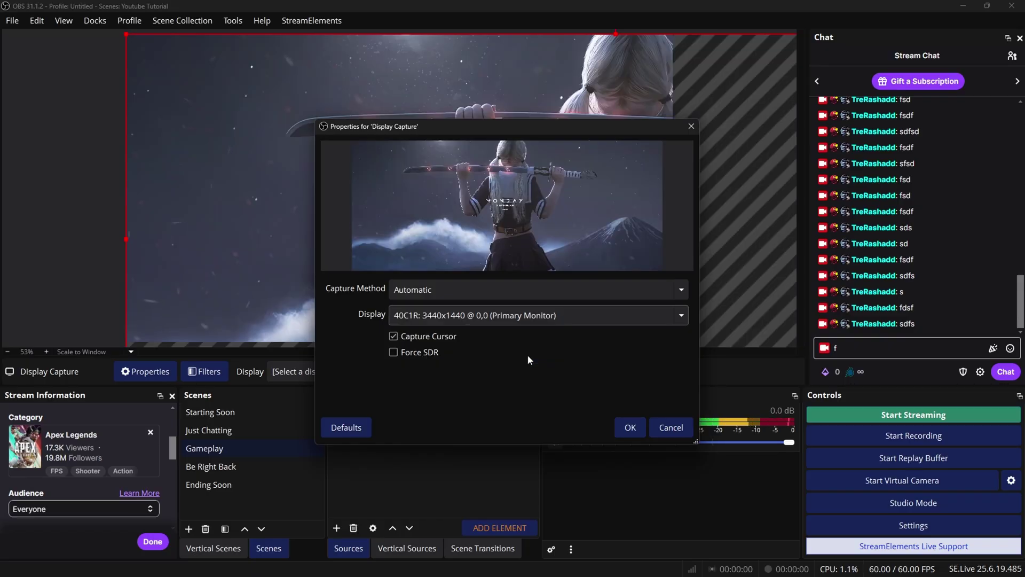
click(629, 428)
- Undo a trial resize of the display capture and scale it to span the full canvas width, about 104 px from the top
drag(126, 238, 470, 245)
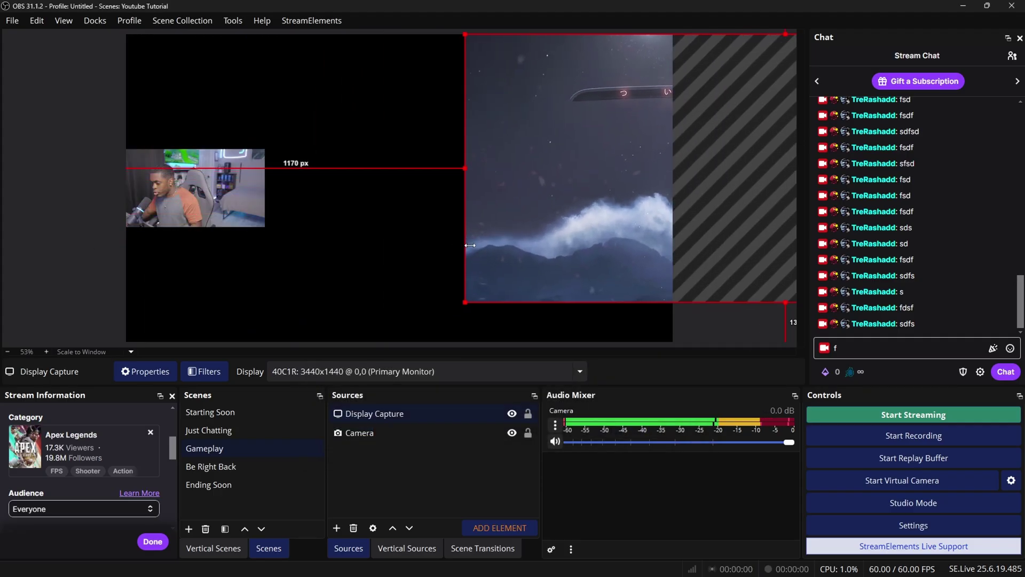
key(ctrl+z)
drag(165, 258, 126, 258)
drag(377, 251, 397, 256)
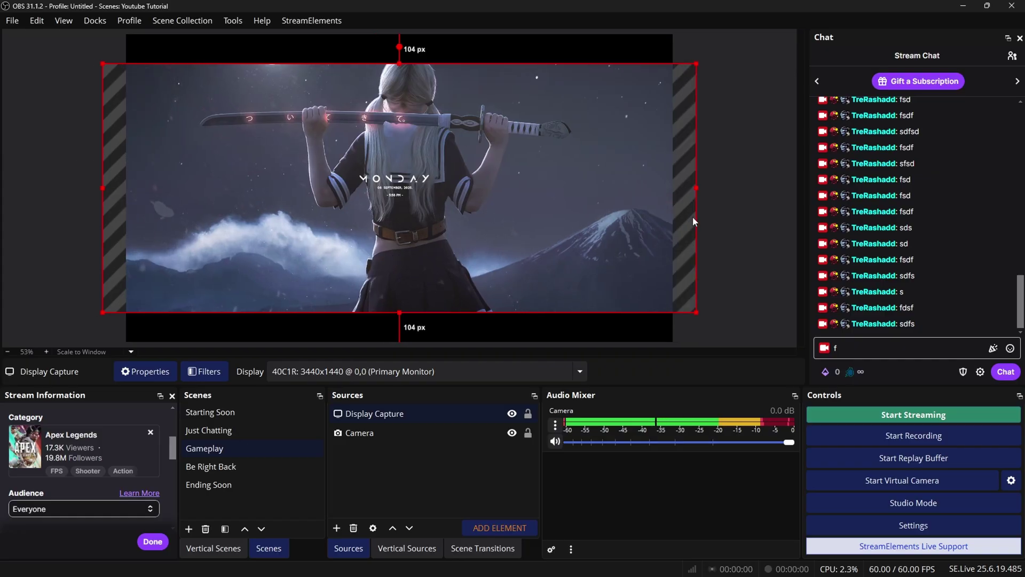
drag(697, 187, 673, 185)
drag(103, 183, 126, 178)
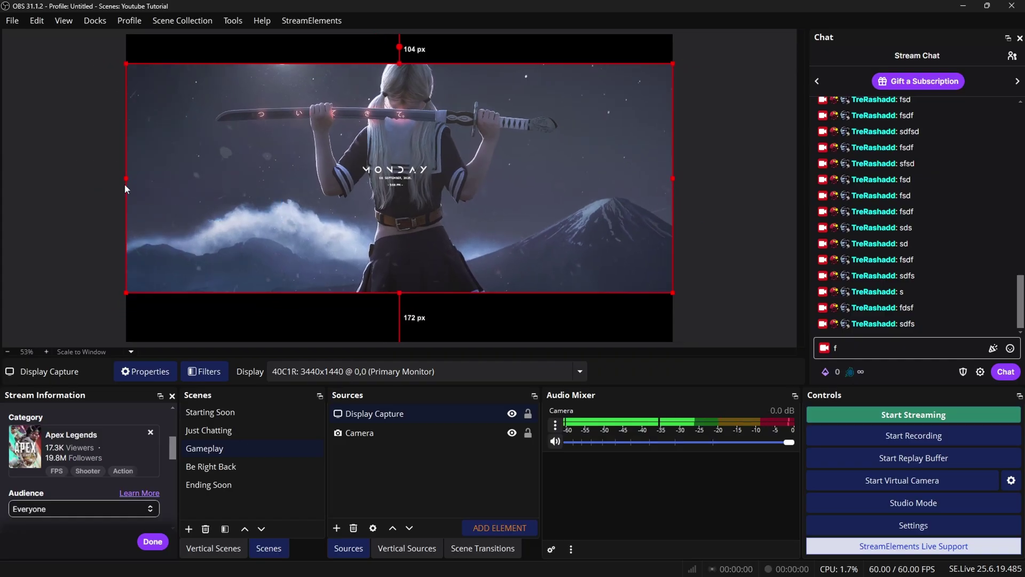
click(728, 230)
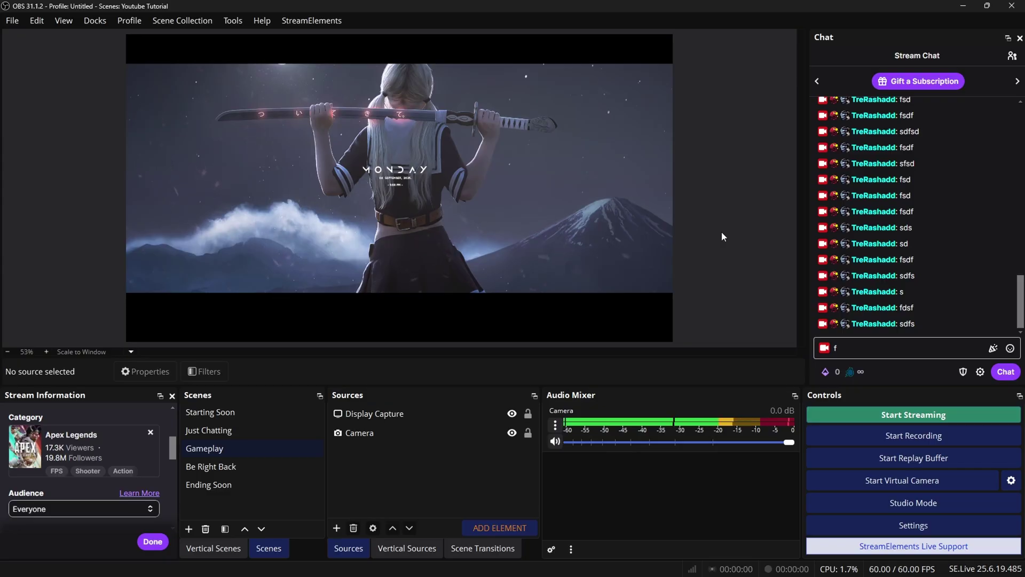
- Hide the Display Capture source in the Gameplay scene and clear the selection
click(385, 413)
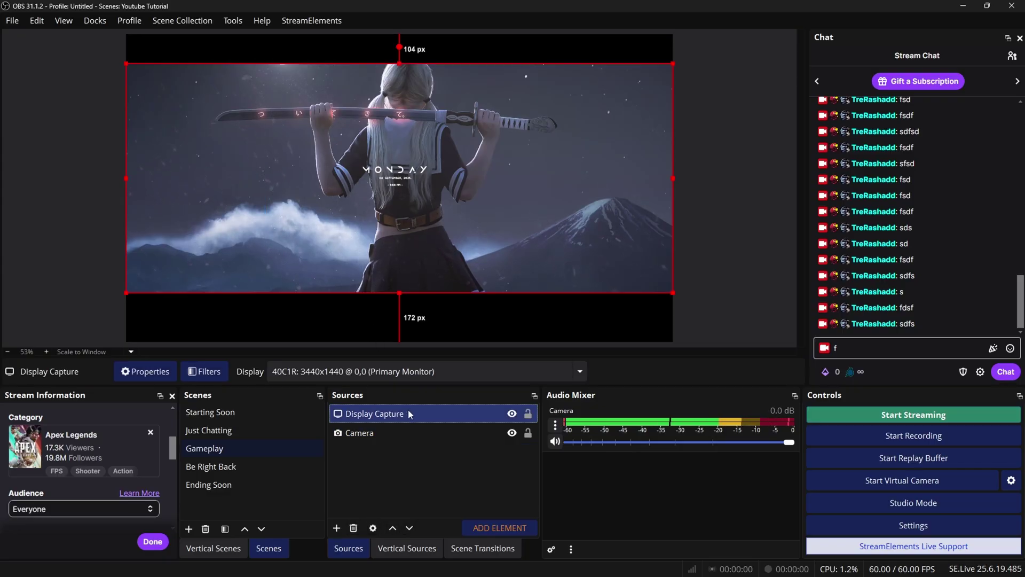
click(511, 413)
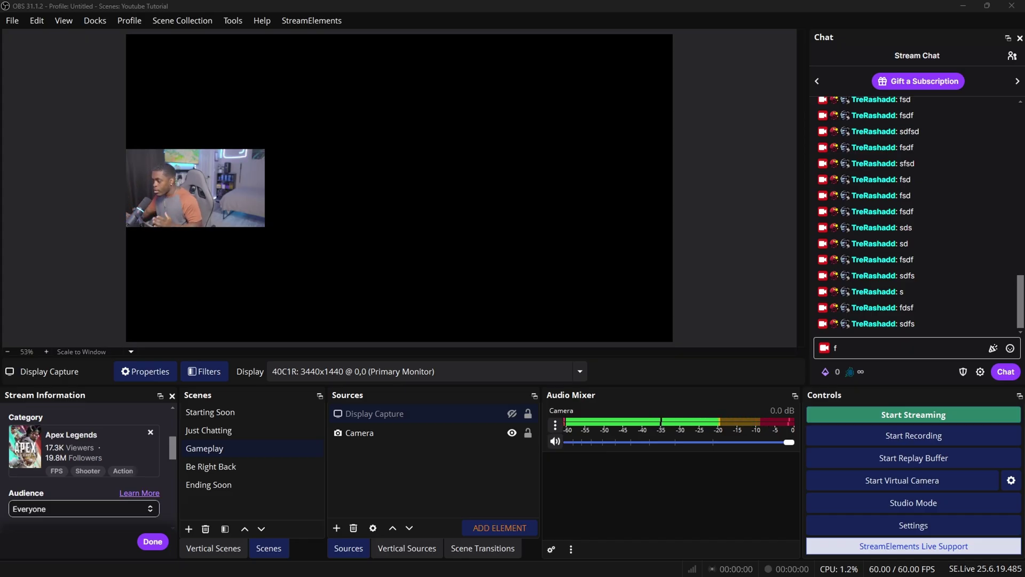
click(443, 486)
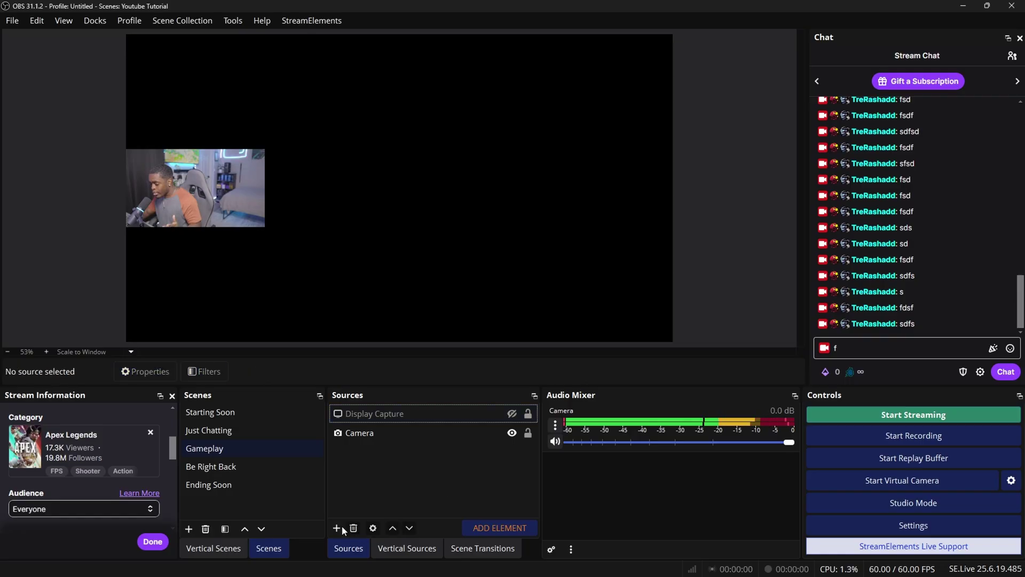
- Add a new Window Capture source to the Gameplay scene, capturing the [start_protected_game.exe]: Apex Legends window
click(337, 528)
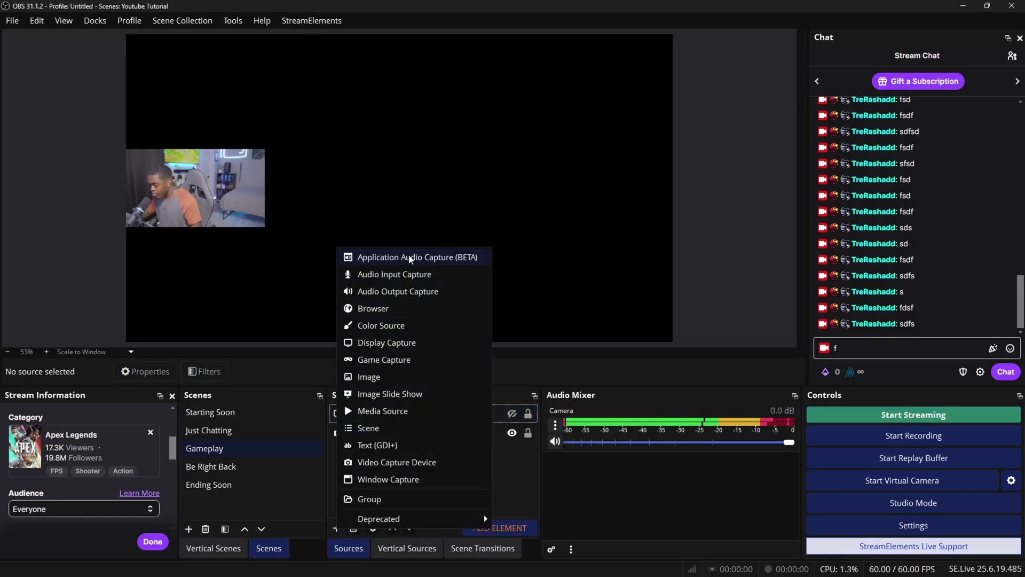
click(402, 478)
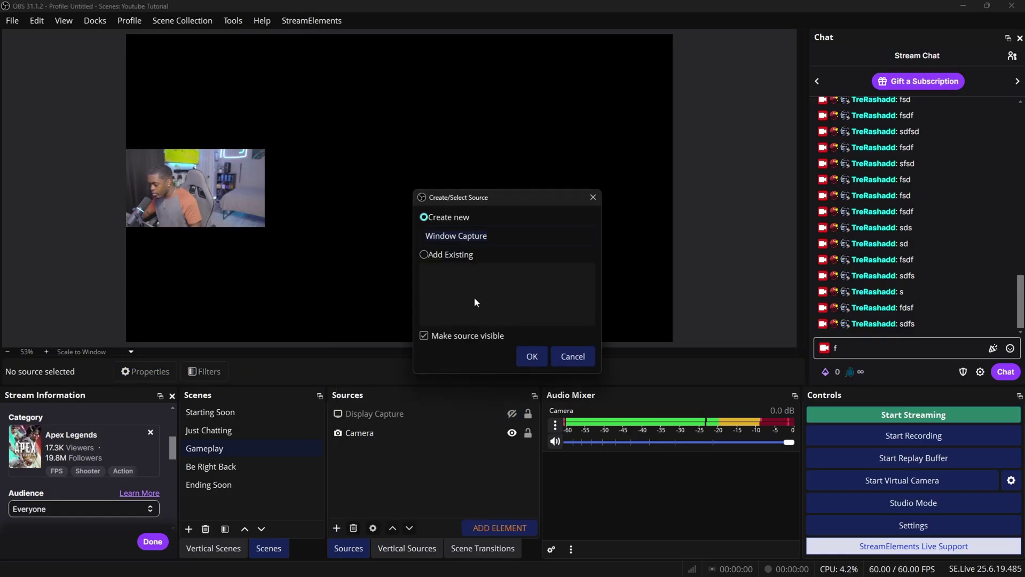
click(528, 358)
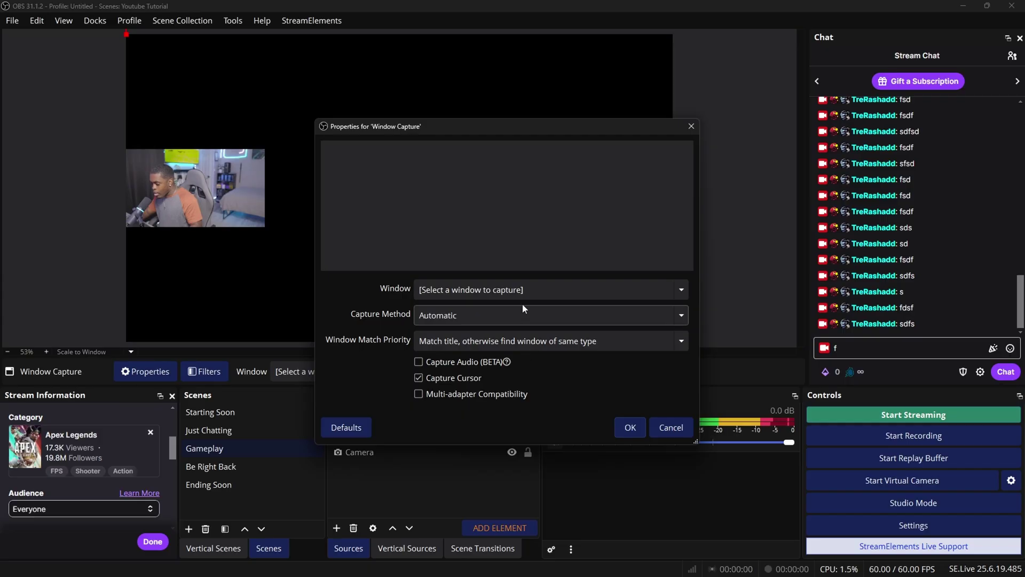
click(592, 296)
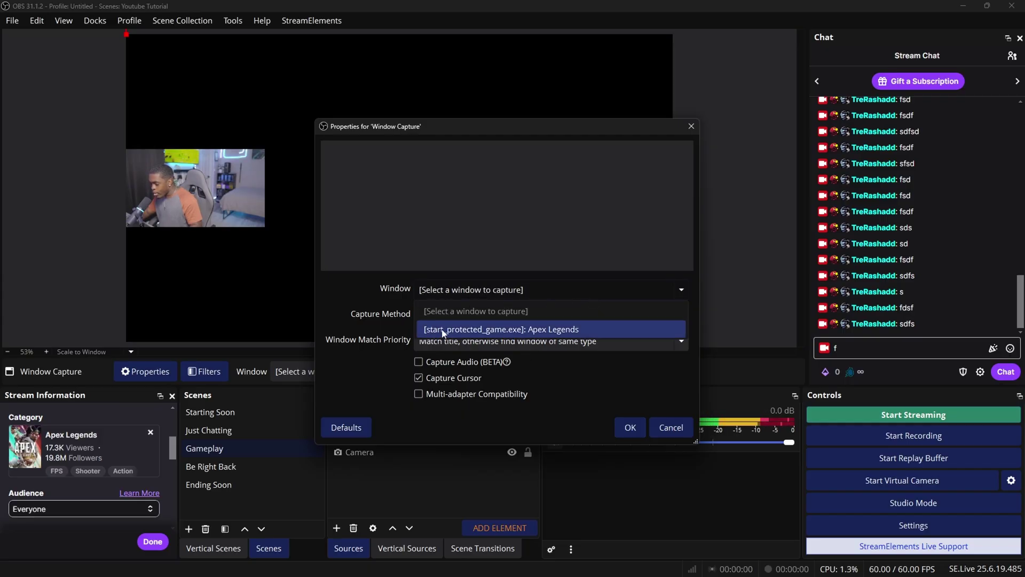
click(585, 328)
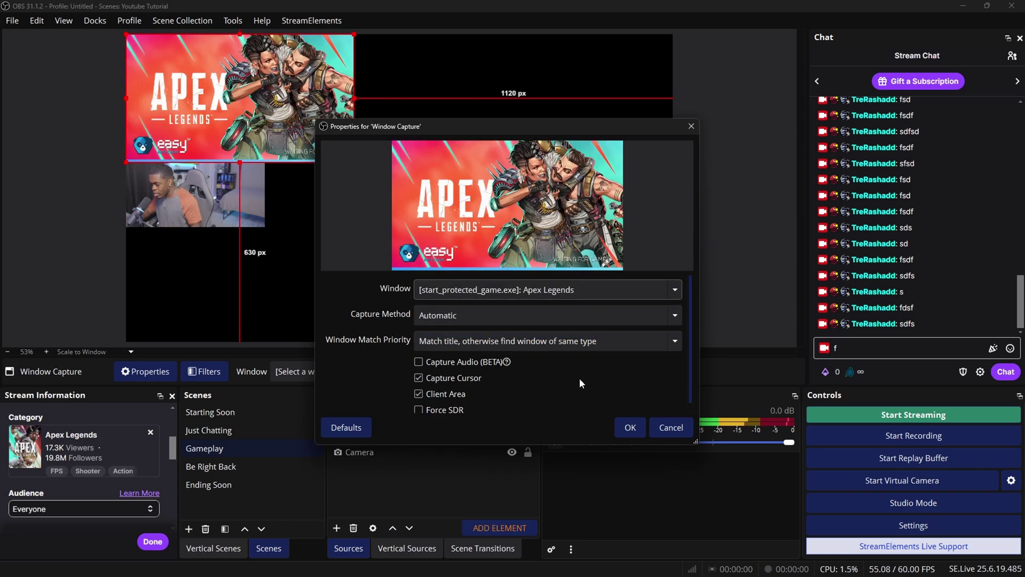
click(620, 427)
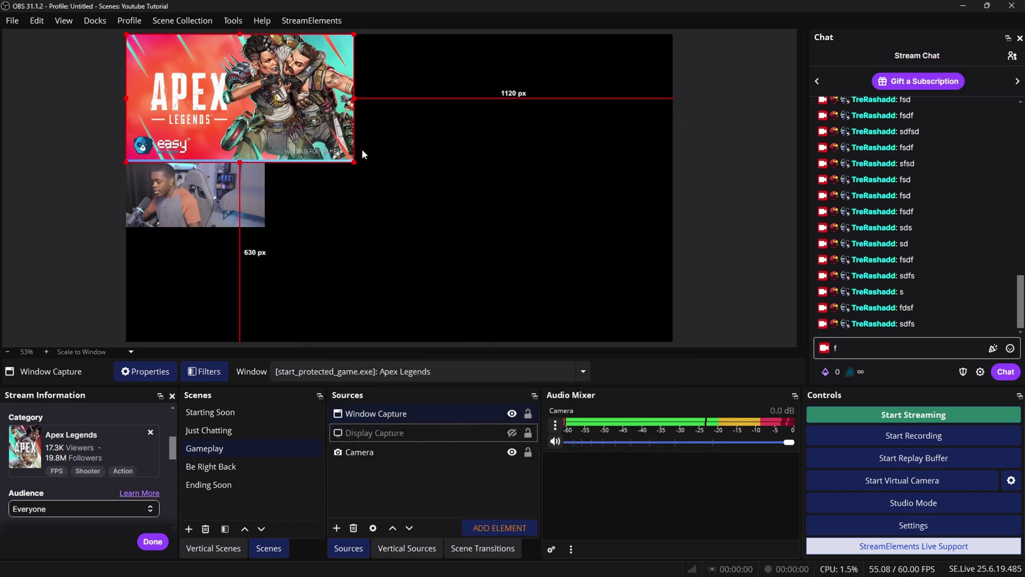
- Scale the Window Capture to fill the whole canvas, clear the selection and hide the source
drag(354, 162, 603, 336)
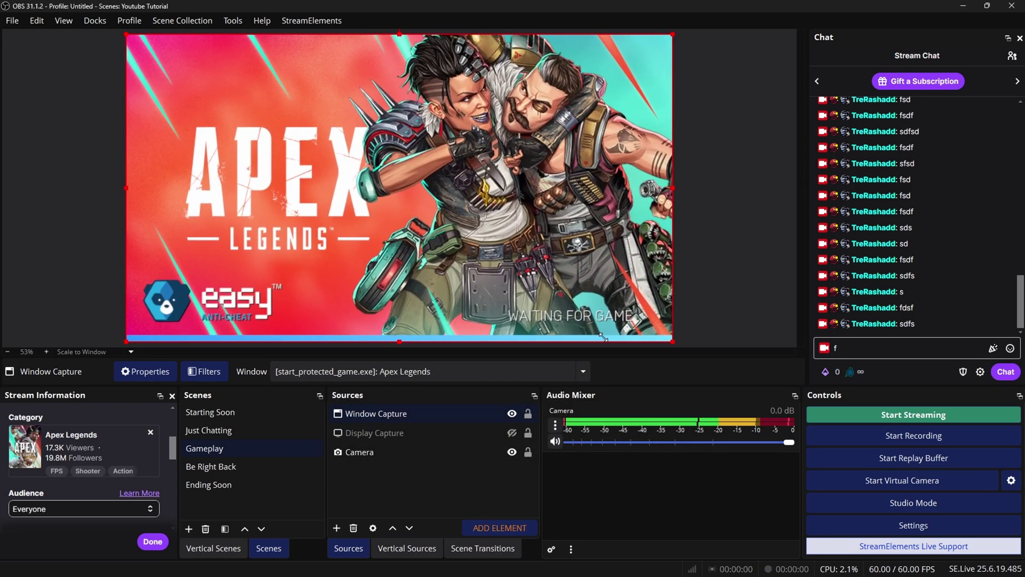
click(739, 321)
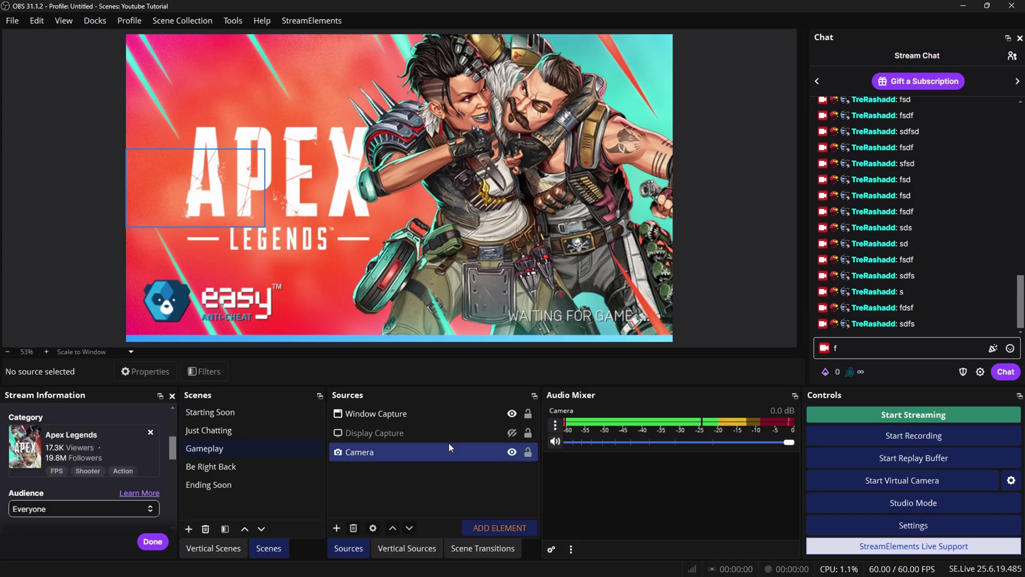
click(512, 413)
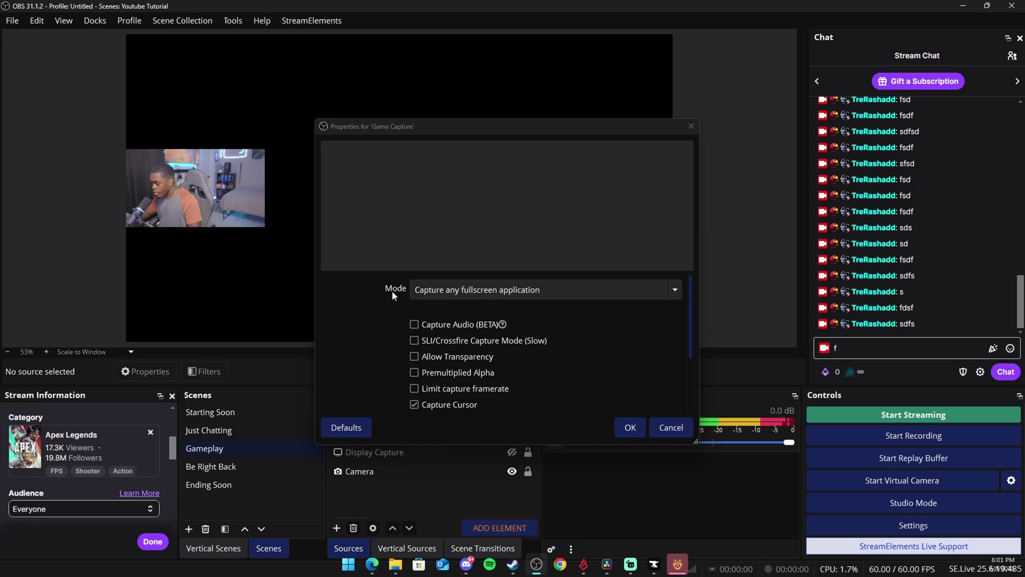
- Set the new Game Capture source to capture the specific window [javaw.exe]: Minecraft: NeoForge Loading... and accept its properties
click(531, 294)
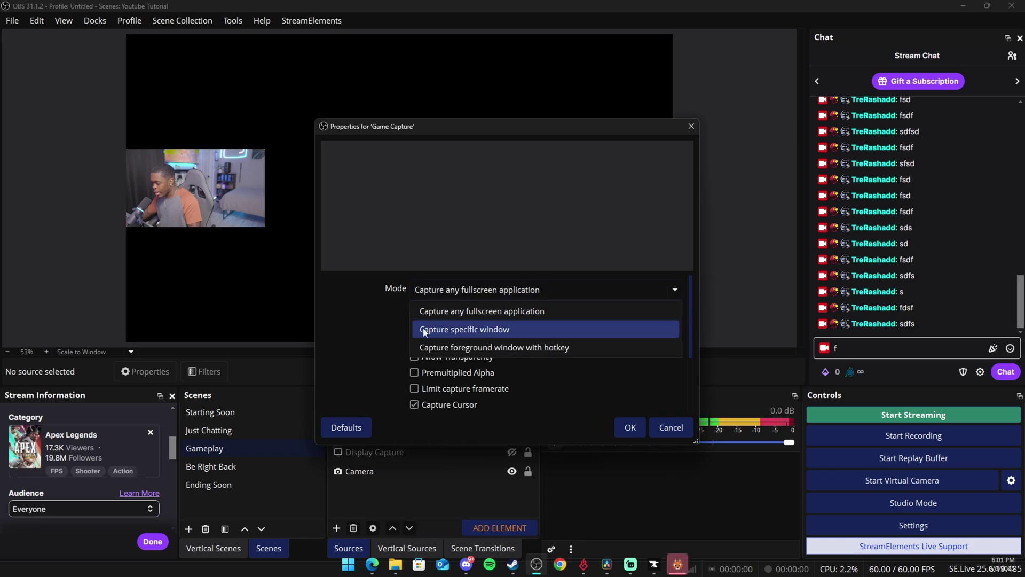
click(514, 329)
click(602, 315)
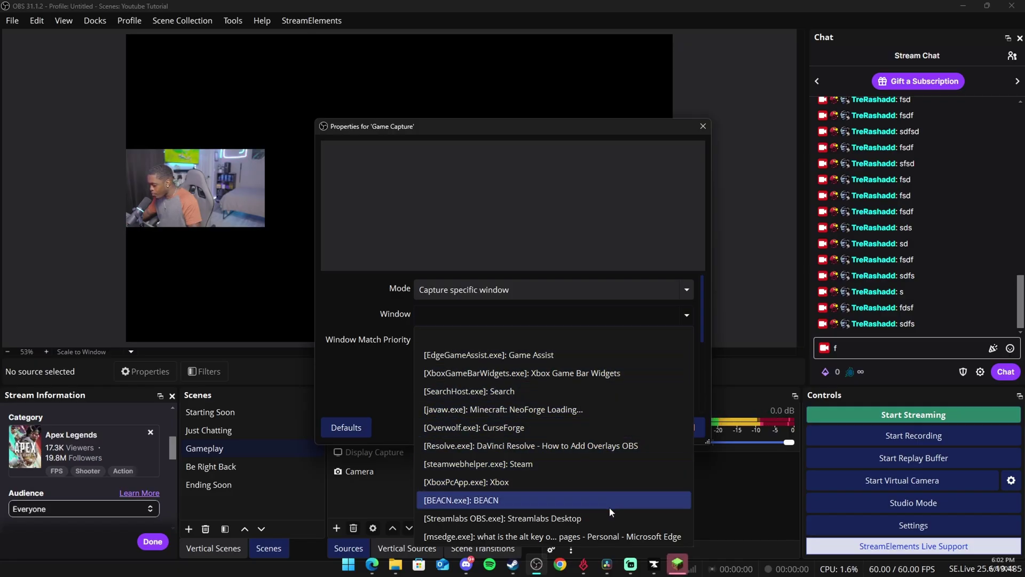
click(591, 404)
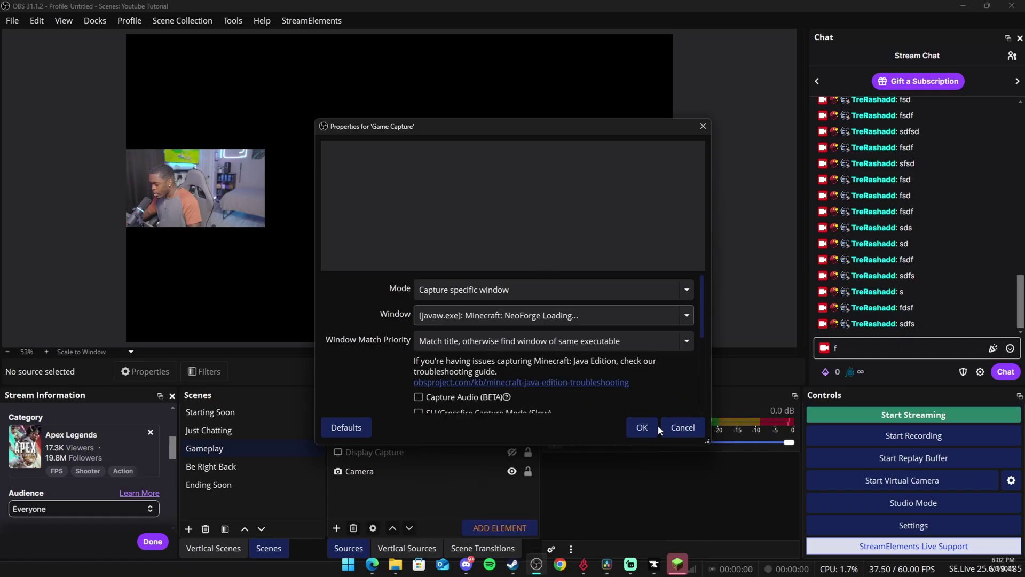
scroll(382, 372, down, 5)
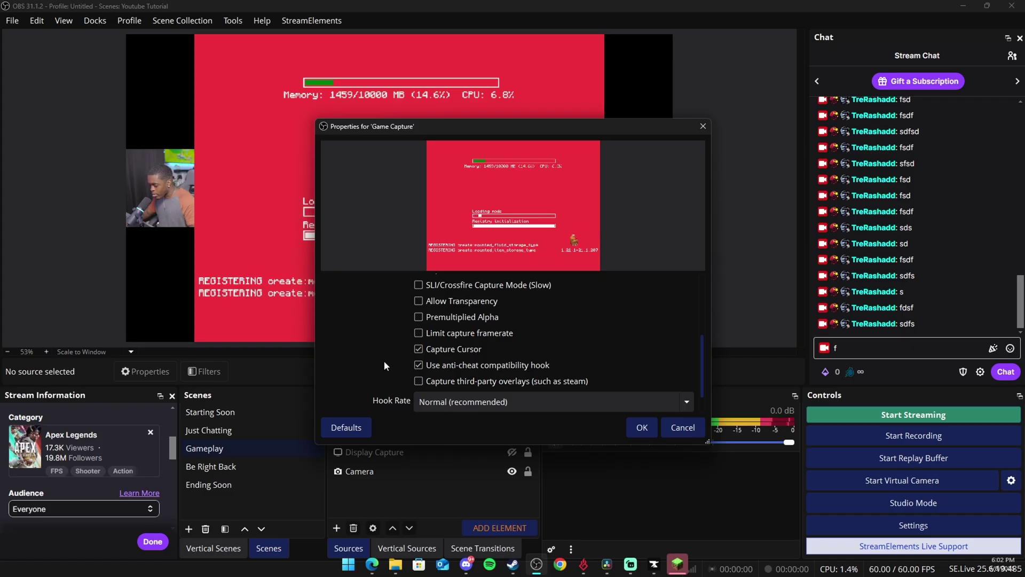
scroll(384, 365, down, 1)
key(Return)
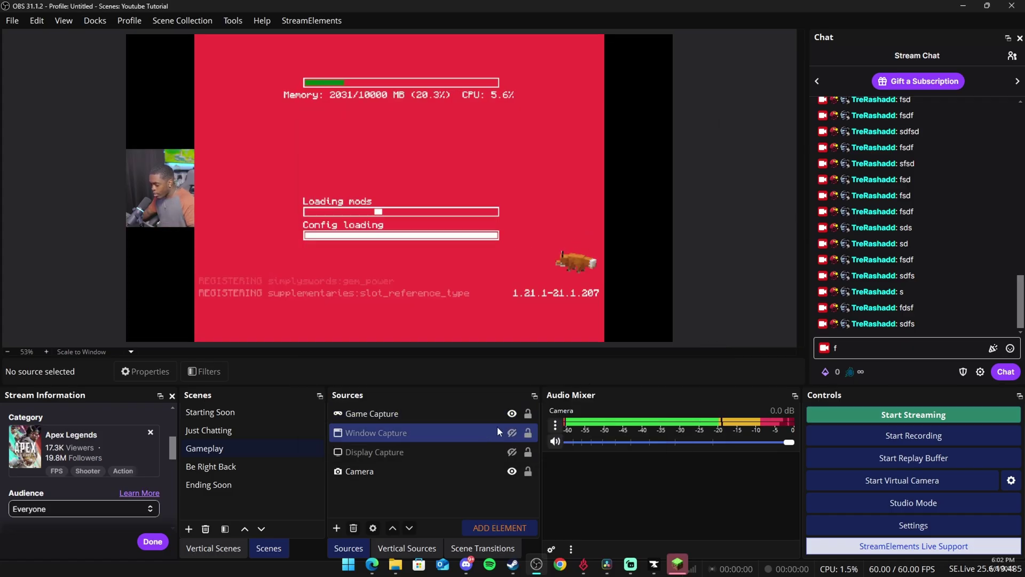
- Show the Display Capture source and toggle the Game Capture's visibility to compare the two captures
click(511, 452)
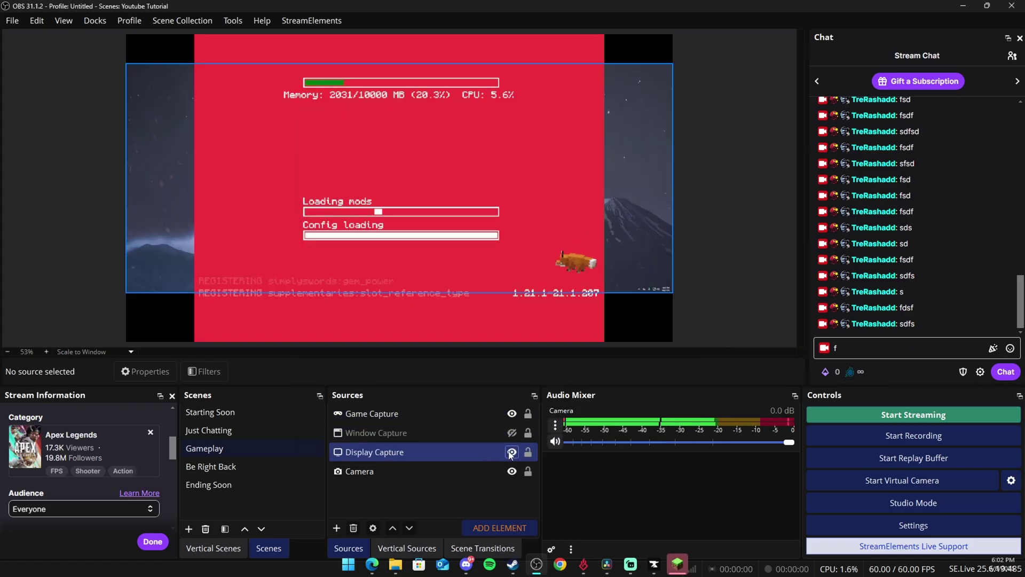
click(512, 414)
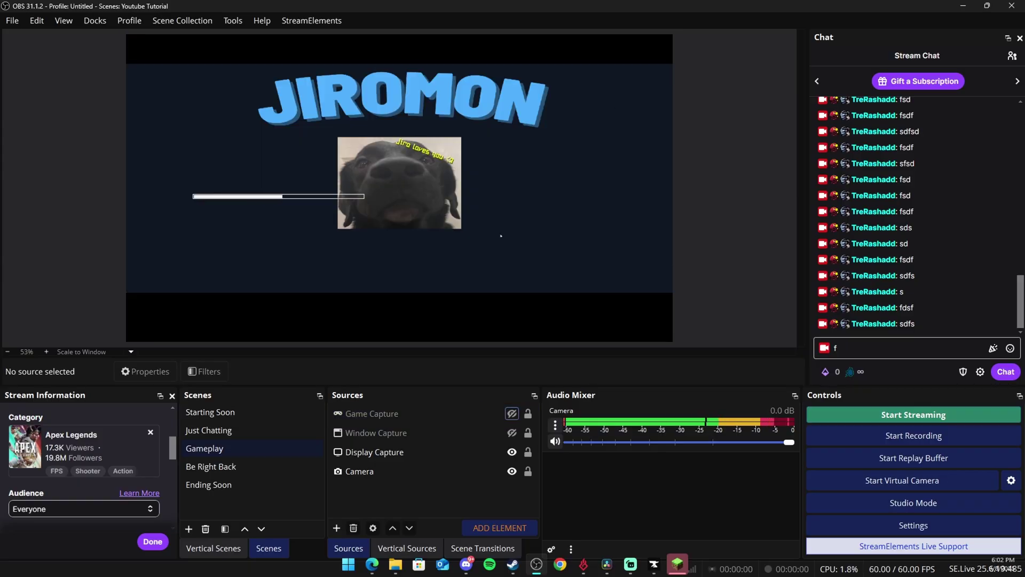
click(510, 418)
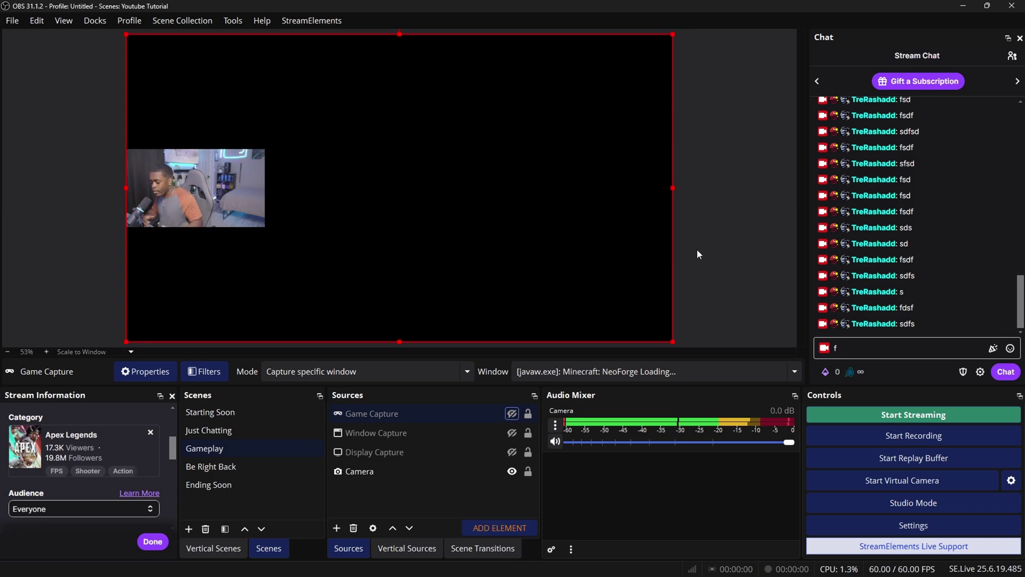
- Show the Display Capture source and delete the Game Capture and Window Capture sources from the Gameplay scene
click(512, 452)
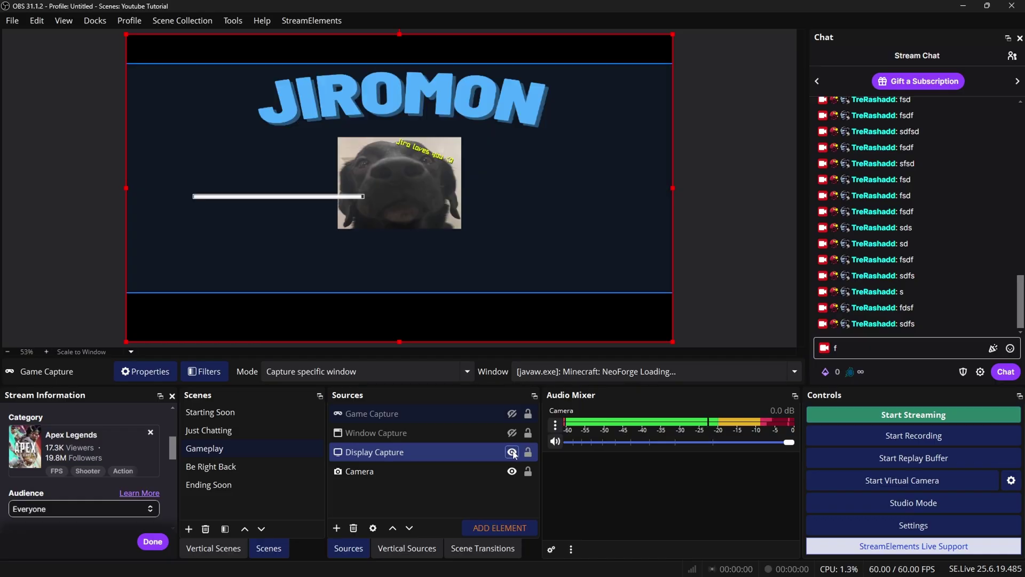
click(455, 438)
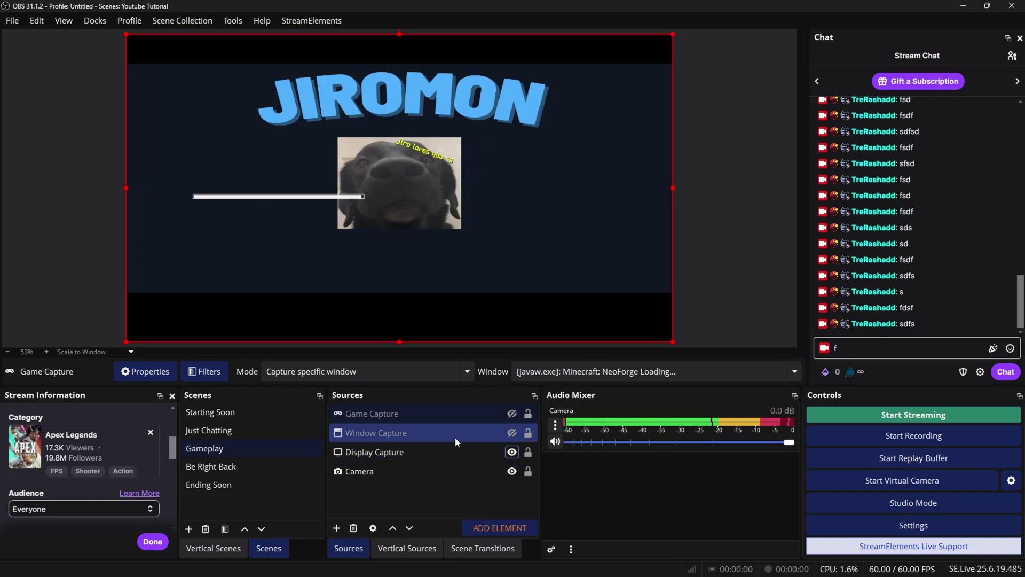
key(Delete)
- Move the Camera source above the Display Capture in the source order and center the Display Capture vertically on the canvas
click(440, 432)
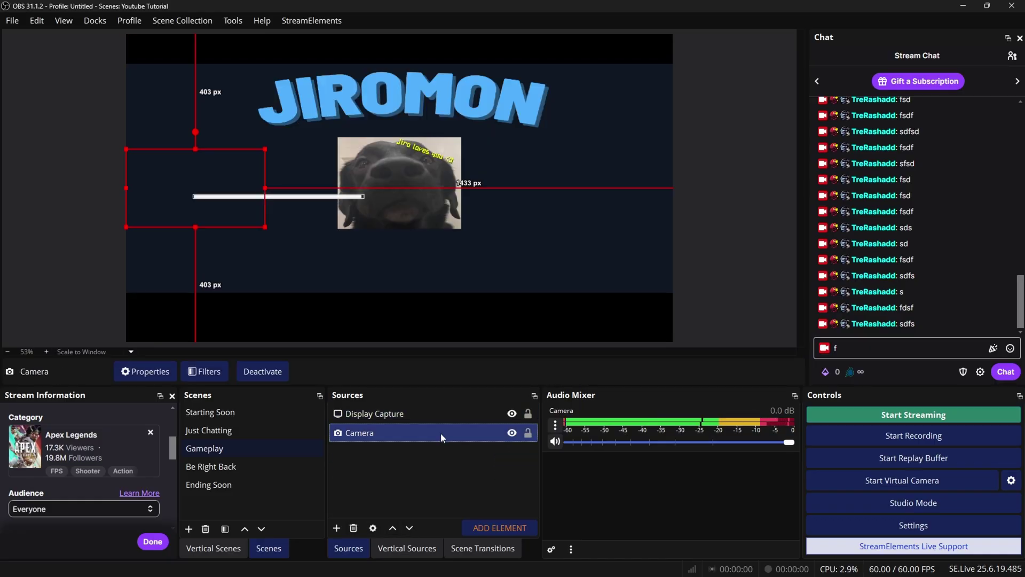
drag(441, 432, 444, 407)
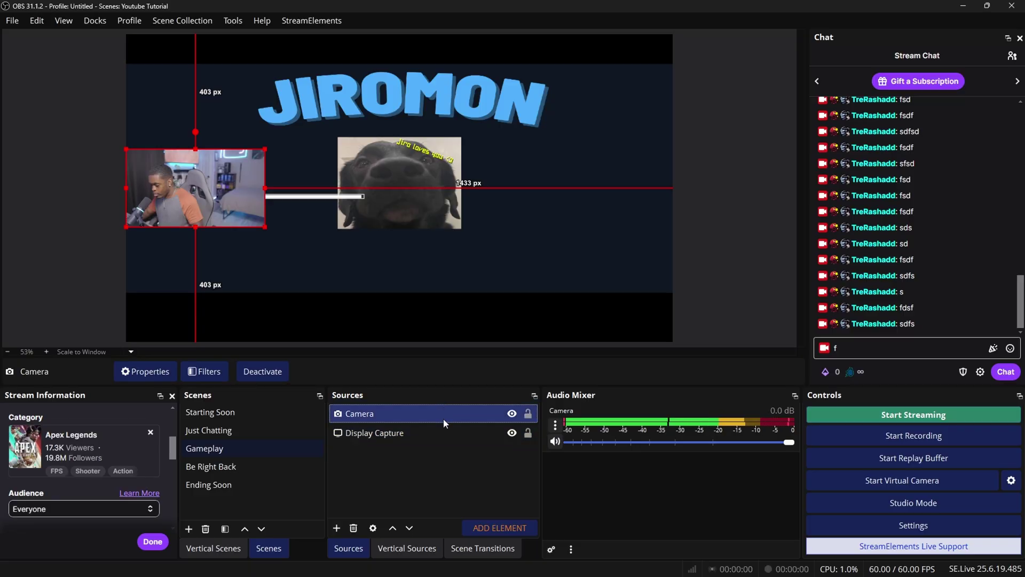
click(711, 262)
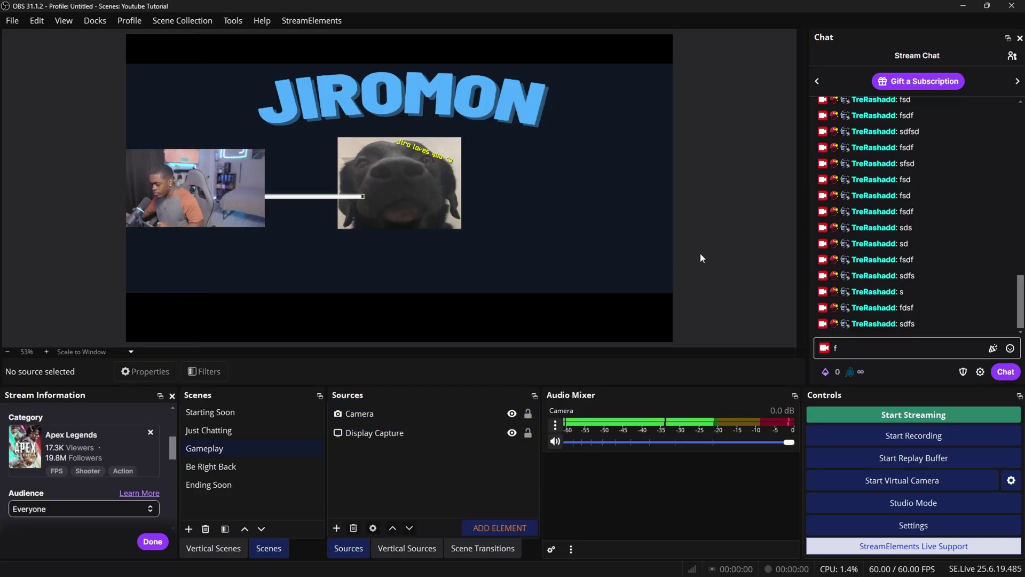
click(635, 261)
click(745, 255)
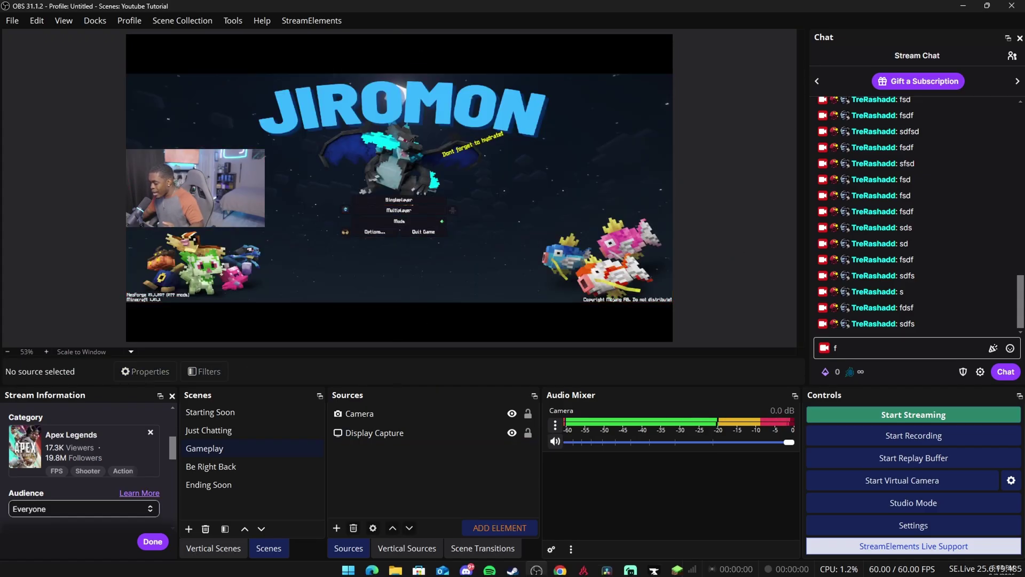
- Switch to the StreamElements overlays page in the browser and create a new overlay at 1080p resolution
click(372, 570)
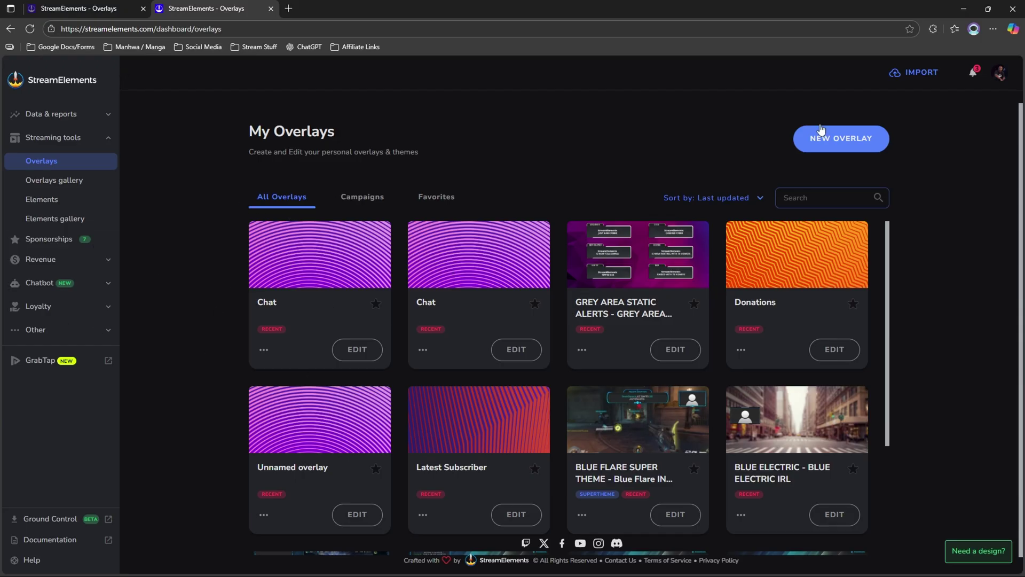
click(872, 143)
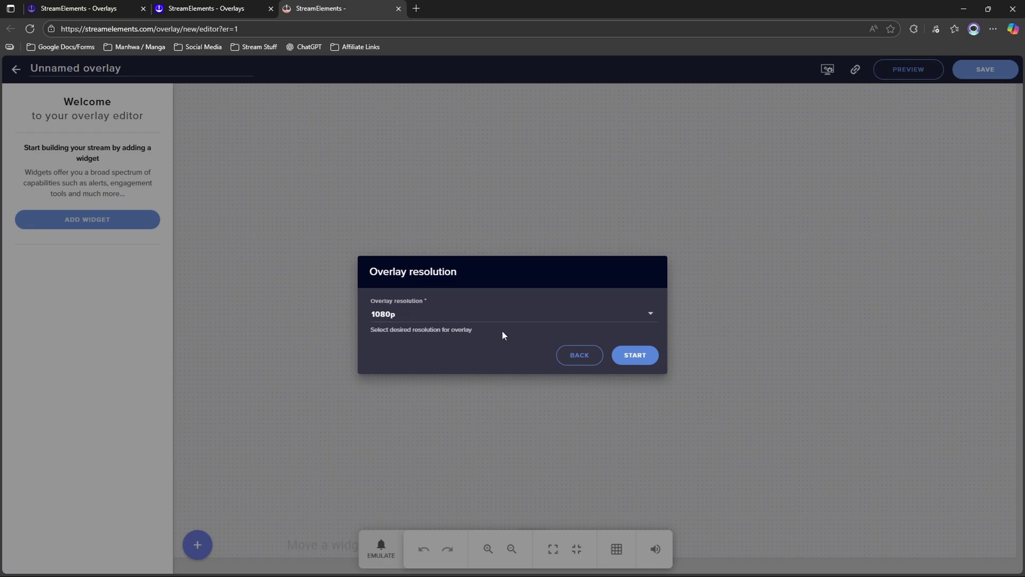
click(627, 356)
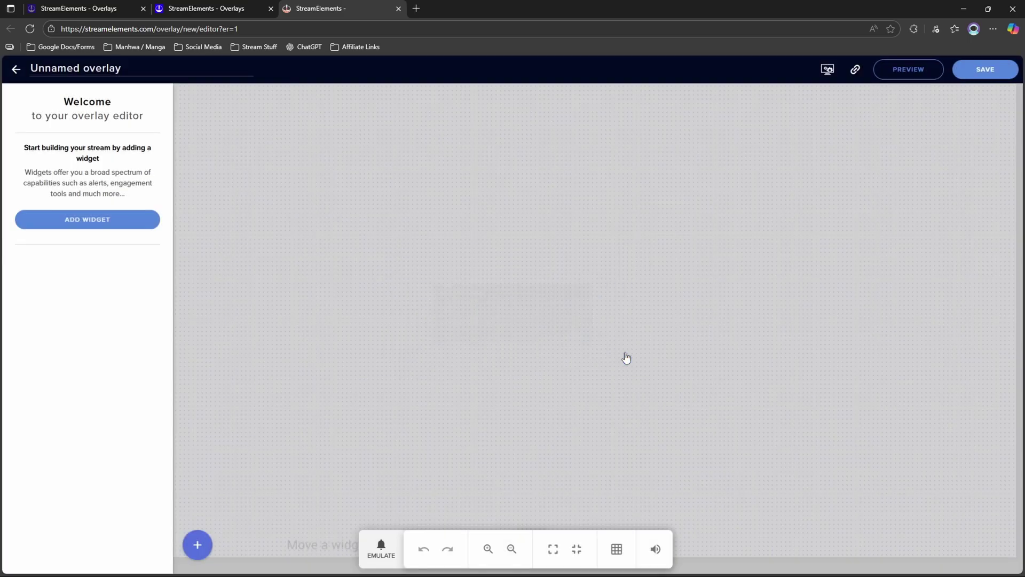
- Add an AlertBox widget to the overlay and place it near the canvas's upper center
click(123, 223)
mouse_move(238, 315)
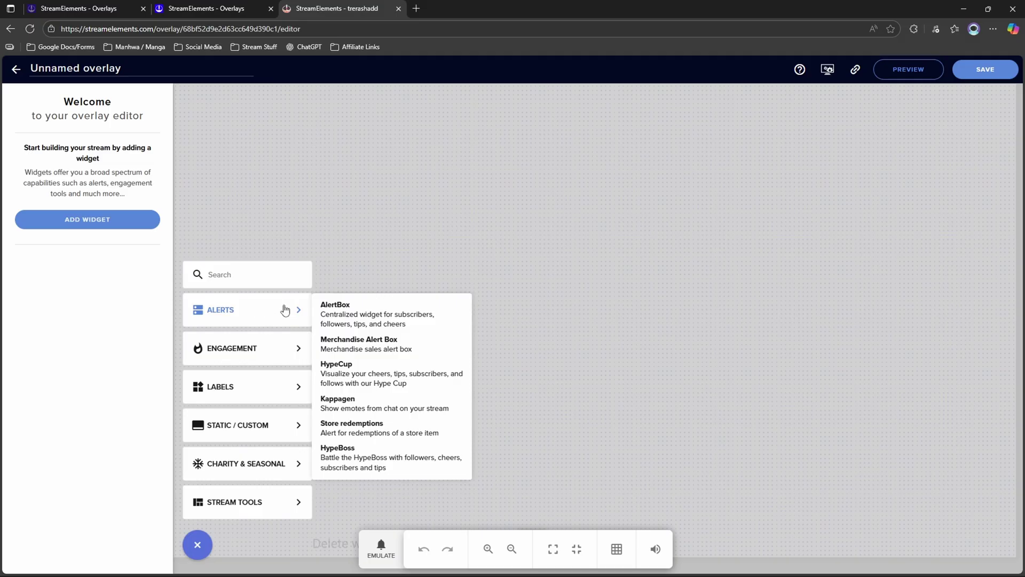
click(377, 314)
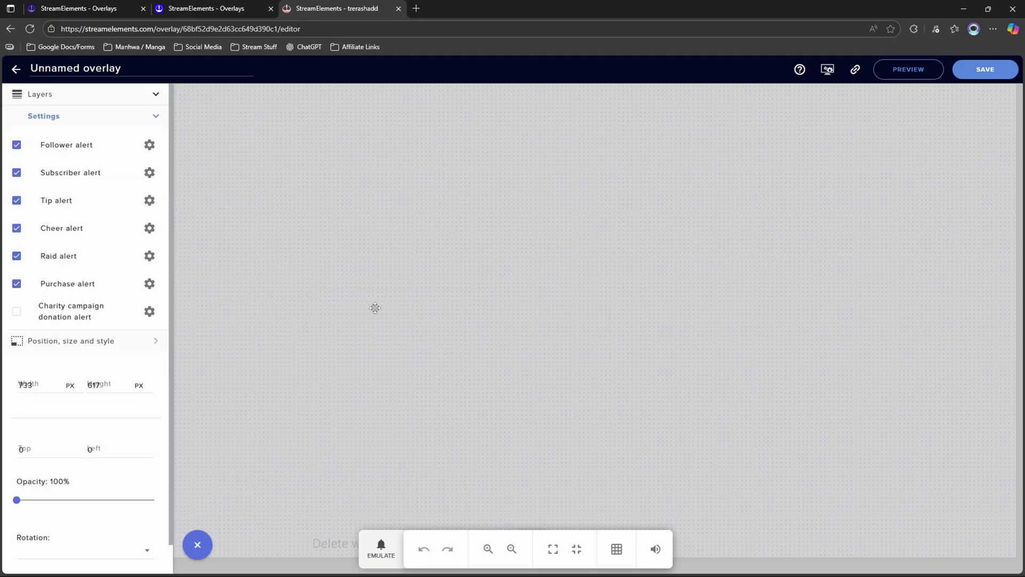
drag(376, 219, 588, 227)
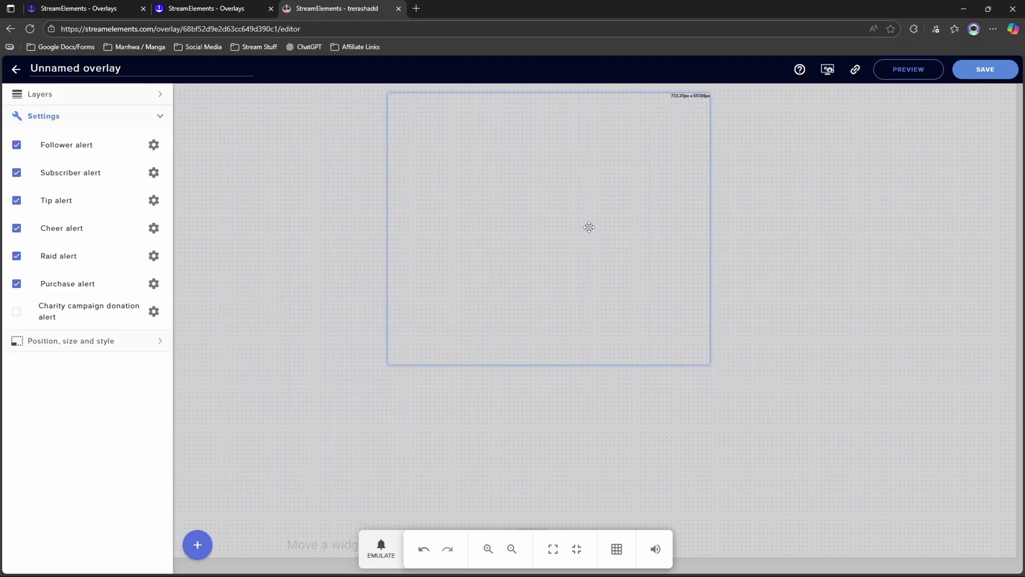
- Emulate a follower alert and examine the follower alert's image, sound, layout, message and duration settings
click(381, 550)
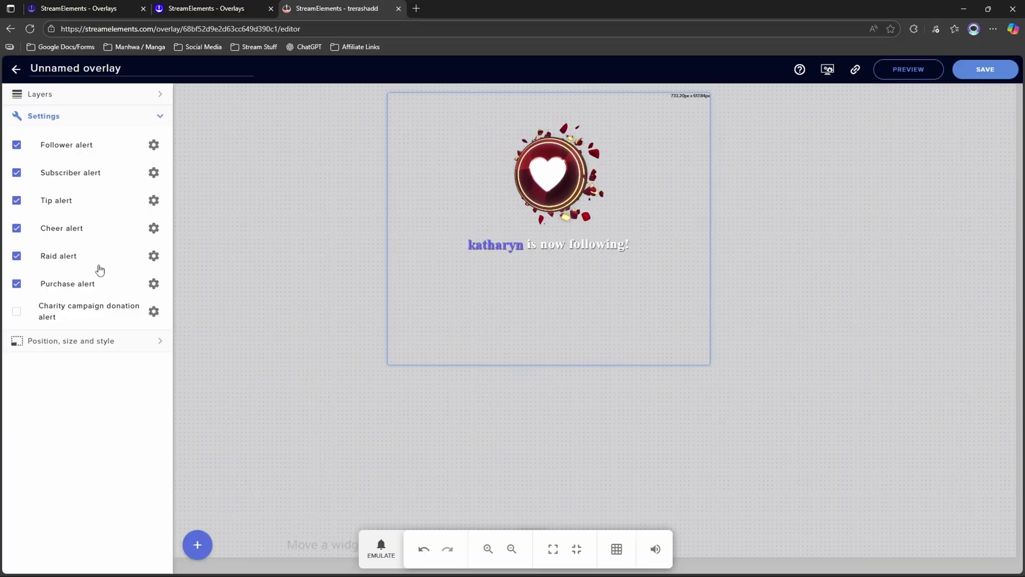
click(154, 145)
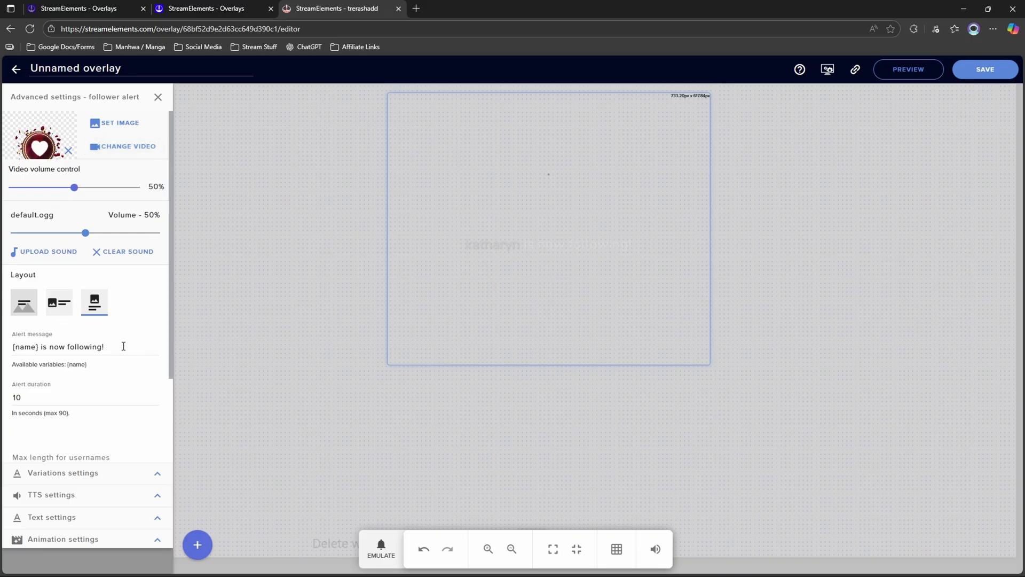
scroll(124, 346, down, 2)
scroll(91, 278, up, 2)
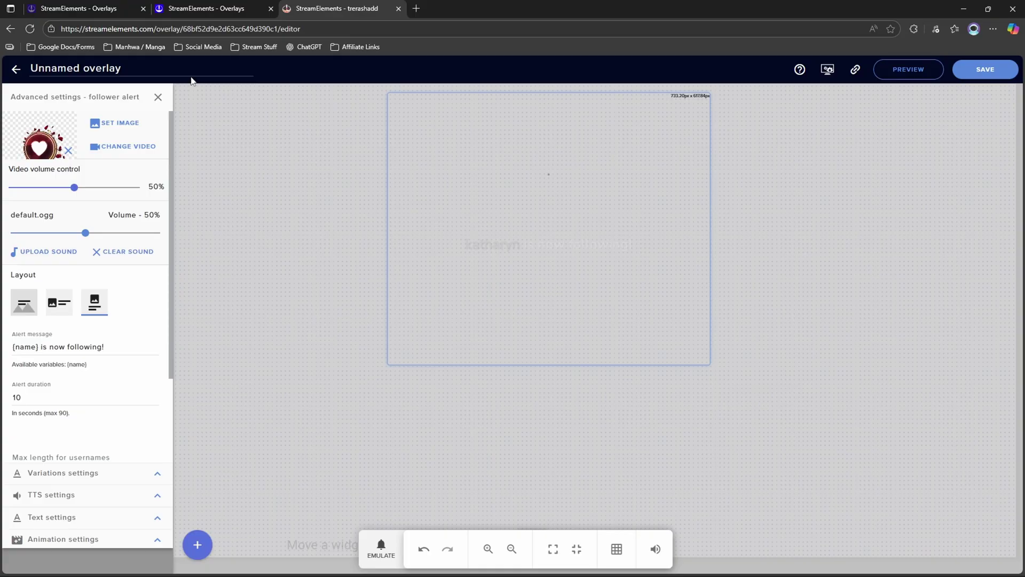
click(158, 97)
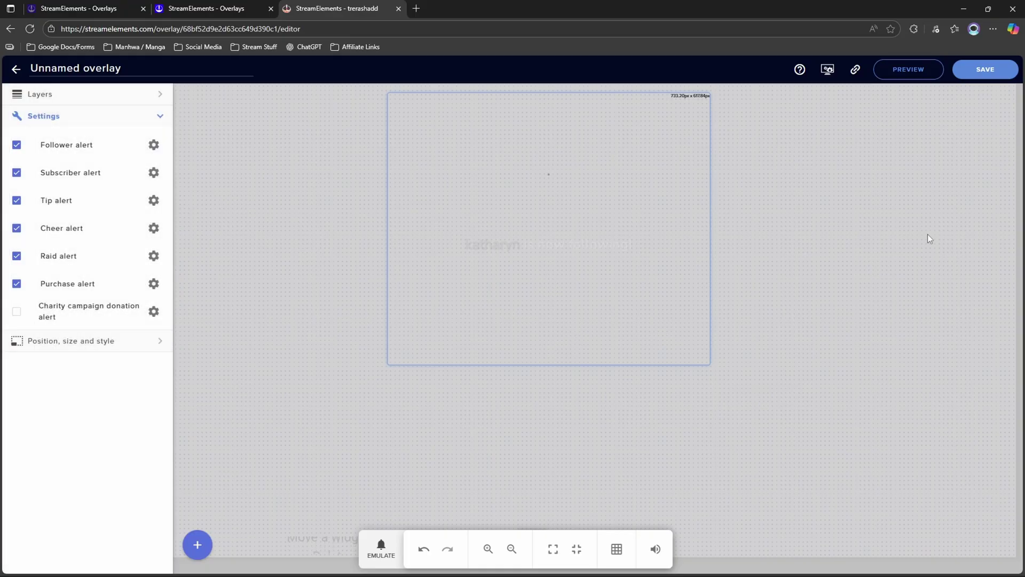
- Copy the overlay's link and save the overlay under the name Alert
click(855, 71)
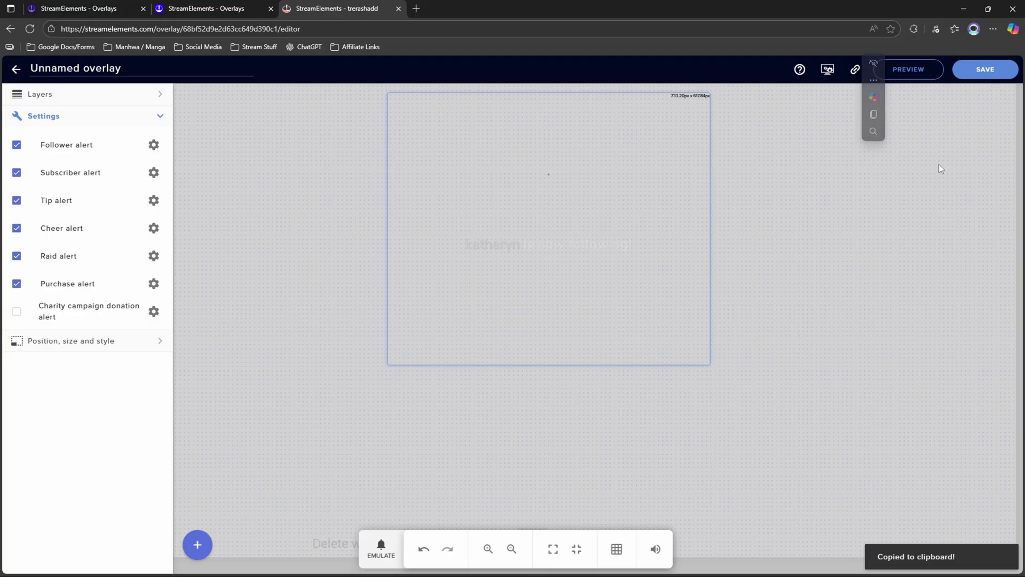
click(982, 70)
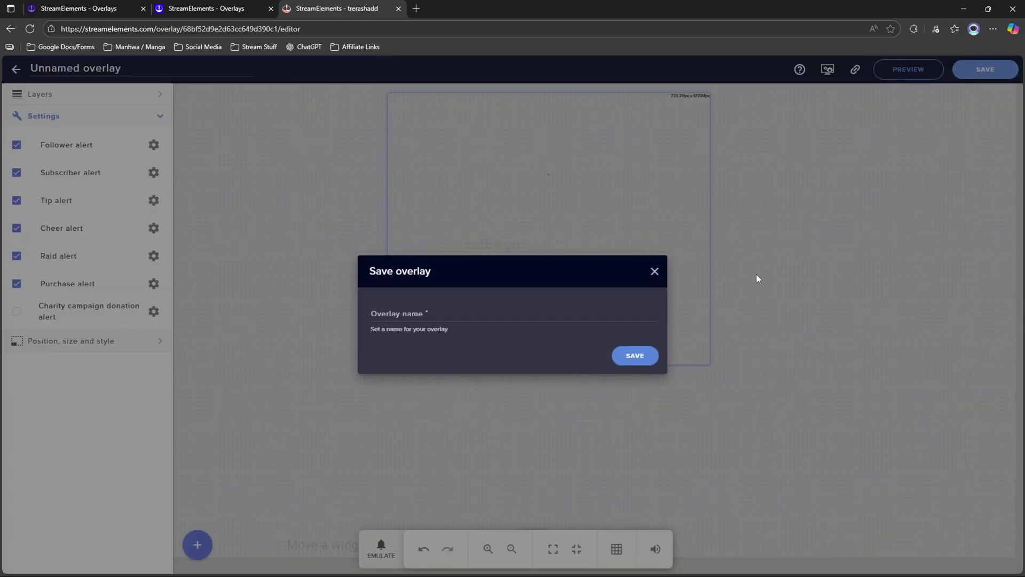
click(596, 312)
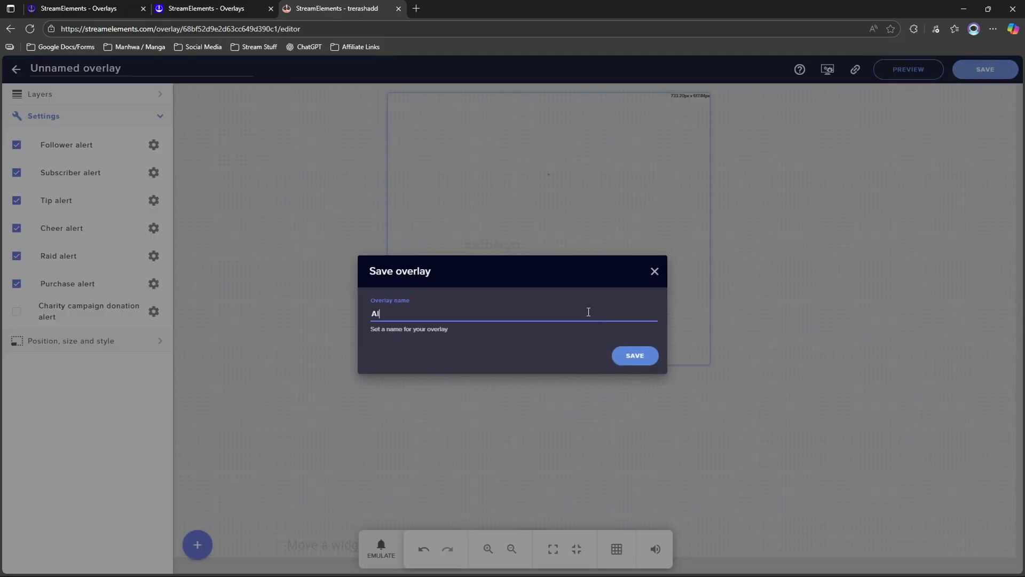
click(643, 356)
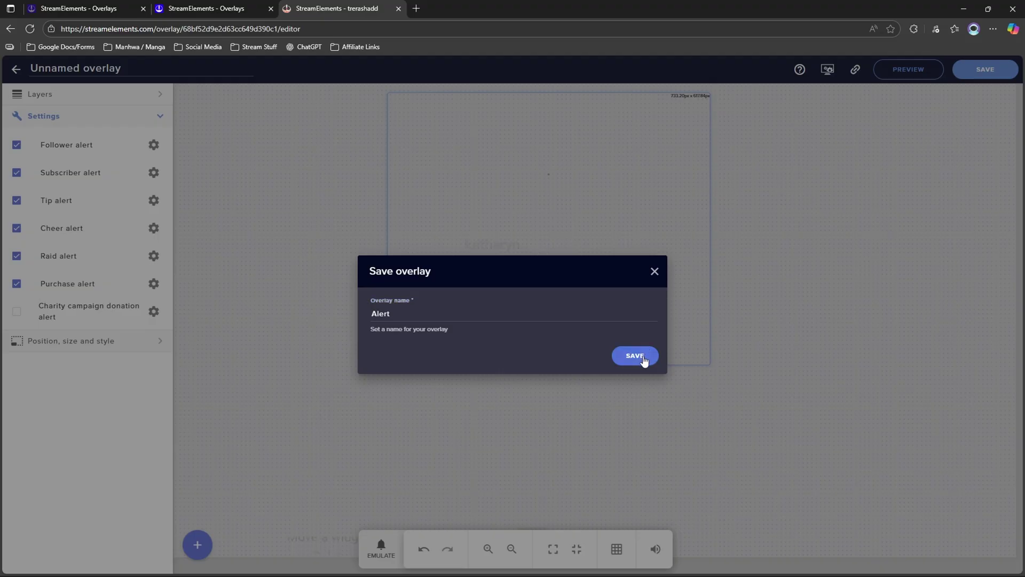
- Switch to OBS and add a new Browser source named Alert to the Gameplay scene
click(956, 9)
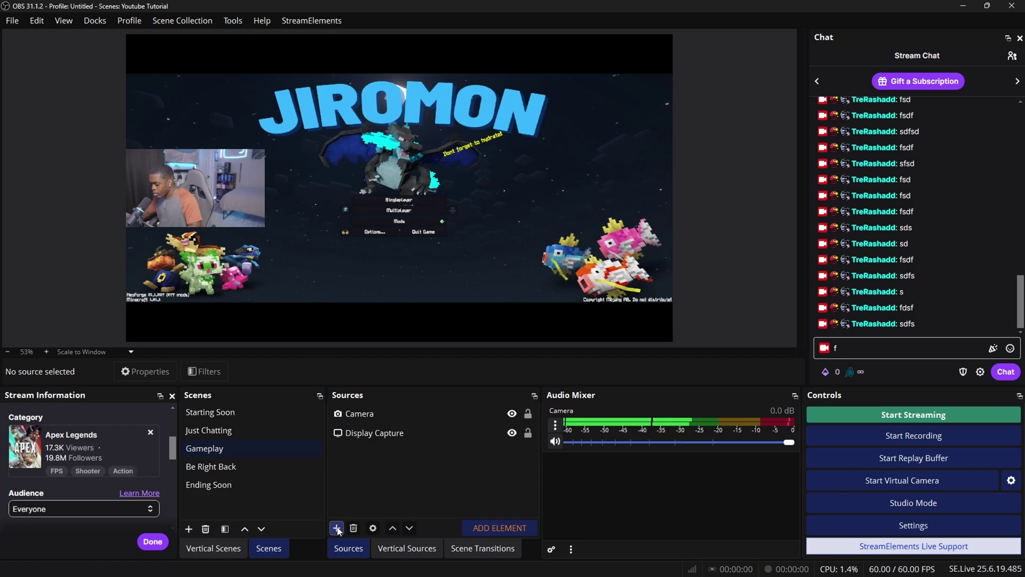
click(337, 529)
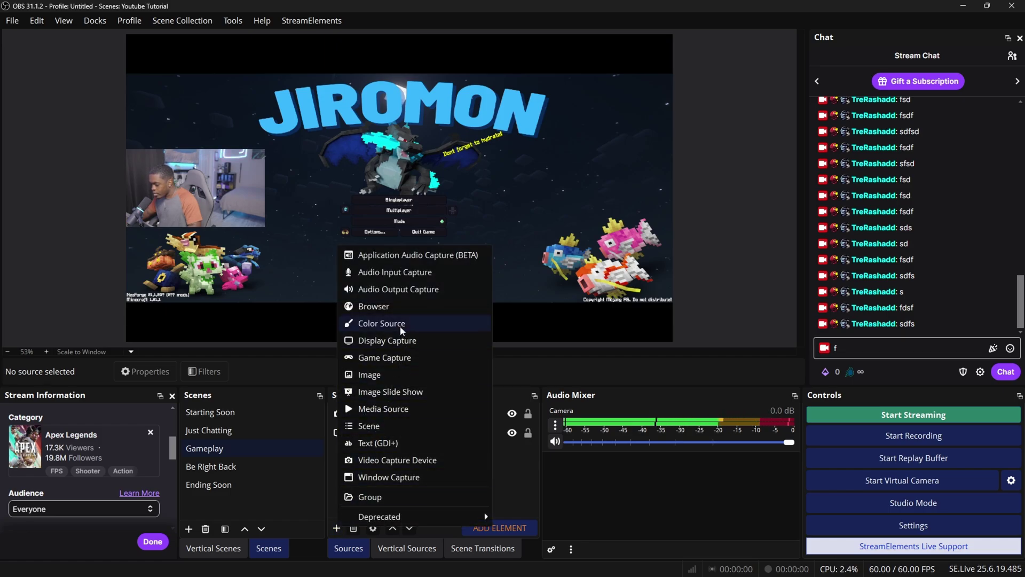
click(399, 307)
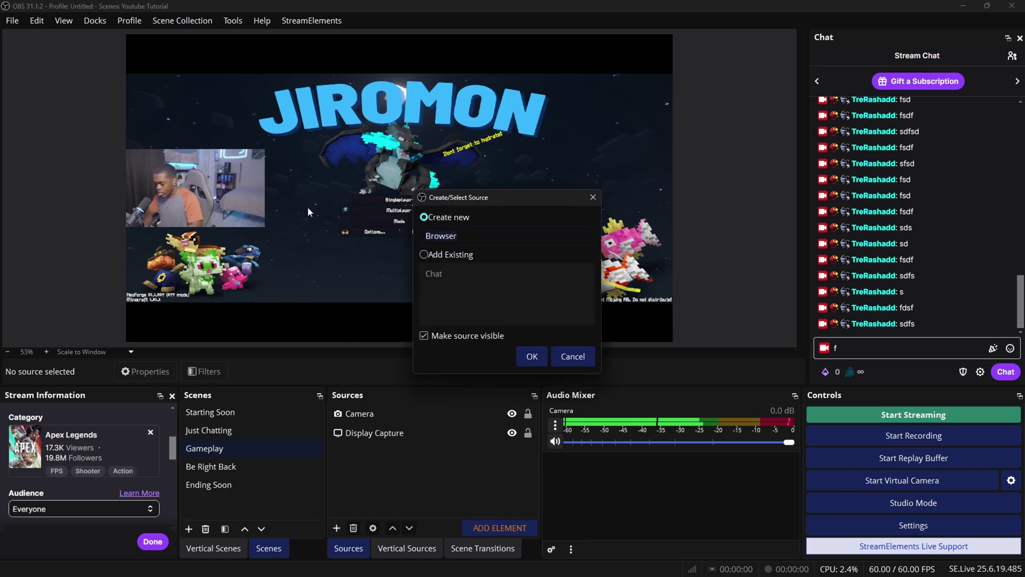
text(Alert)
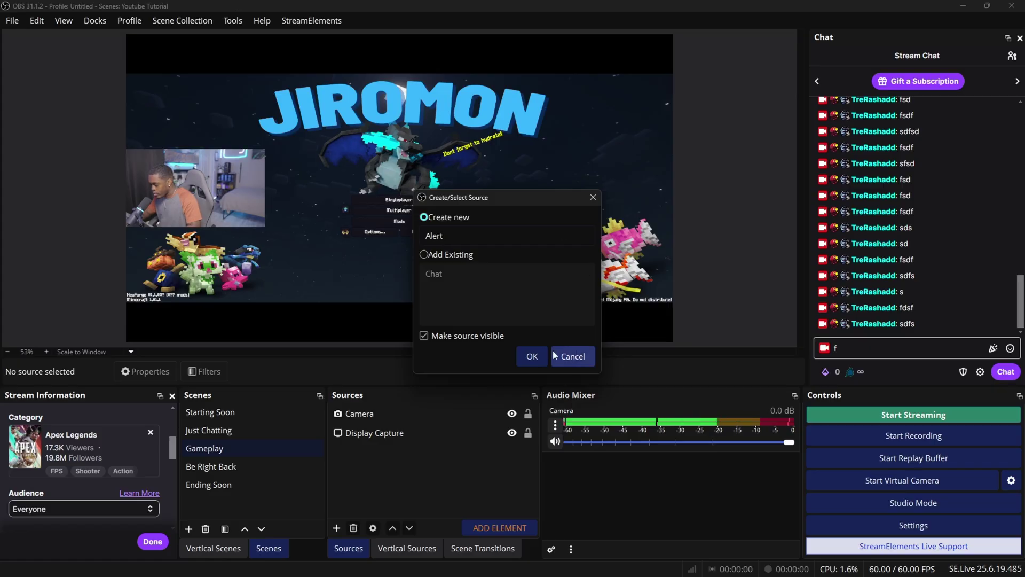
click(543, 352)
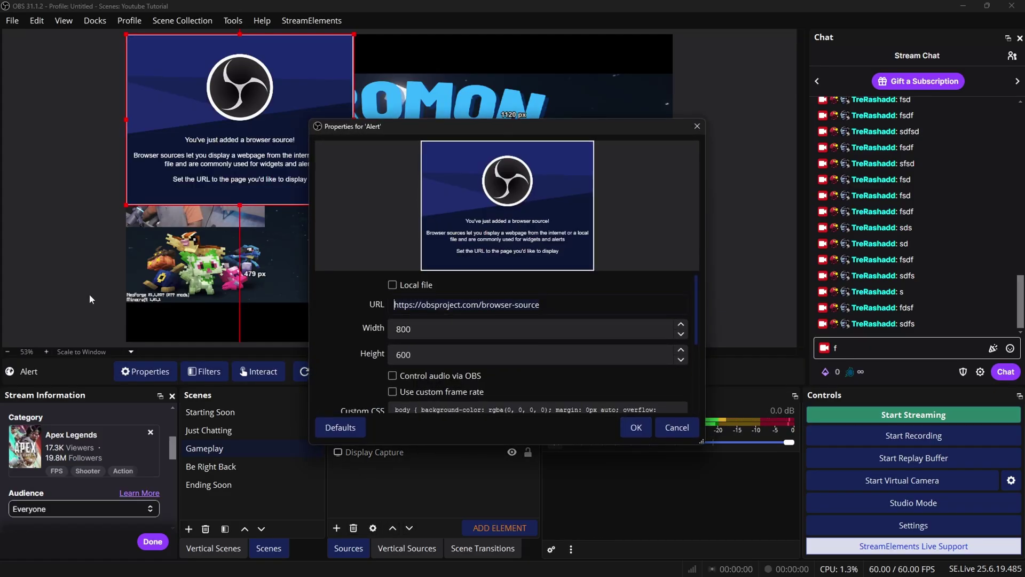
- Paste the copied private overlay URL with its access token into the Alert source and set its size to 1920 by 1080
key(ctrl+a)
key(ctrl+v)
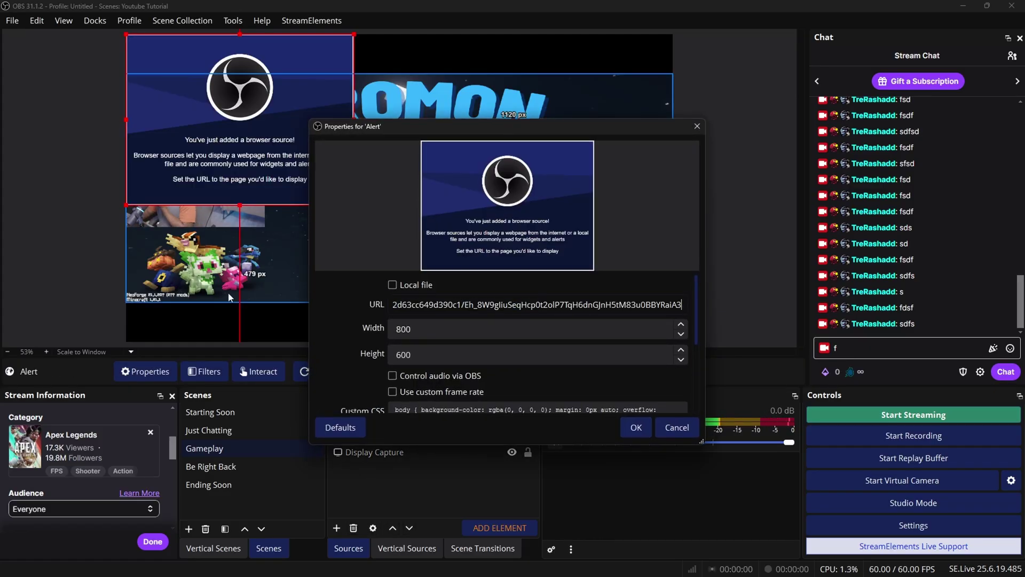
key(Tab)
text(1)
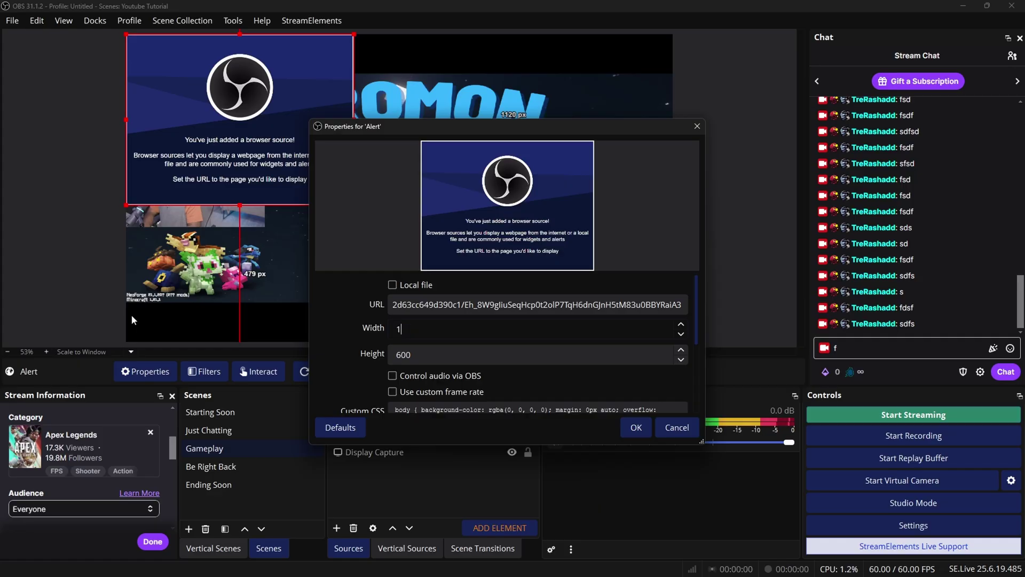
text(920)
key(Tab)
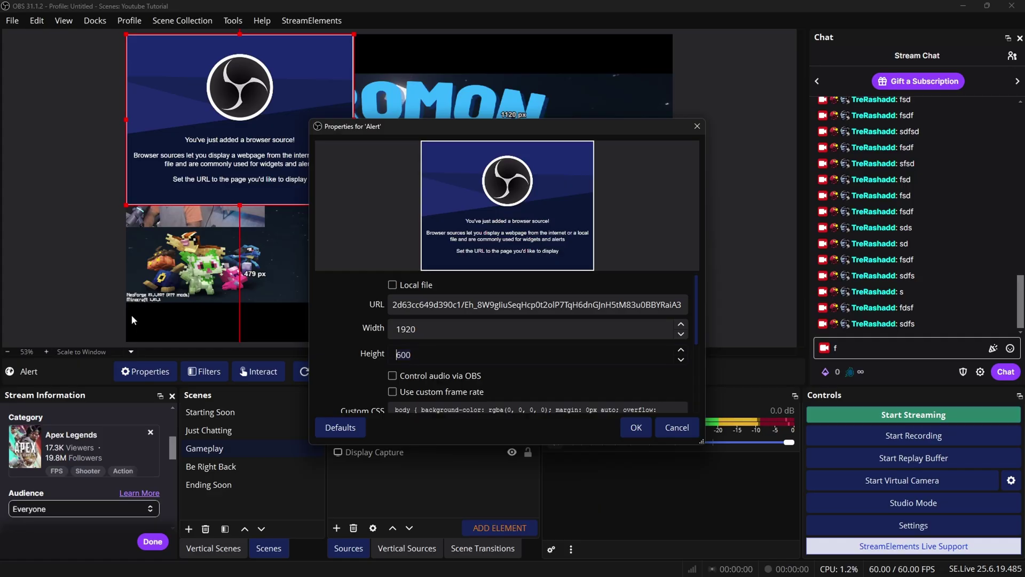
text(1080)
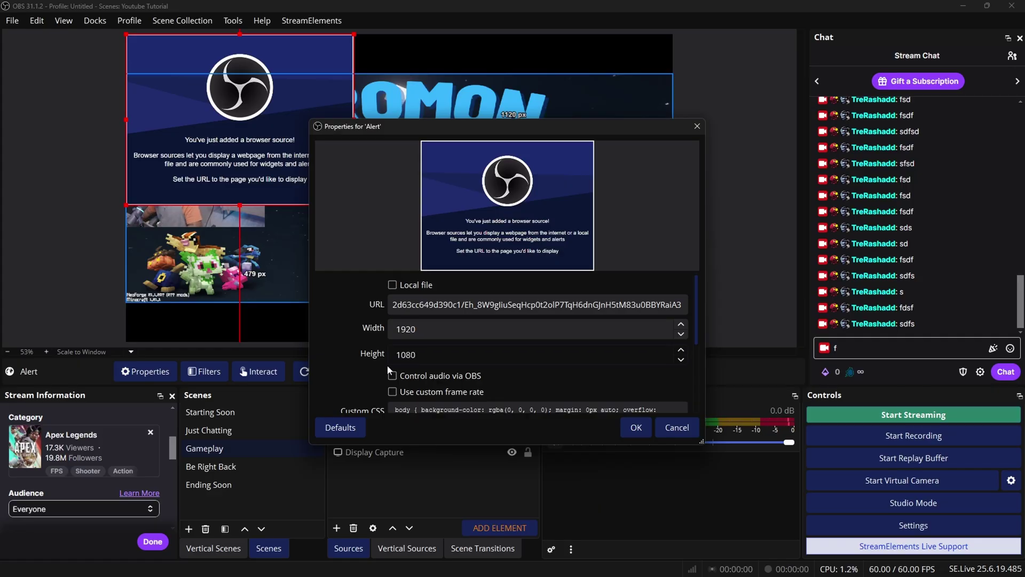
click(634, 429)
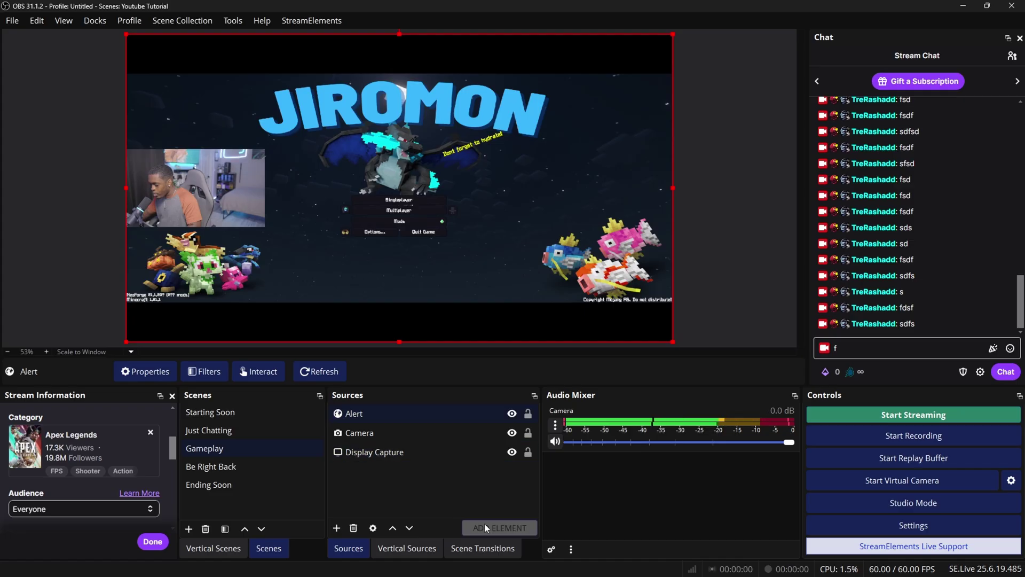
- Emulate a follower event from the StreamElements overlay editor with live preview on stream, and return to OBS to check it
click(372, 574)
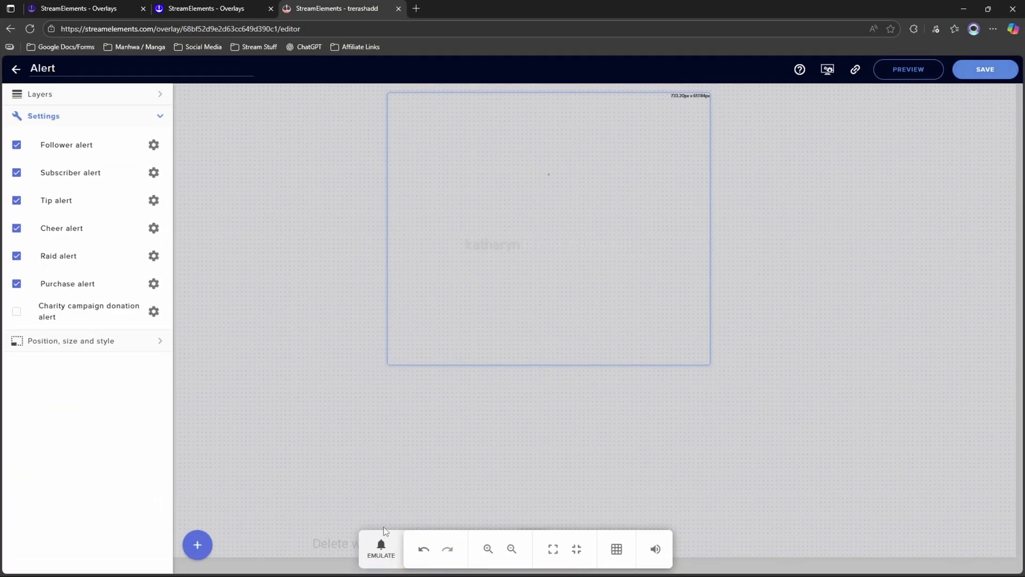
click(381, 545)
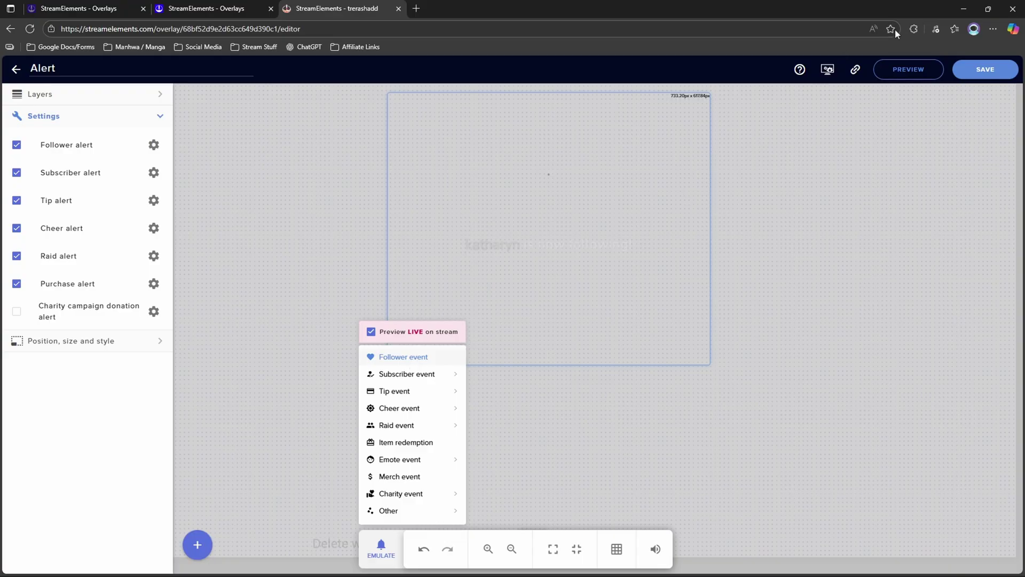
click(963, 8)
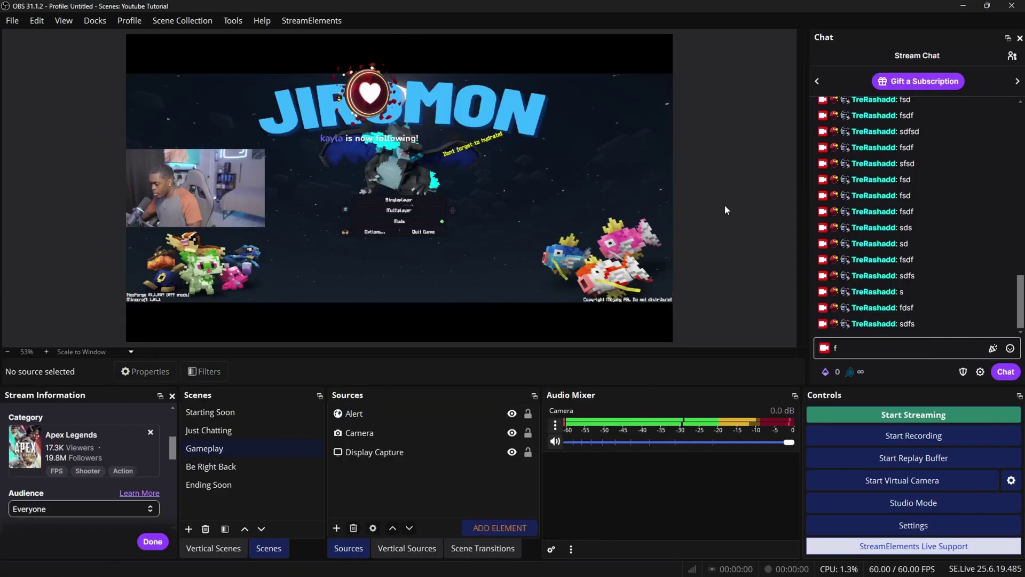
- Move the Alert source about 113 px to the right on the Gameplay canvas, keeping its vertical position
click(366, 112)
click(382, 87)
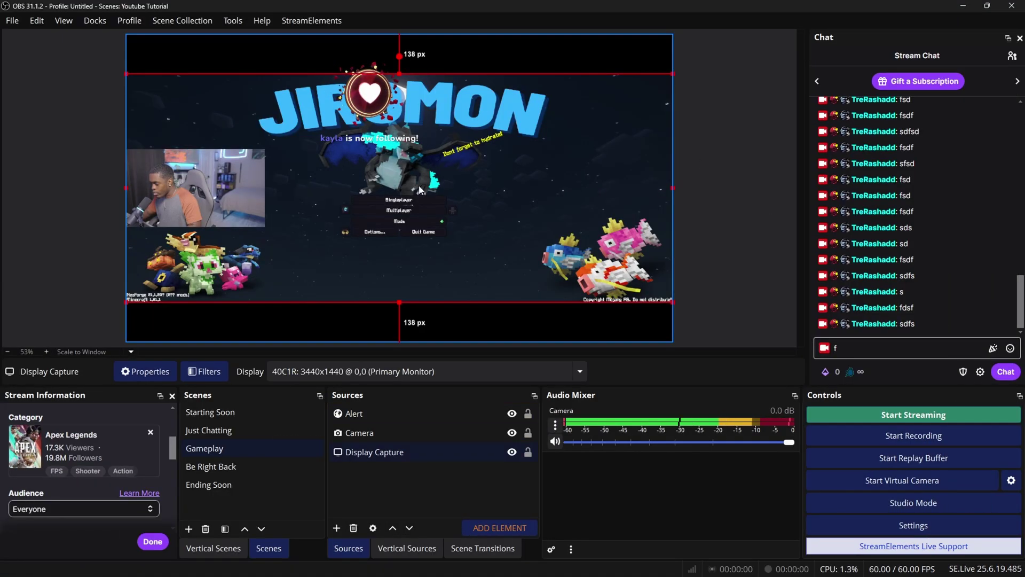
click(438, 236)
drag(436, 254, 469, 253)
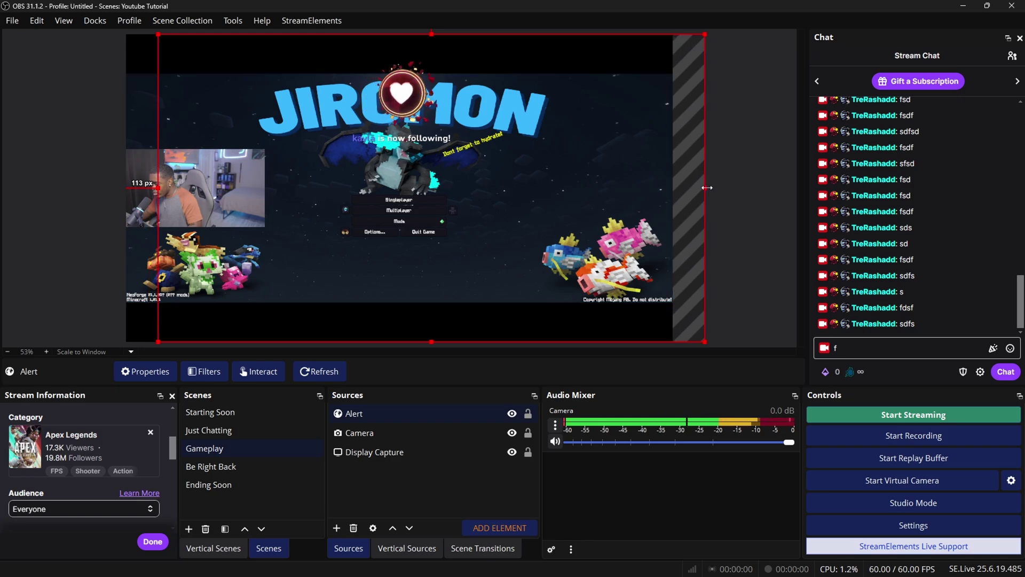
click(431, 460)
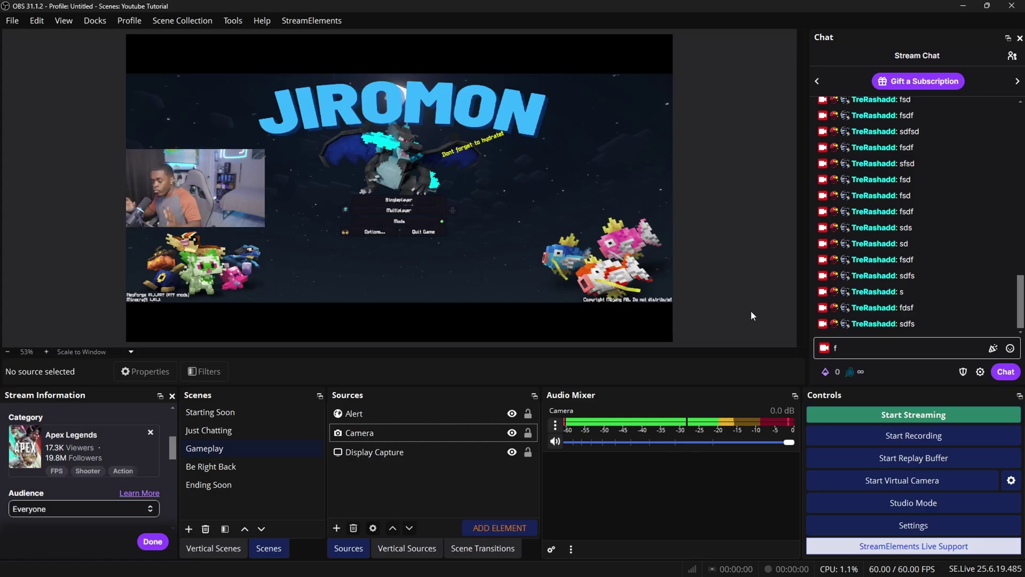
- Add a media source named BRB with the Be Right Back animation to the Be Right Back scene
click(265, 469)
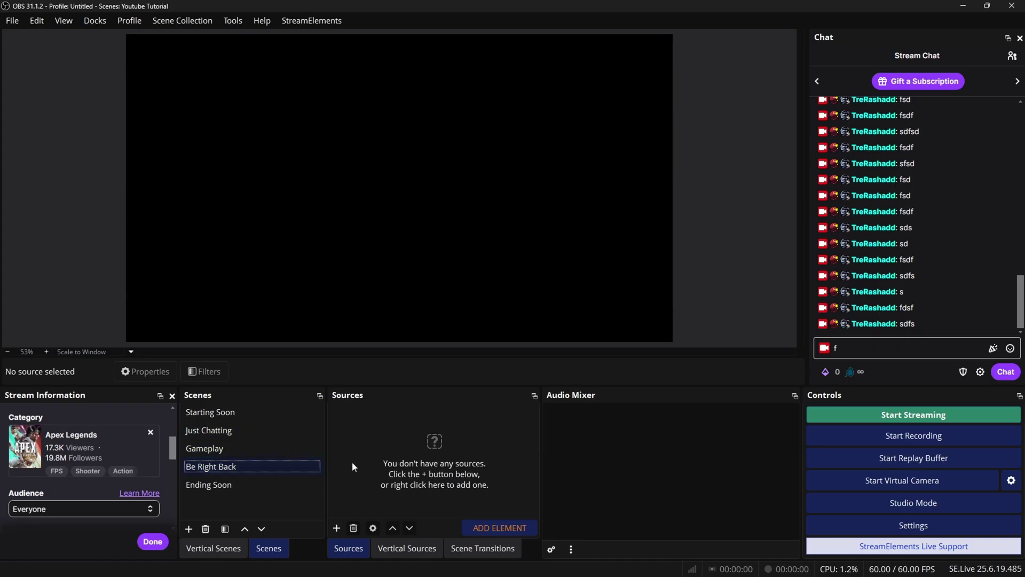
click(384, 433)
click(337, 528)
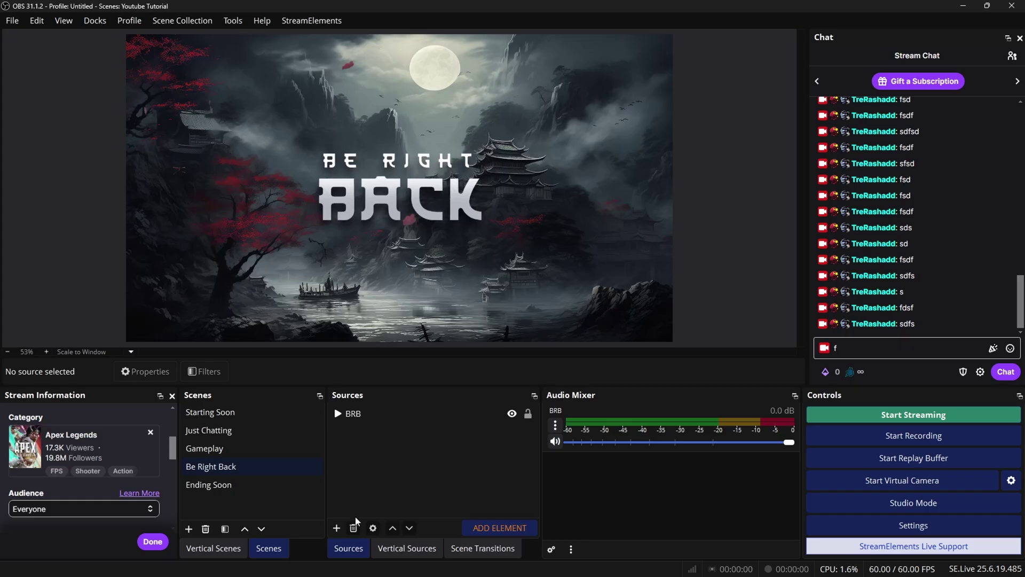
- Add the existing Alert browser source to the Be Right Back scene and shift it about 138 px to the right
click(340, 528)
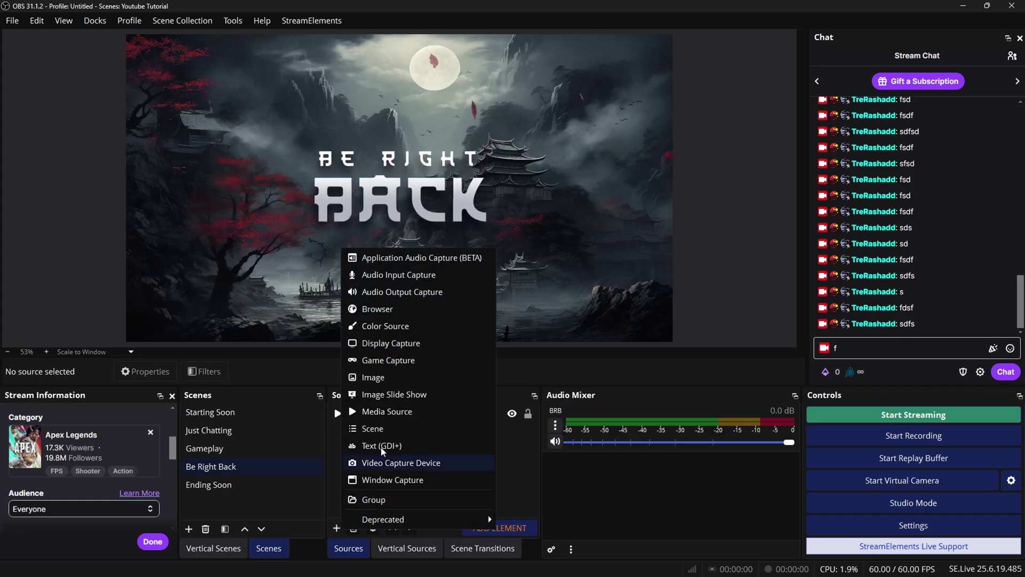
click(421, 309)
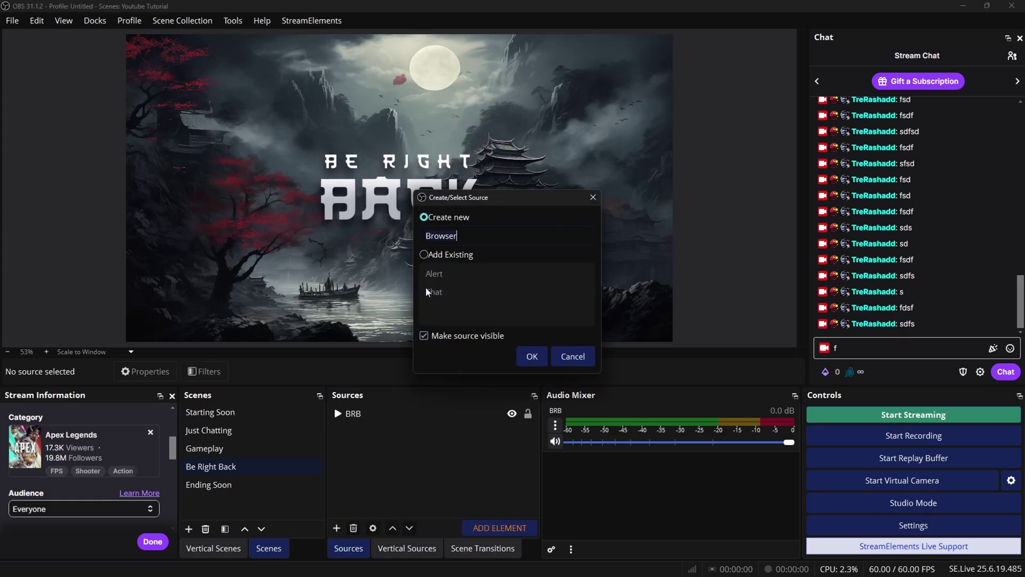
click(428, 256)
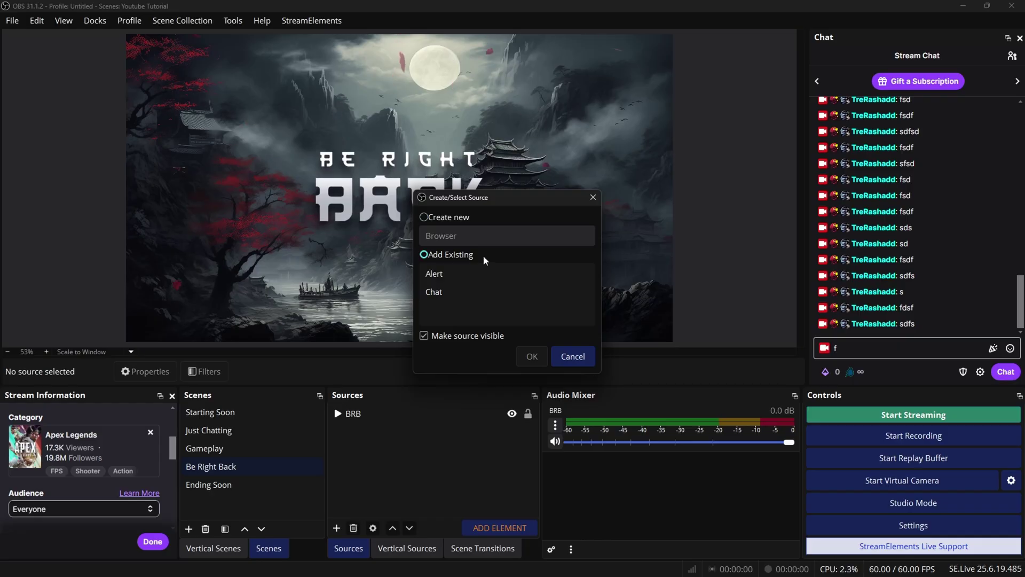
click(450, 274)
click(528, 357)
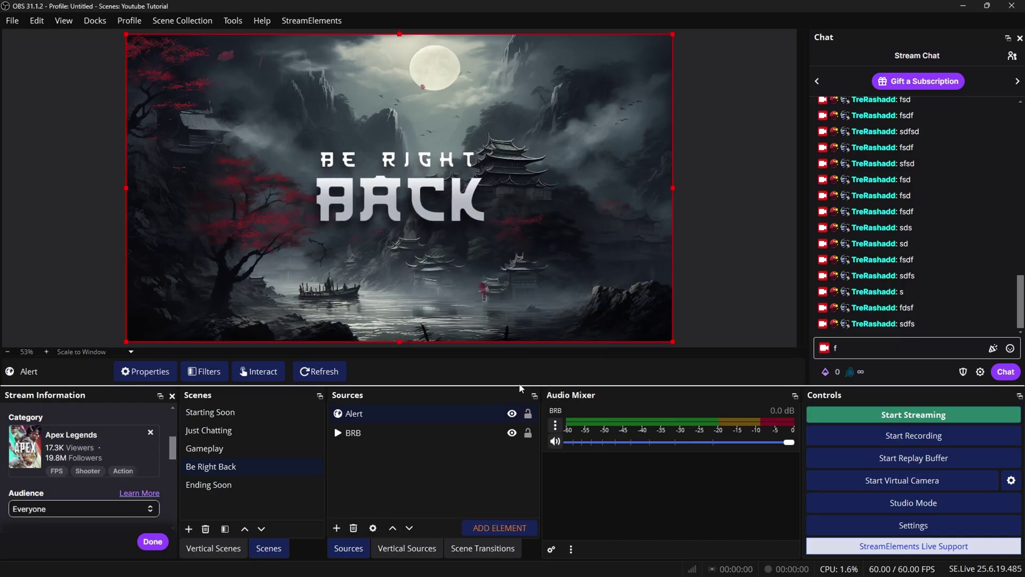
drag(495, 268, 538, 271)
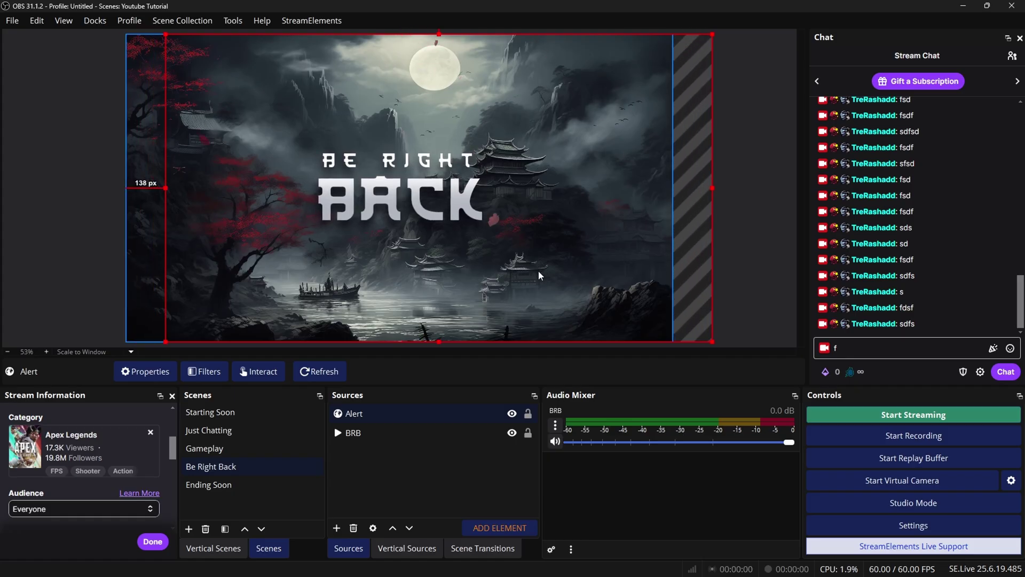
click(719, 263)
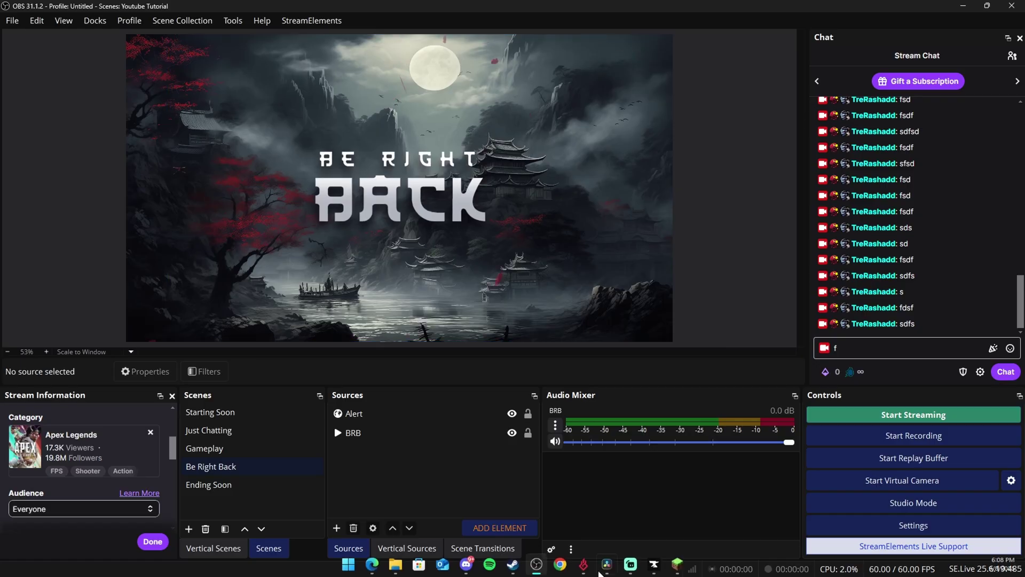
- Add a media source named Ending soon with the Stream Ending animation to the Ending Soon scene
double_click(269, 486)
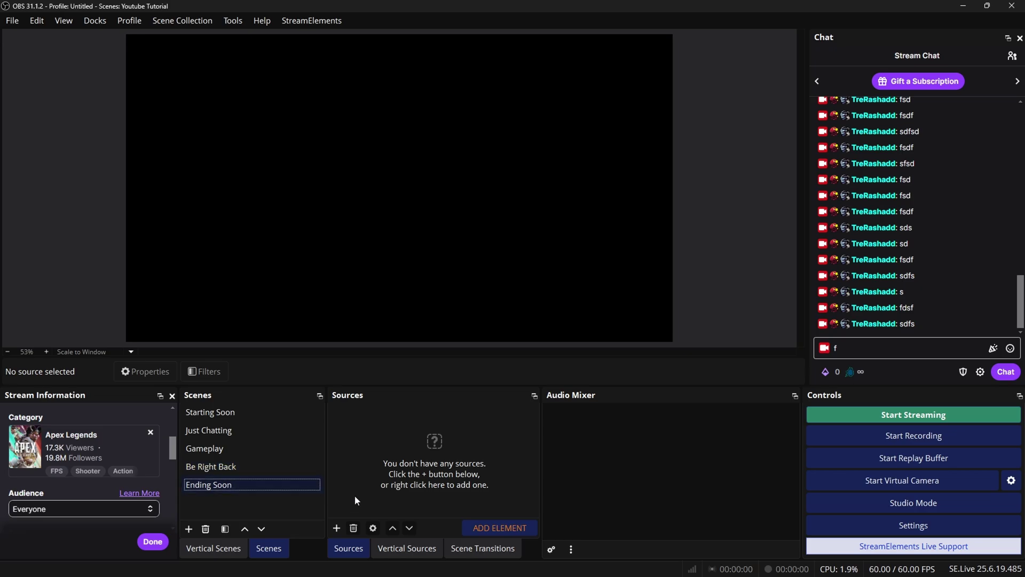
click(337, 529)
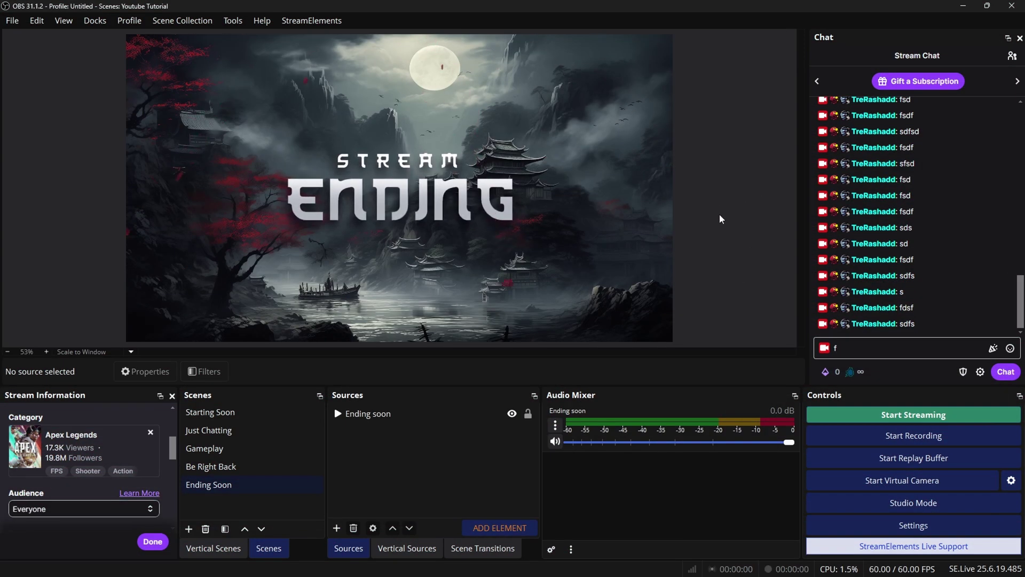
- Review each scene in order, from Starting Soon through Just Chatting, Gameplay and Be Right Back to Ending Soon
click(270, 415)
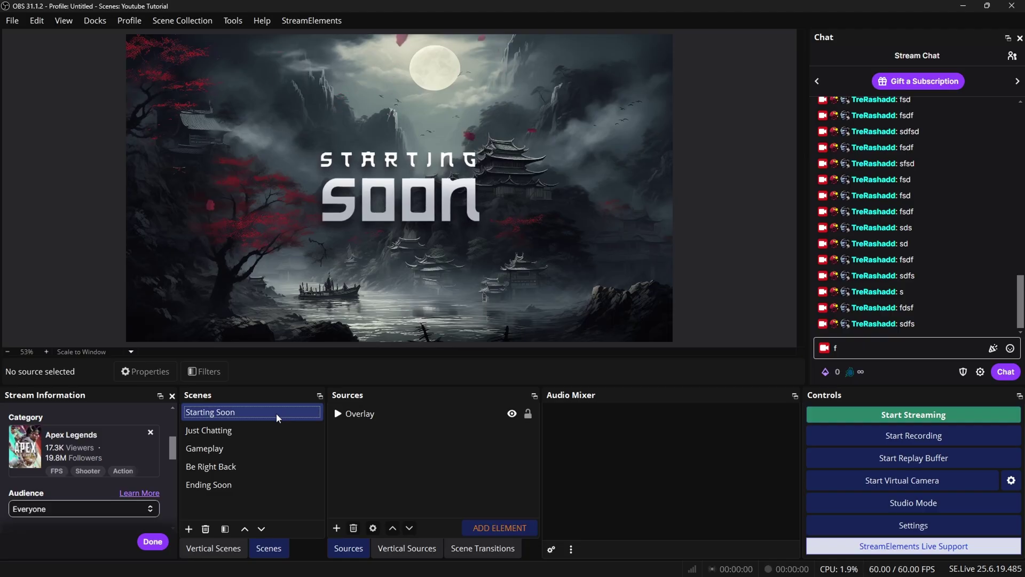
click(275, 430)
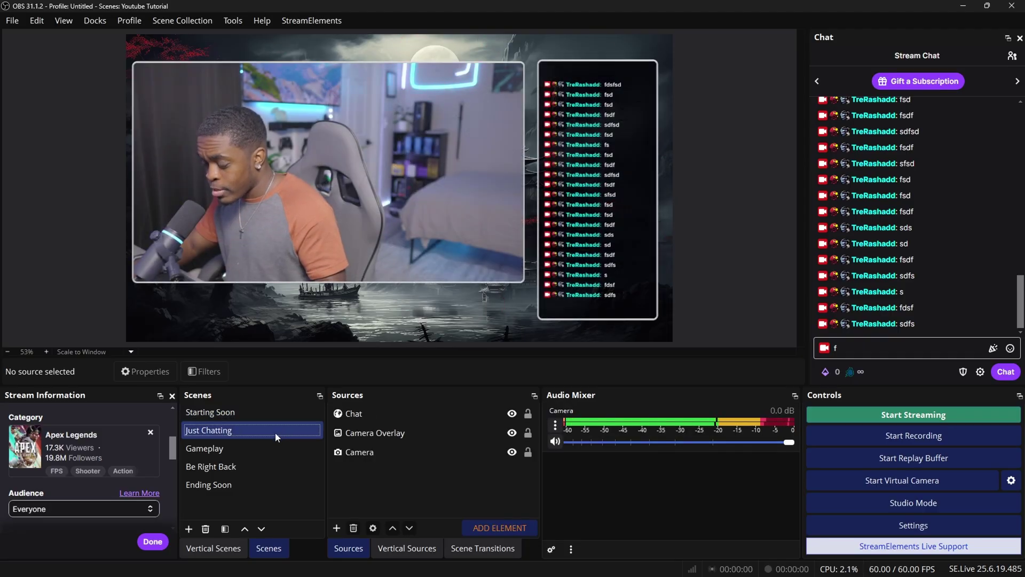
click(277, 450)
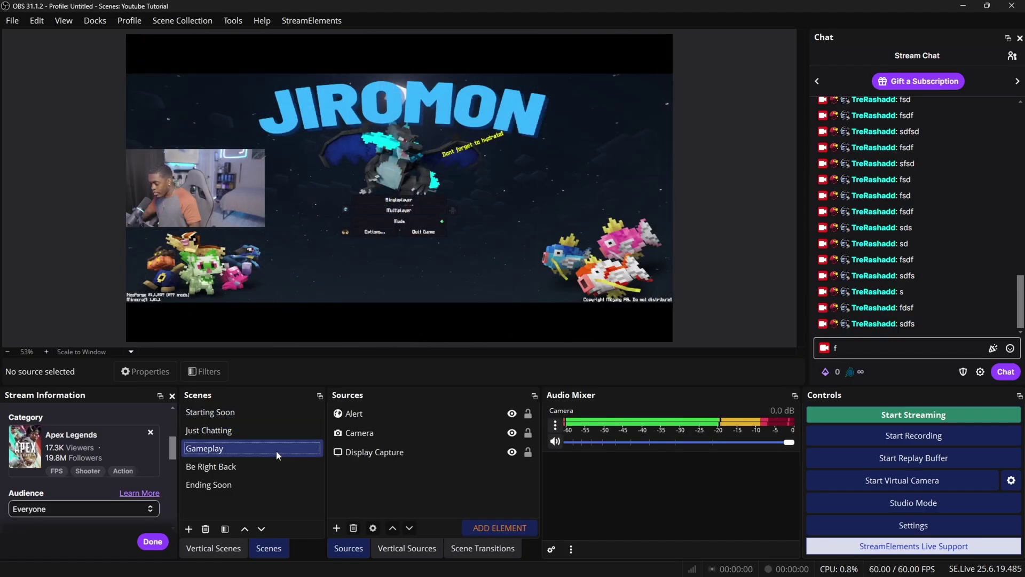
click(275, 463)
click(277, 484)
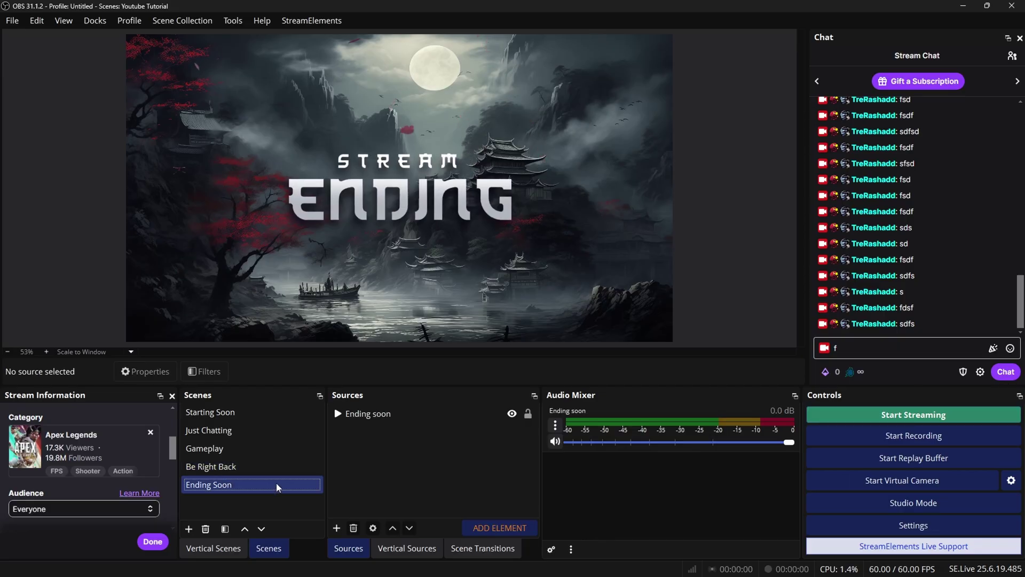